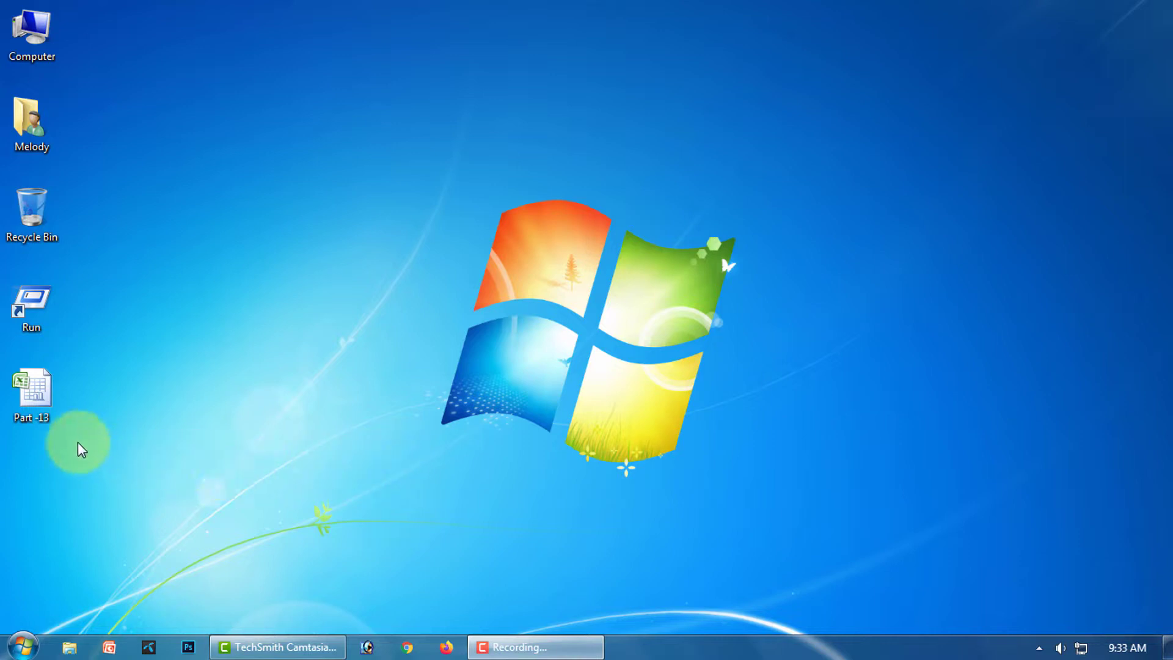
Open the Part -13 workbook and format C3:G9 on Sheet1 as a table with headers in the blue light style with solid header.
{"action": "double_click", "coordinate": [34, 394]}
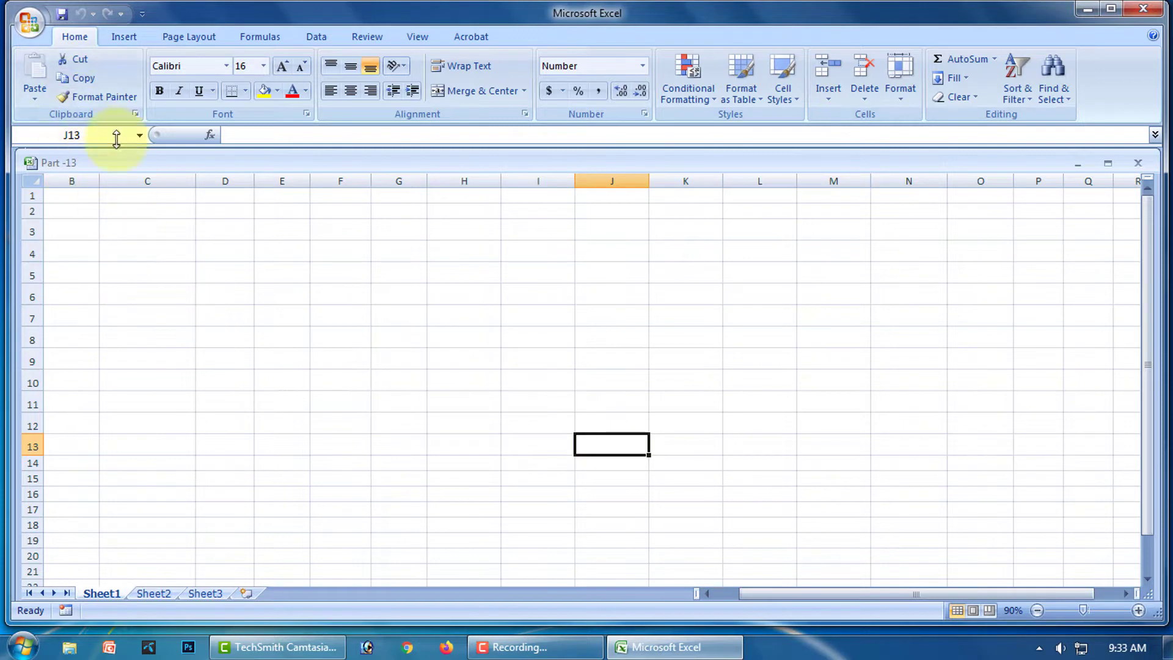
{"action": "left_click", "coordinate": [762, 98]}
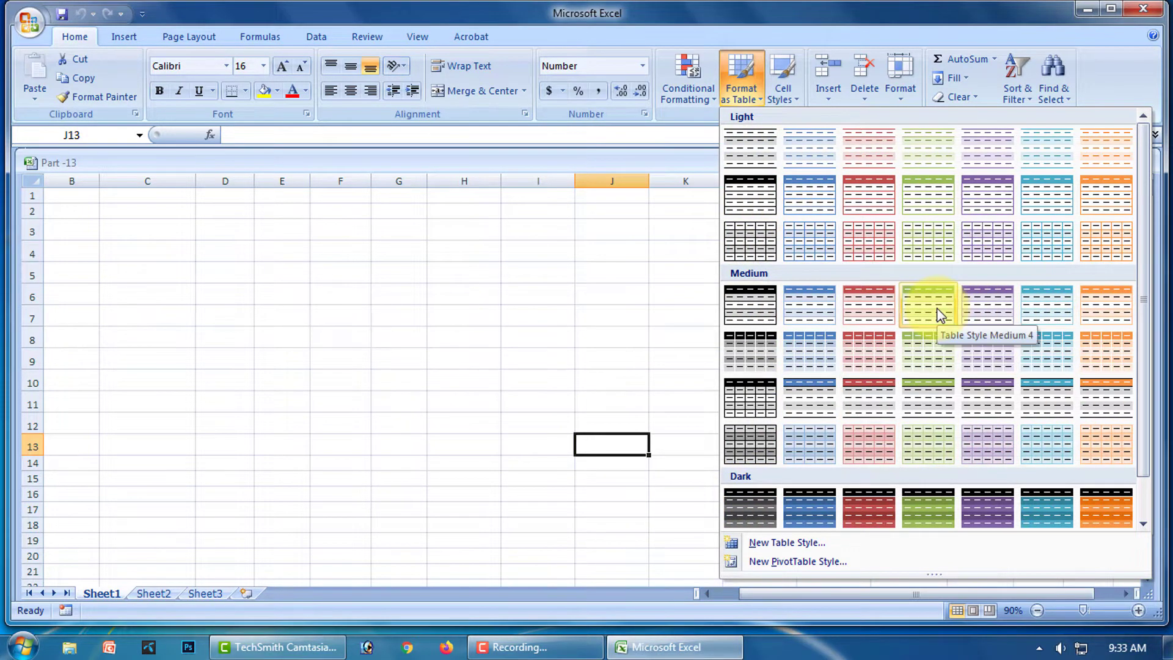
{"action": "left_click", "coordinate": [811, 197]}
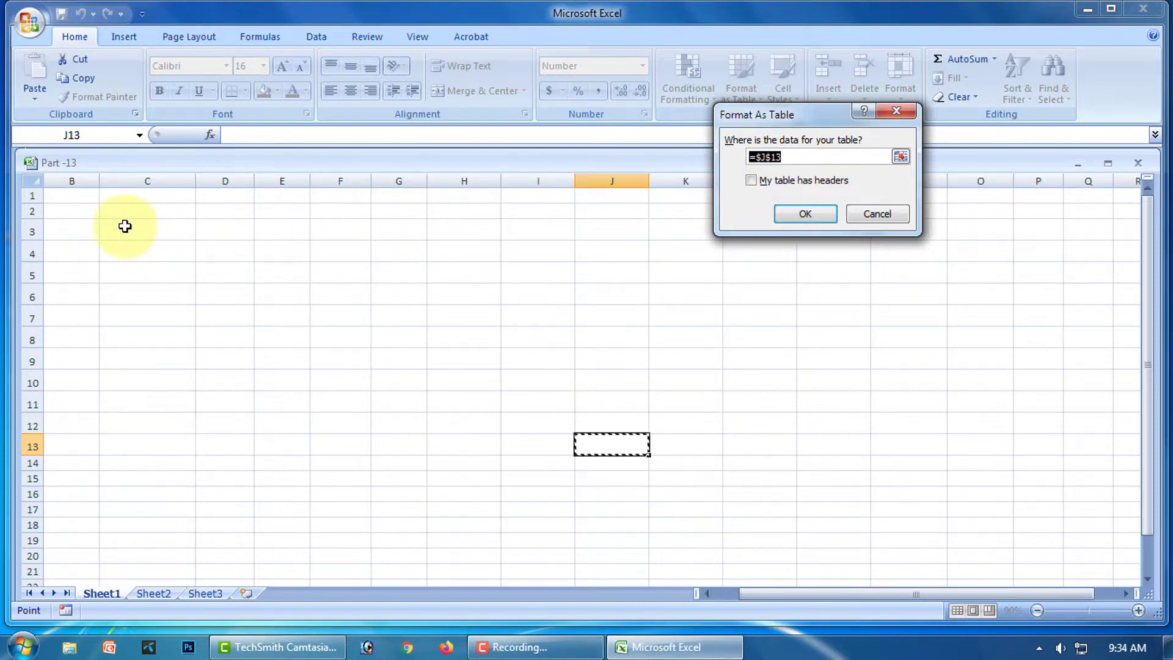
{"action": "left_click_drag", "start_coordinate": [124, 224], "coordinate": [394, 354]}
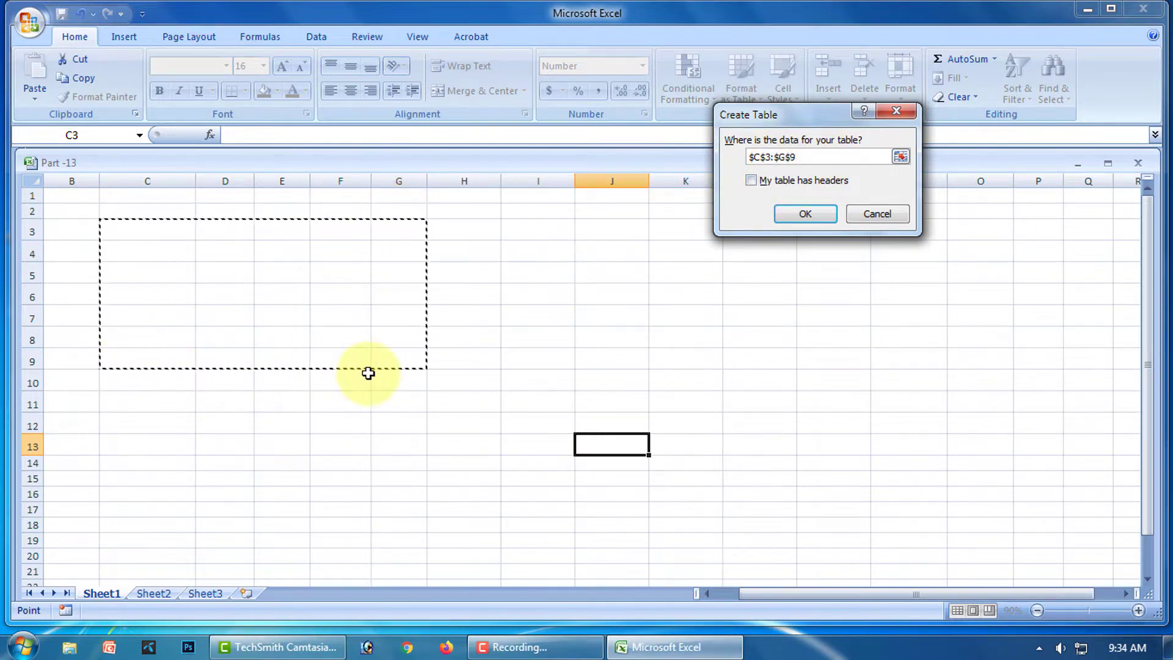
{"action": "left_click", "coordinate": [753, 182]}
{"action": "left_click", "coordinate": [810, 219]}
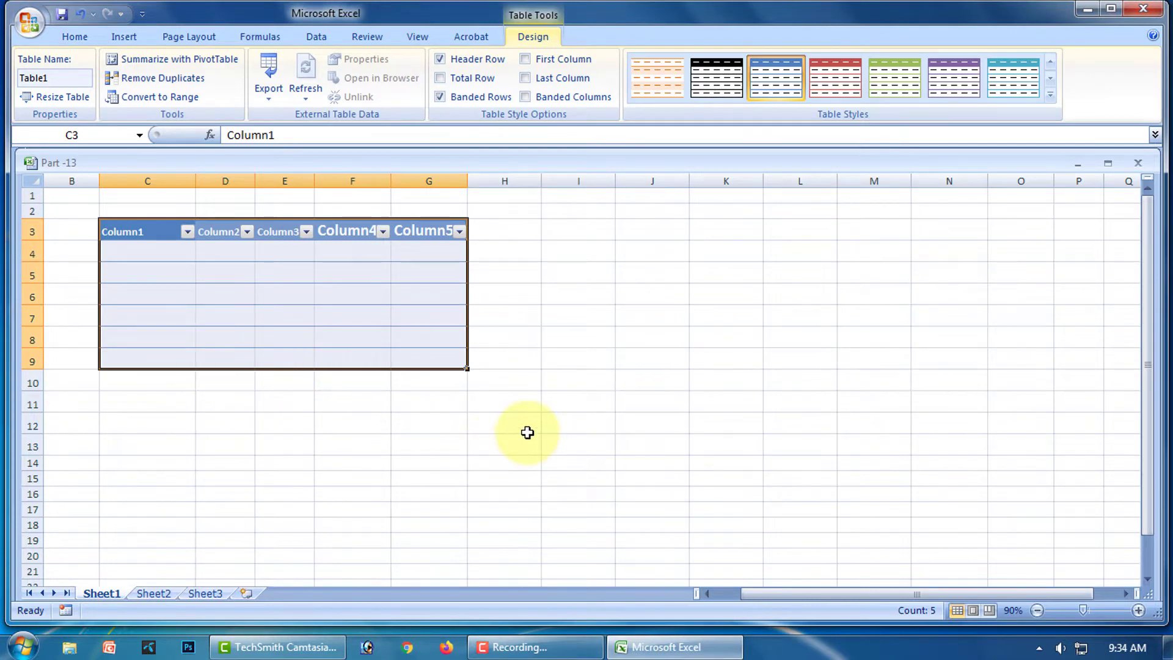
{"action": "left_click", "coordinate": [227, 429]}
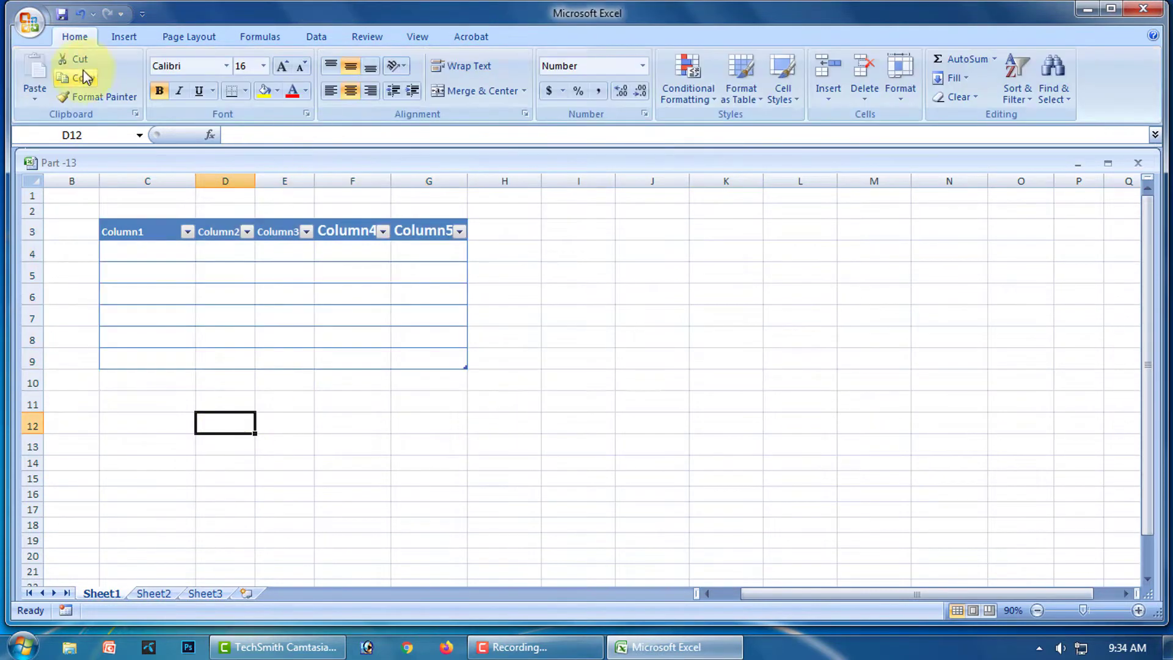
Format C12:G18 as a second table with headers, using the red banded style from the first Medium row.
{"action": "left_click", "coordinate": [761, 101]}
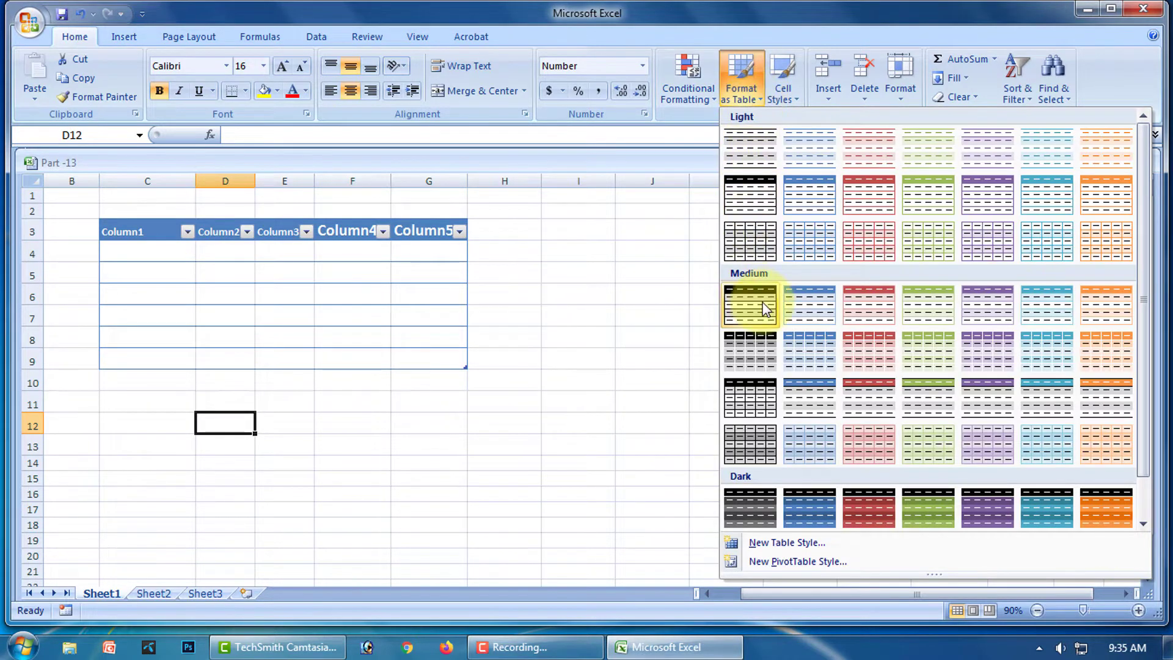
{"action": "left_click", "coordinate": [869, 308]}
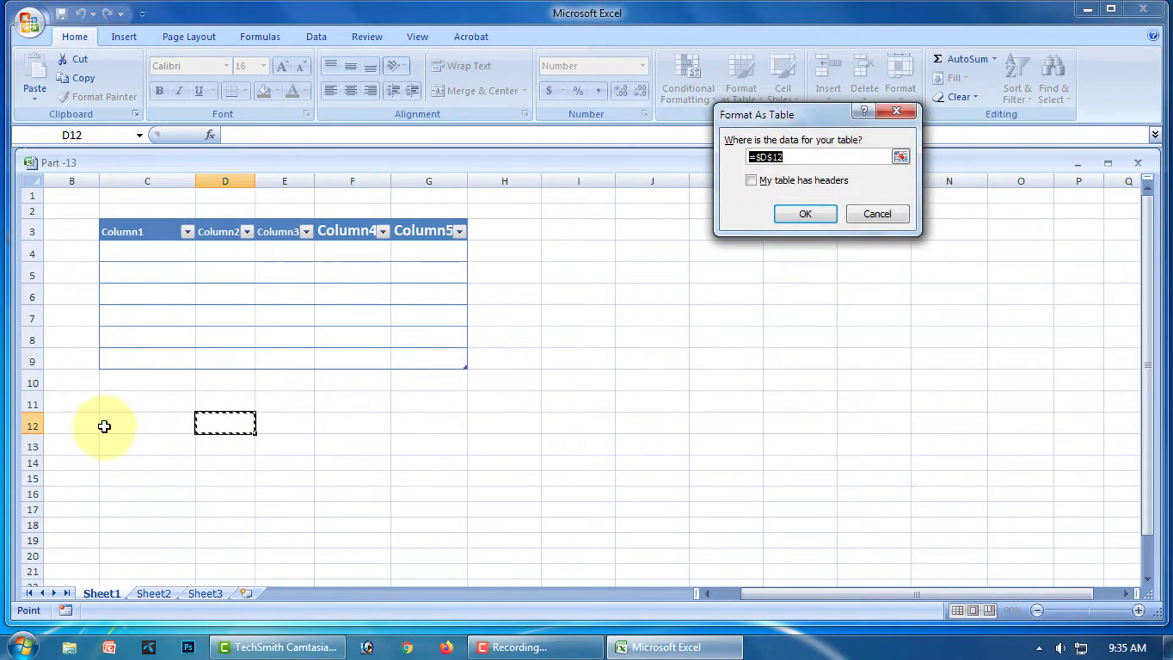
{"action": "left_click_drag", "start_coordinate": [105, 426], "coordinate": [419, 520]}
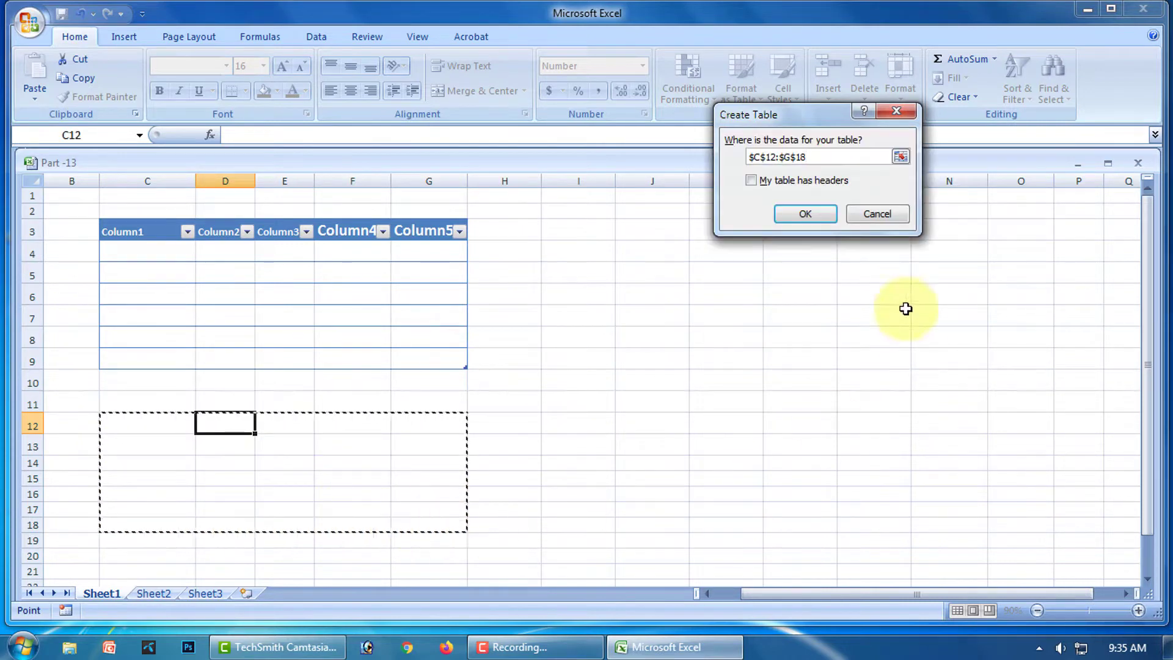
{"action": "left_click", "coordinate": [751, 180]}
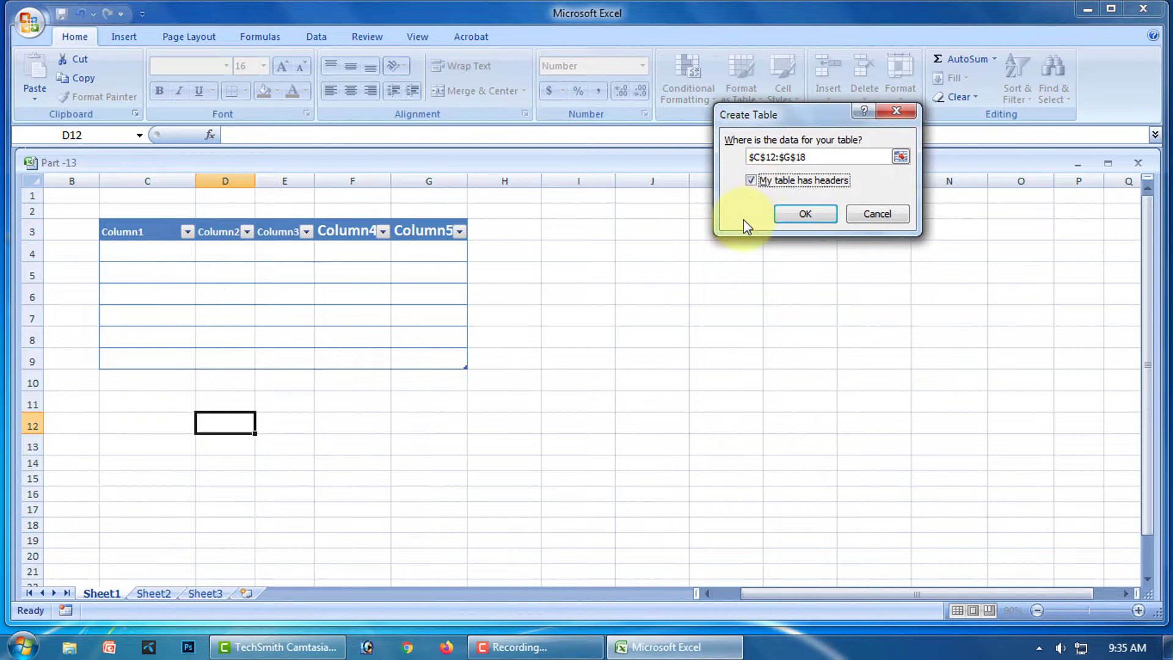
{"action": "left_click", "coordinate": [820, 214]}
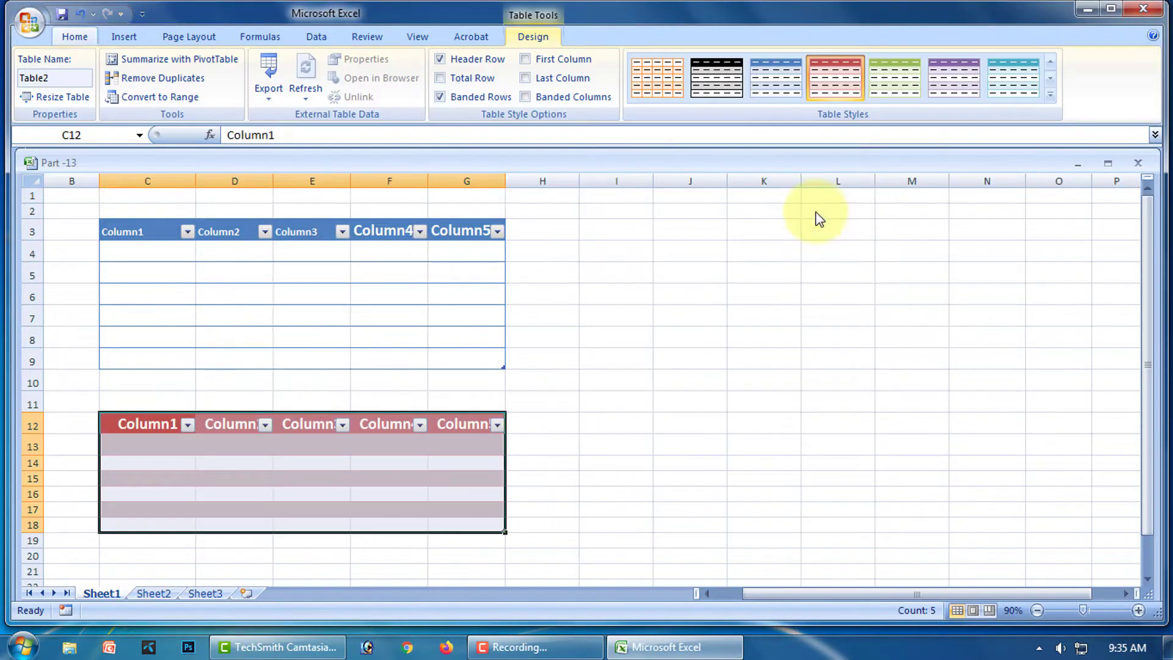
{"action": "left_click", "coordinate": [736, 444]}
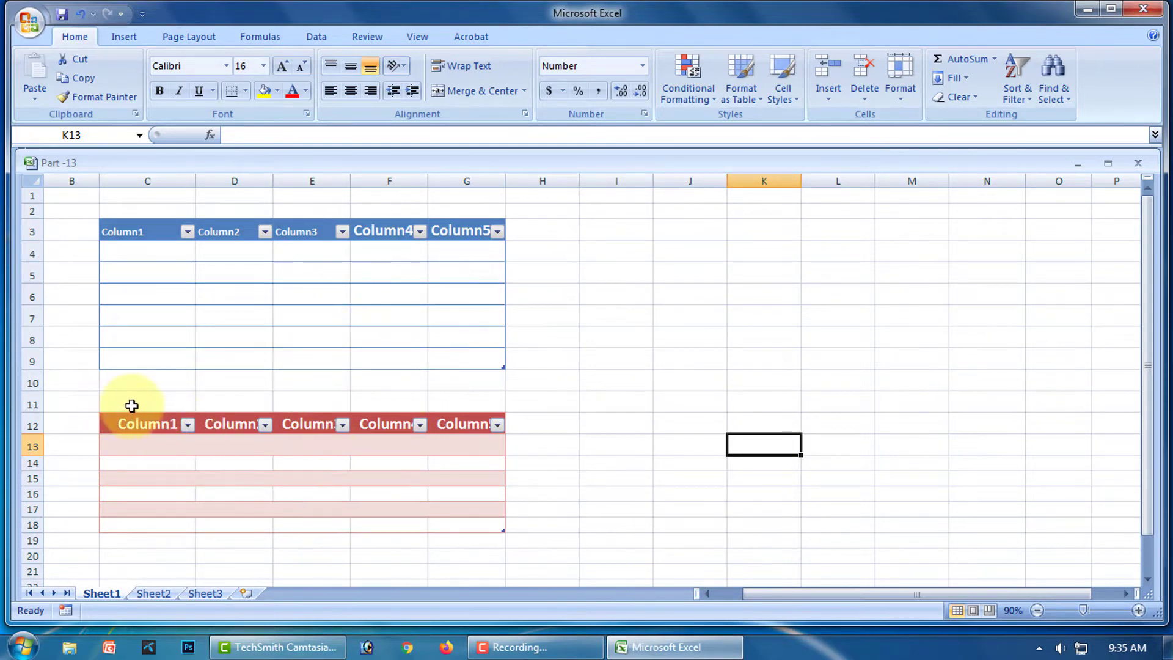
Add two rows to the end of the blue table, continuing from its last cell G9.
{"action": "left_click", "coordinate": [498, 361]}
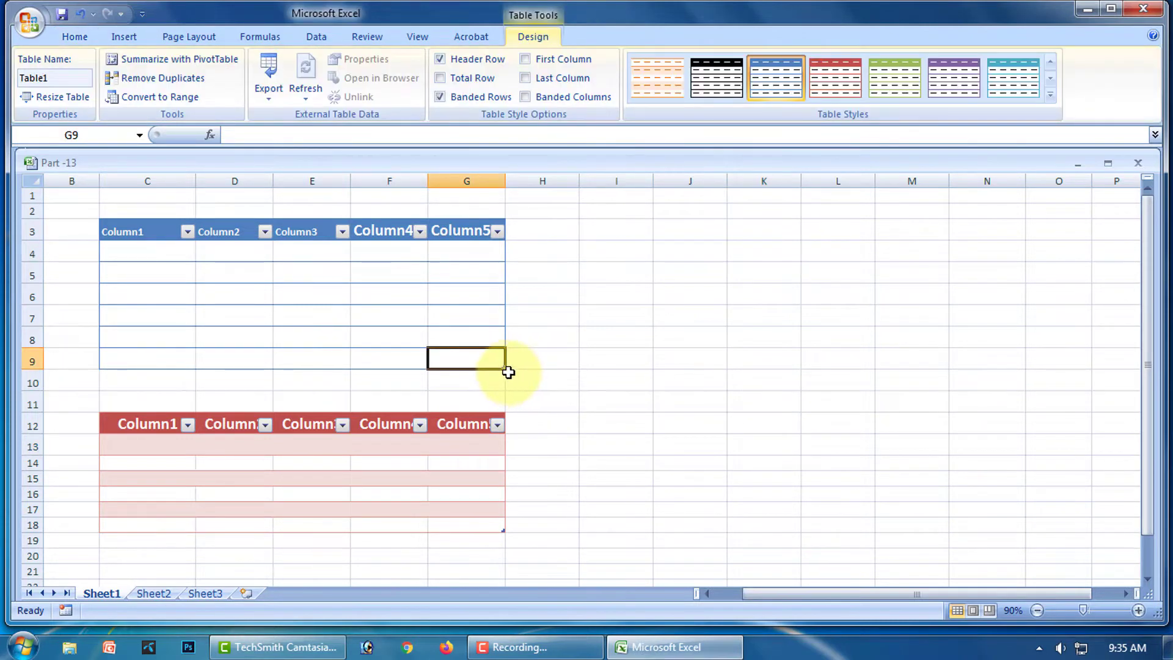
{"action": "left_click", "coordinate": [544, 360]}
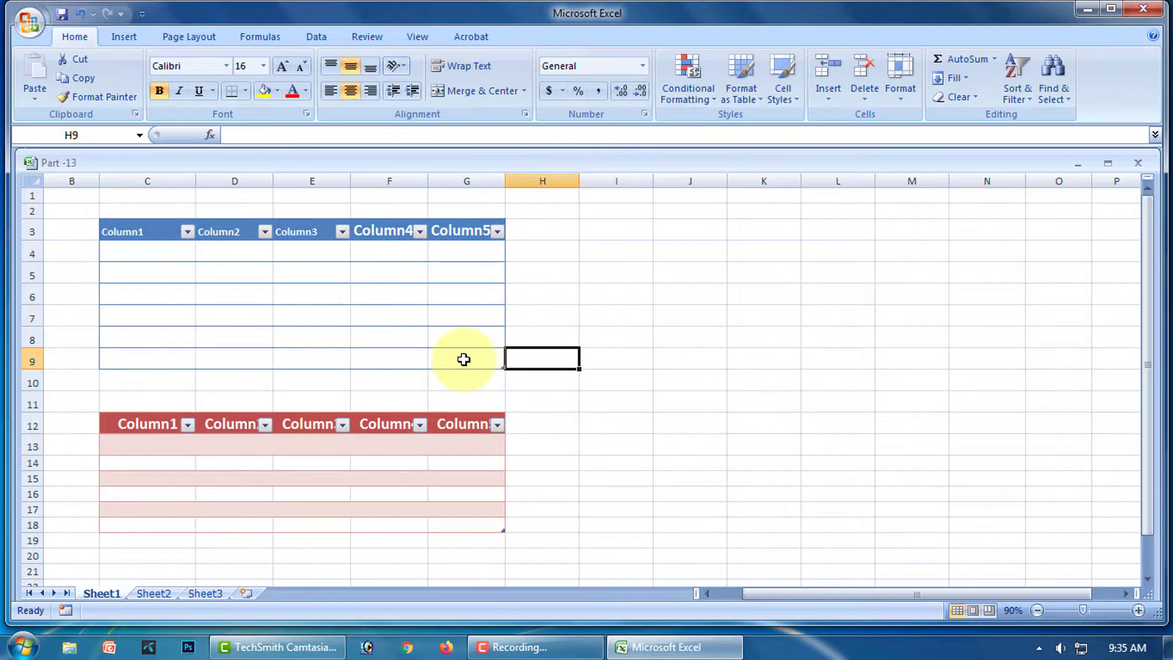
{"action": "left_click", "coordinate": [468, 360]}
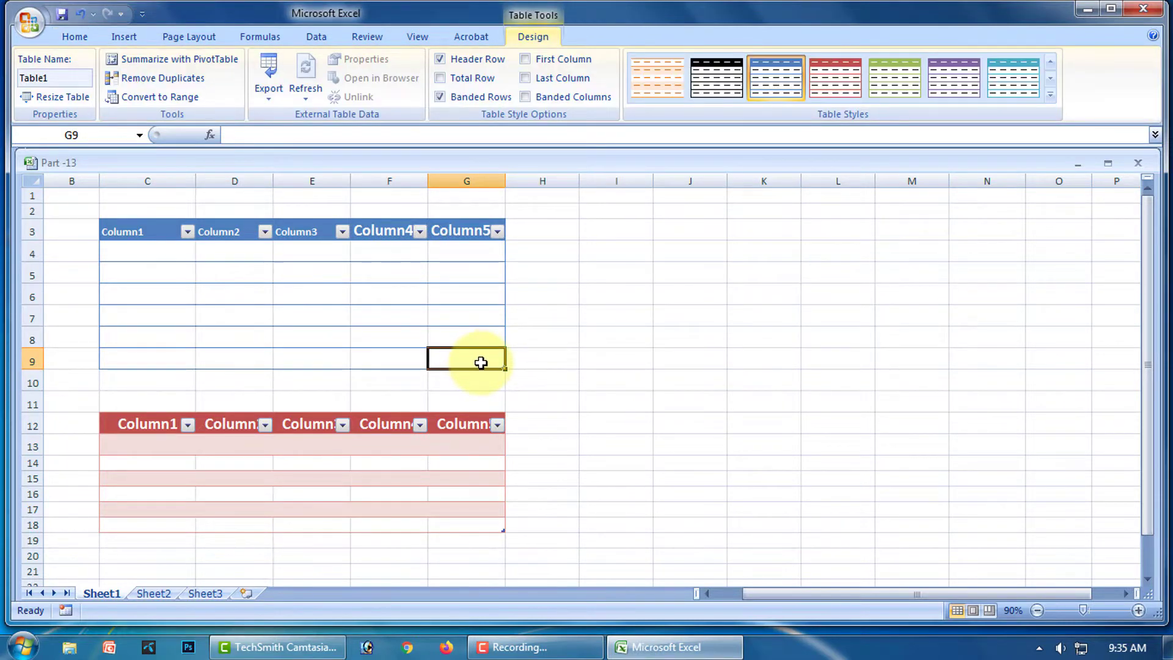
{"action": "key", "text": "Tab"}
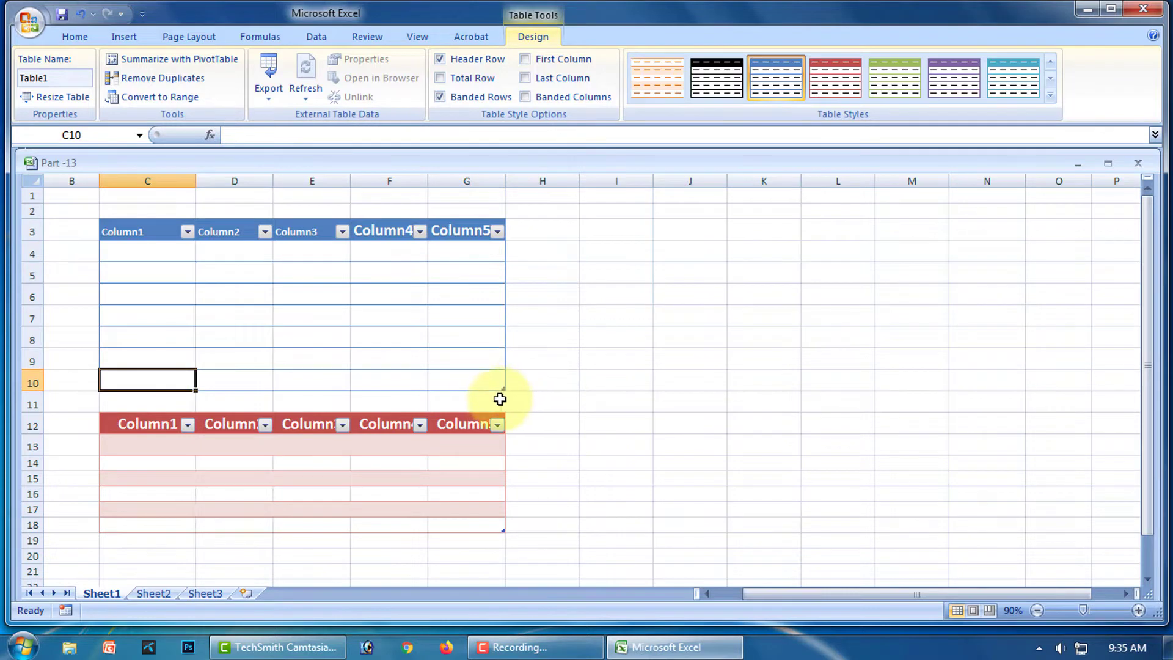
{"action": "left_click", "coordinate": [487, 387]}
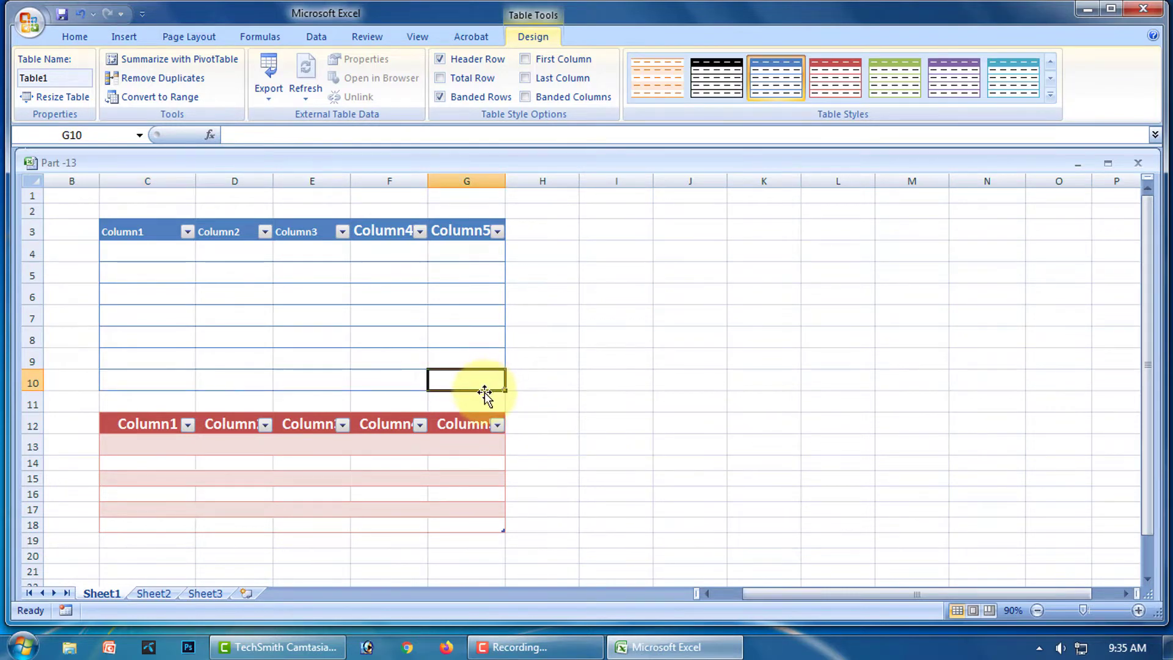
{"action": "key", "text": "Tab"}
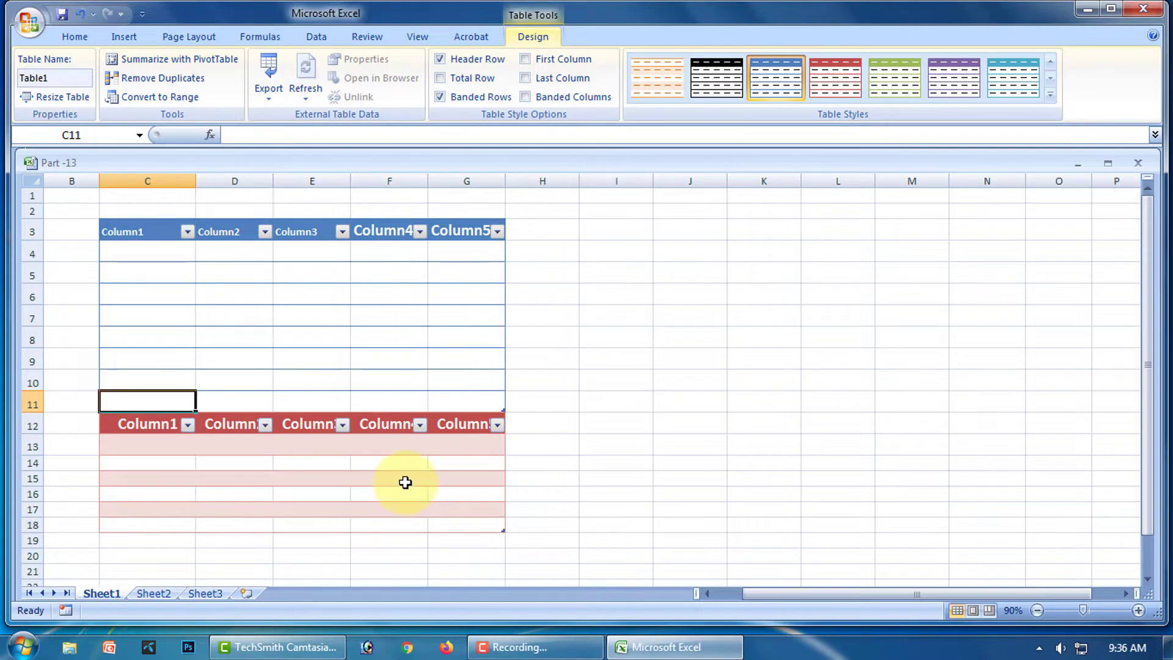
Undo the two rows added to the blue table.
{"action": "key", "text": "ctrl+z"}
{"action": "key", "text": "ctrl+z"}
{"action": "left_click", "coordinate": [703, 441]}
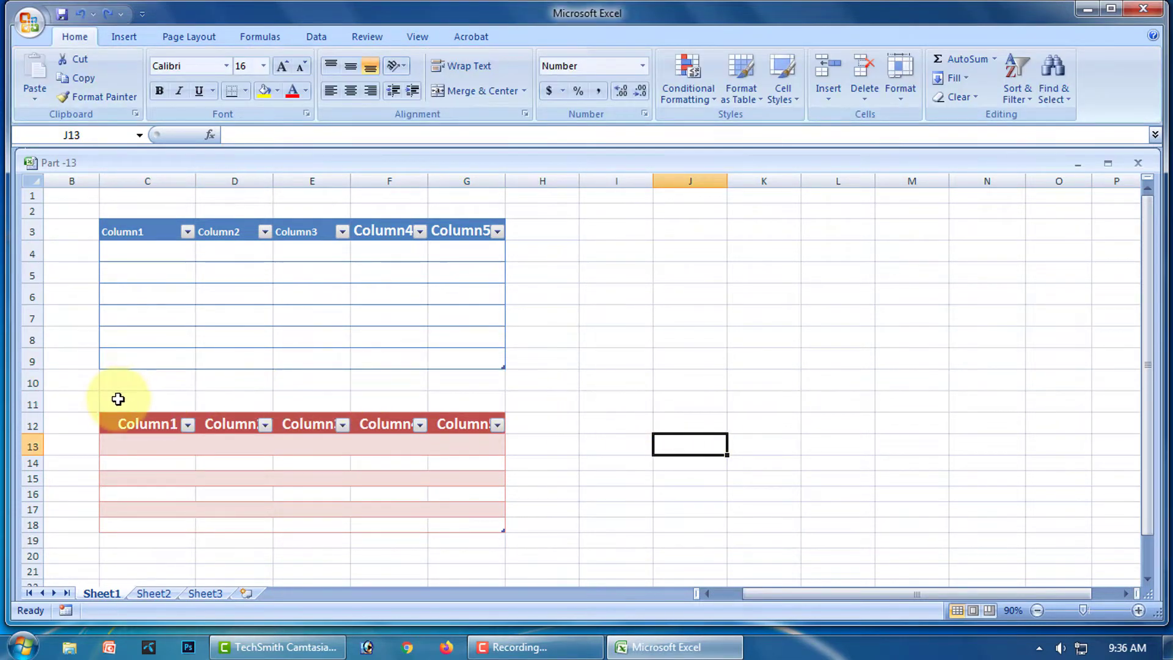
Merge and center C11:G11 above the red table and enter the text "aaaaaaaaaaaa" in it.
{"action": "left_click_drag", "start_coordinate": [121, 398], "coordinate": [446, 409]}
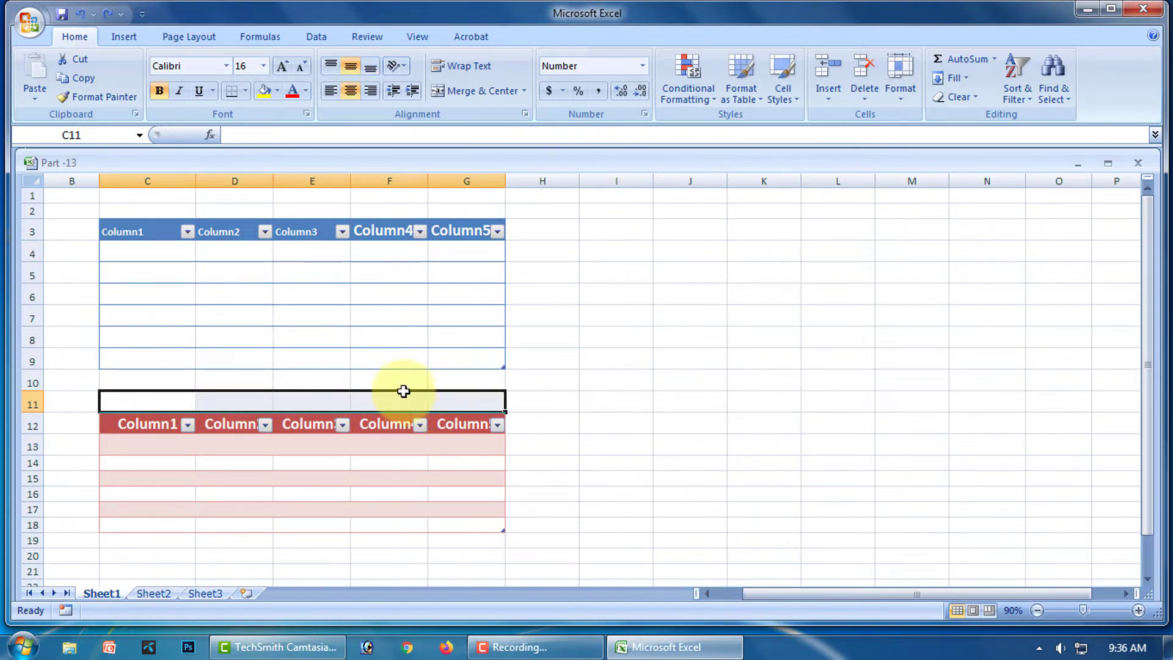
{"action": "left_click", "coordinate": [483, 90]}
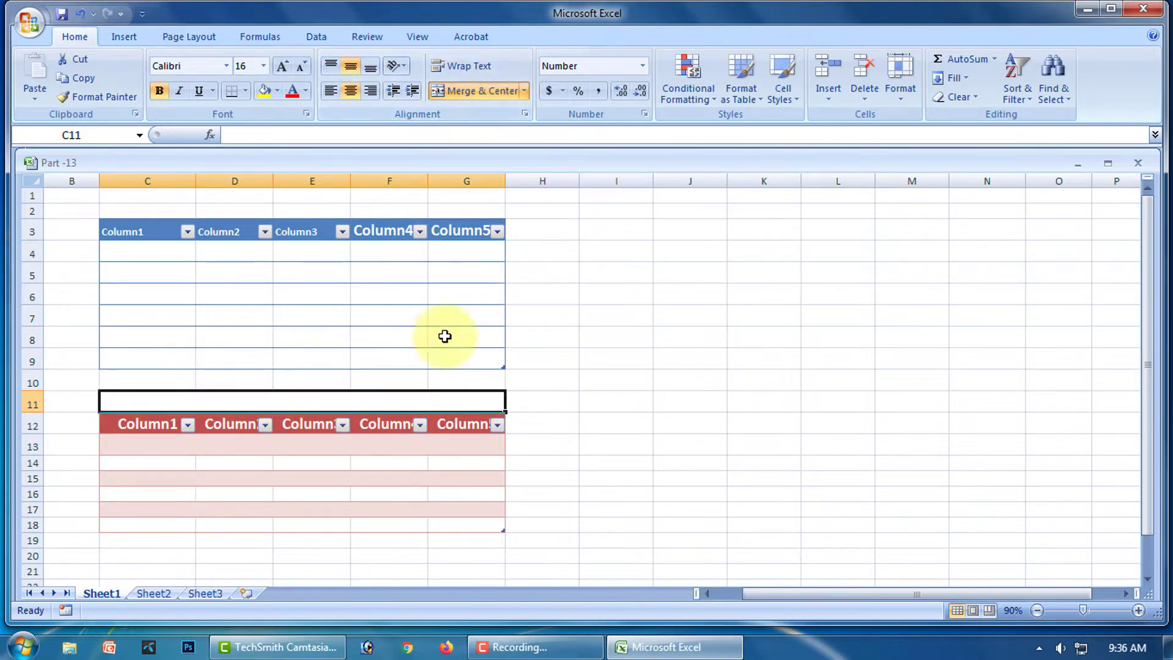
{"action": "double_click", "coordinate": [291, 403]}
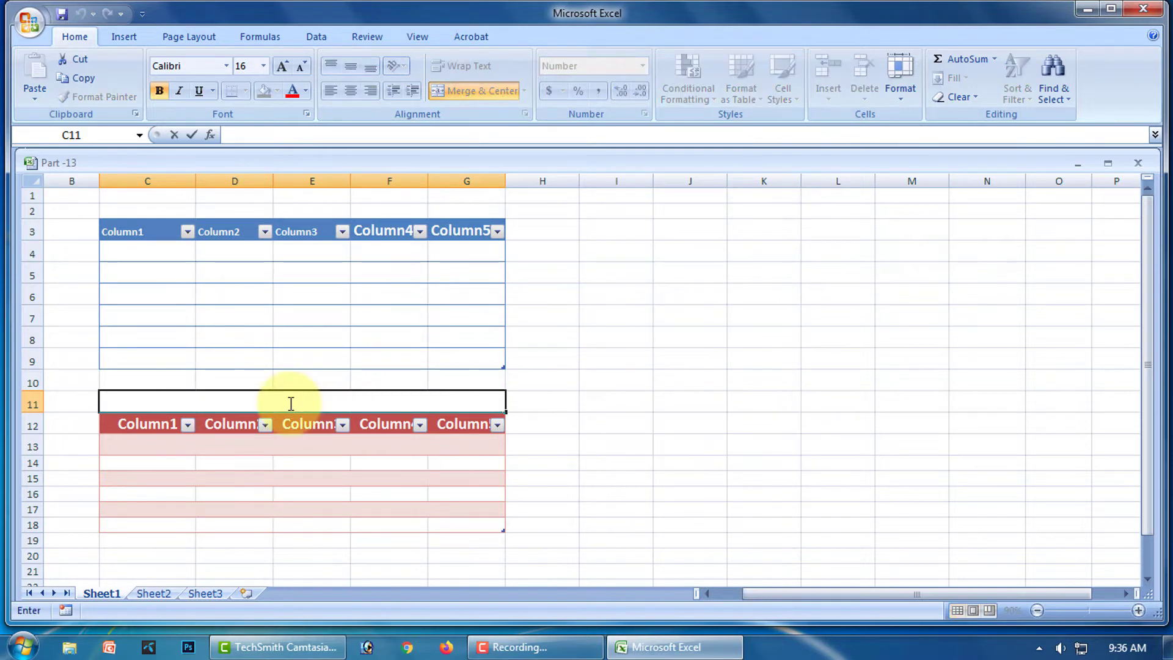
{"action": "type", "text": "aaaaaaaaaaaa"}
{"action": "left_click", "coordinate": [680, 445]}
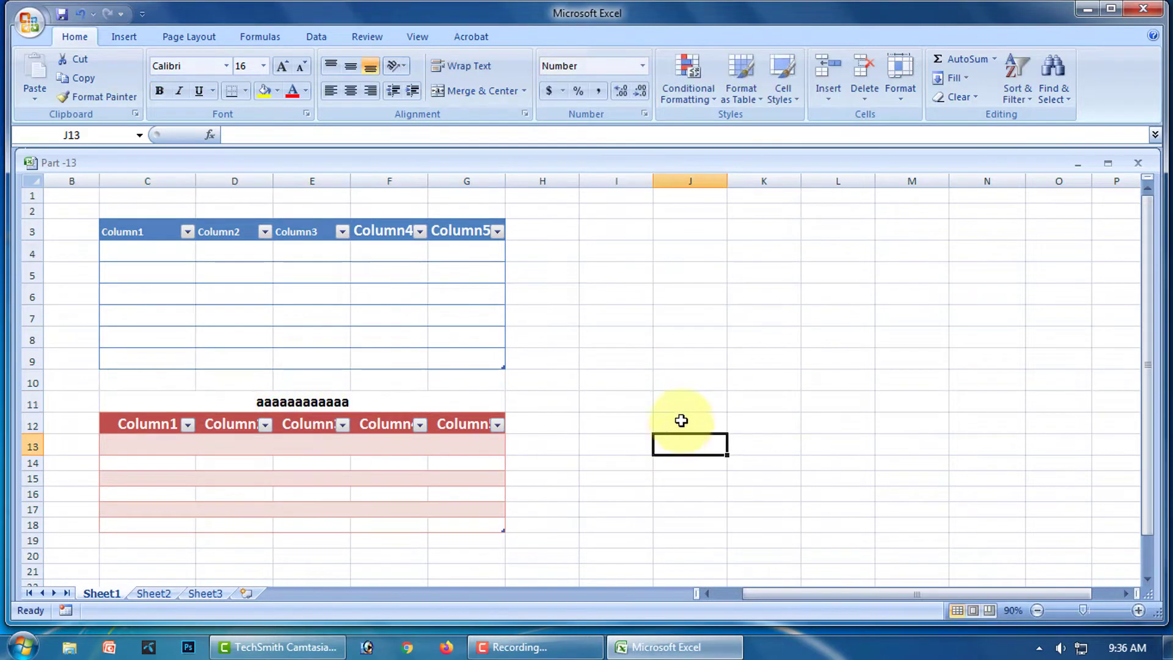
Extend the blue table by two rows from its last cell G9, pushing the merged text and red table down.
{"action": "left_click", "coordinate": [493, 363]}
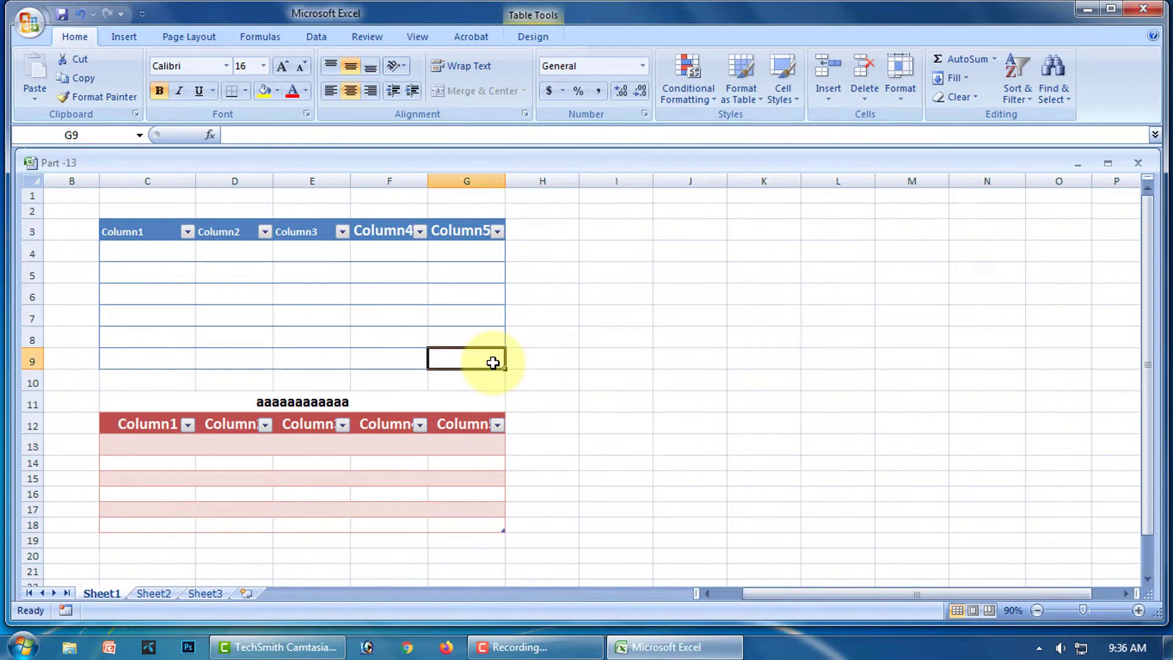
{"action": "key", "text": "Tab"}
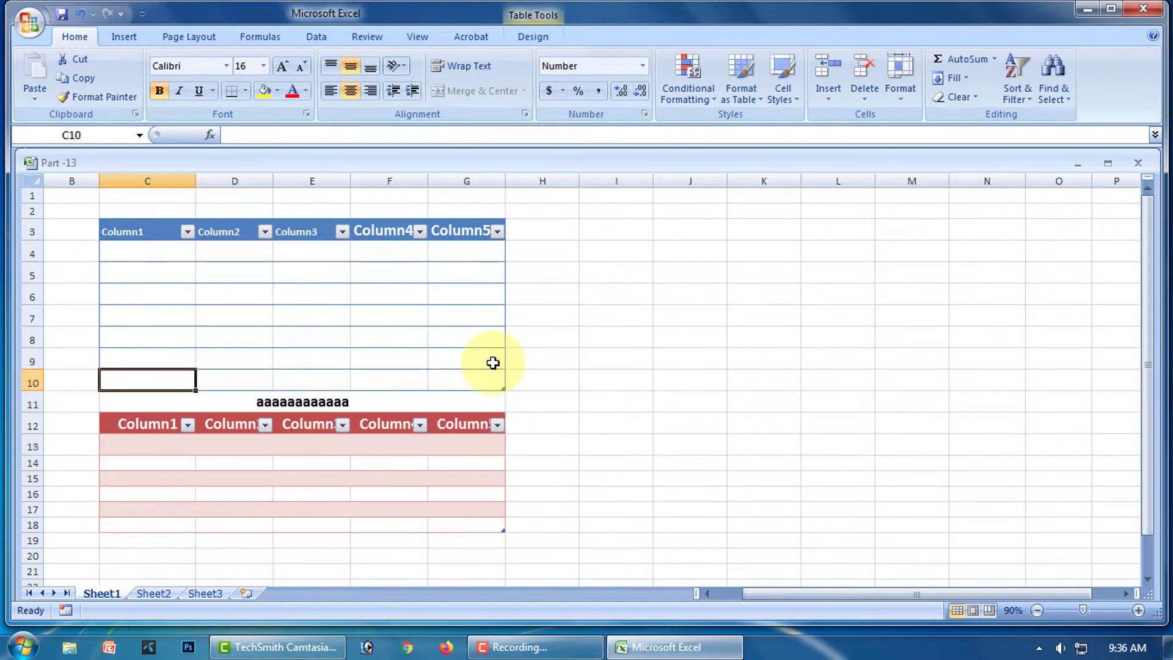
{"action": "left_click", "coordinate": [495, 384]}
{"action": "key", "text": "Tab"}
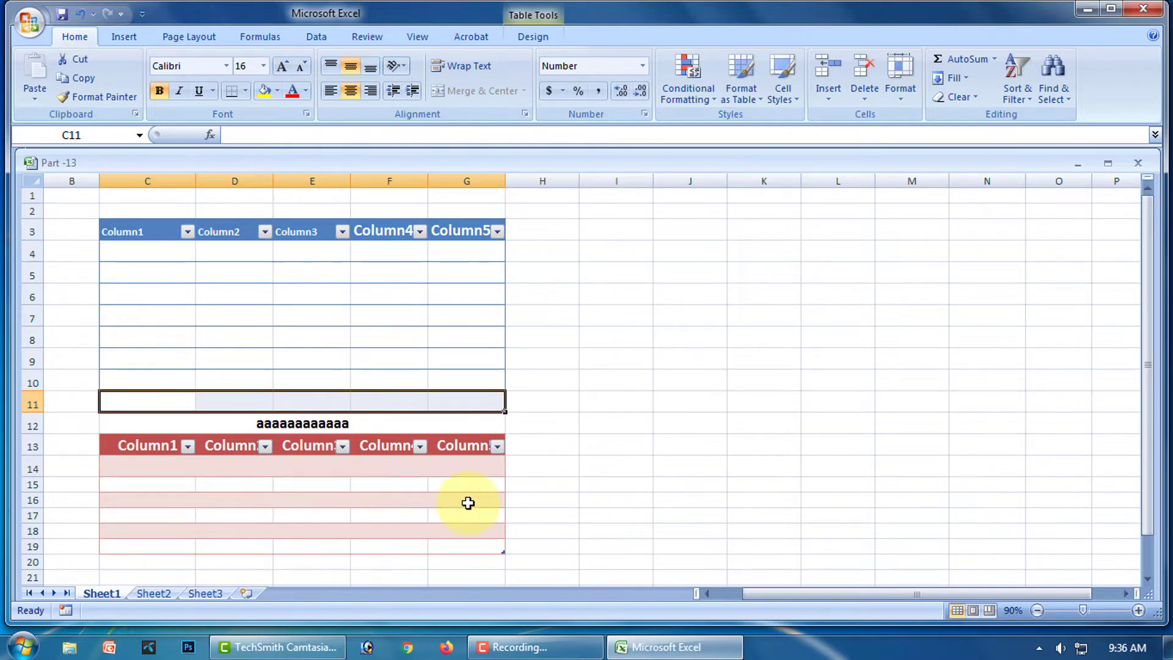
{"action": "left_click", "coordinate": [616, 463]}
Hide the placeholder text in the merged cell C12 by setting its font color to white.
{"action": "left_click", "coordinate": [348, 423]}
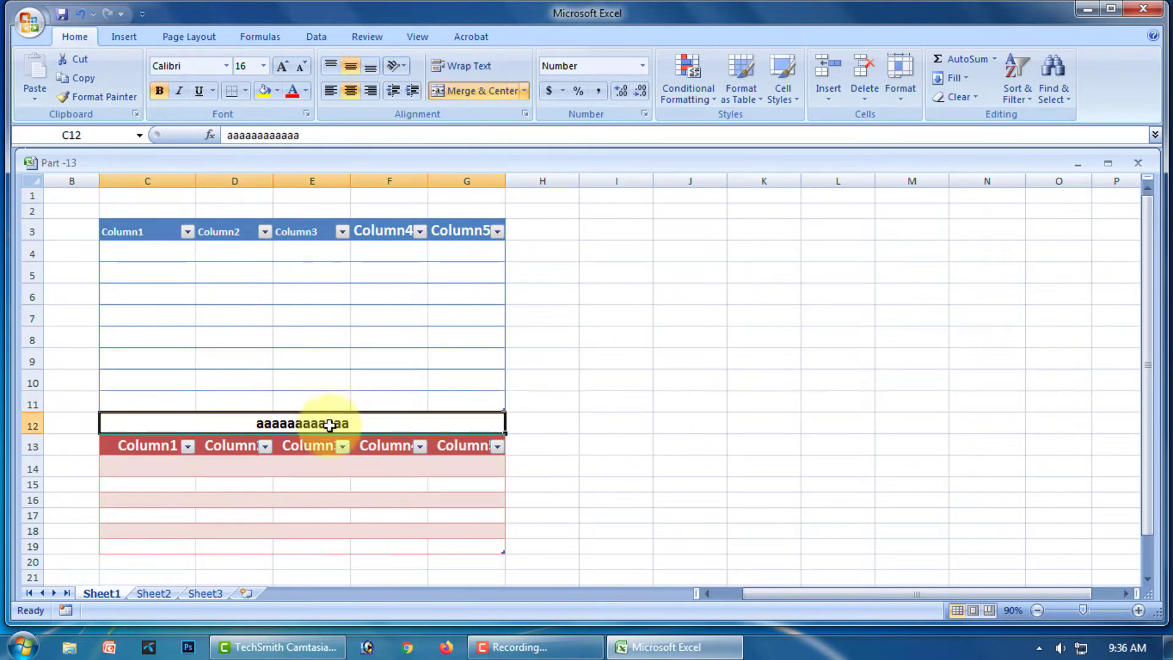
{"action": "double_click", "coordinate": [349, 424]}
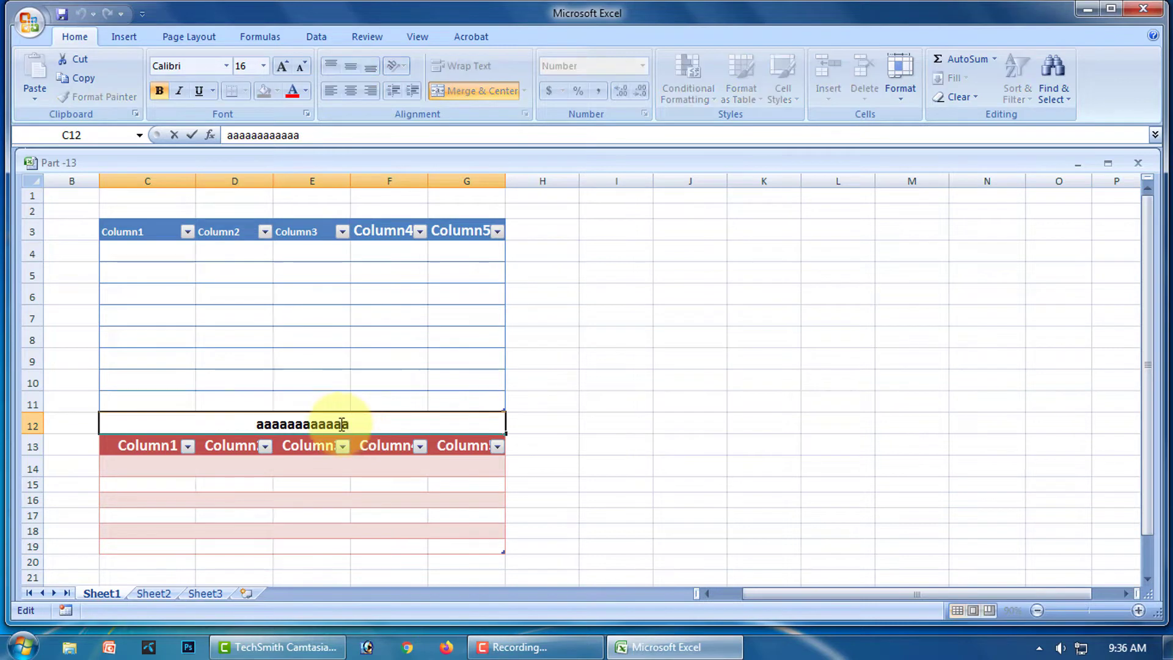
{"action": "left_click_drag", "start_coordinate": [348, 424], "coordinate": [261, 422]}
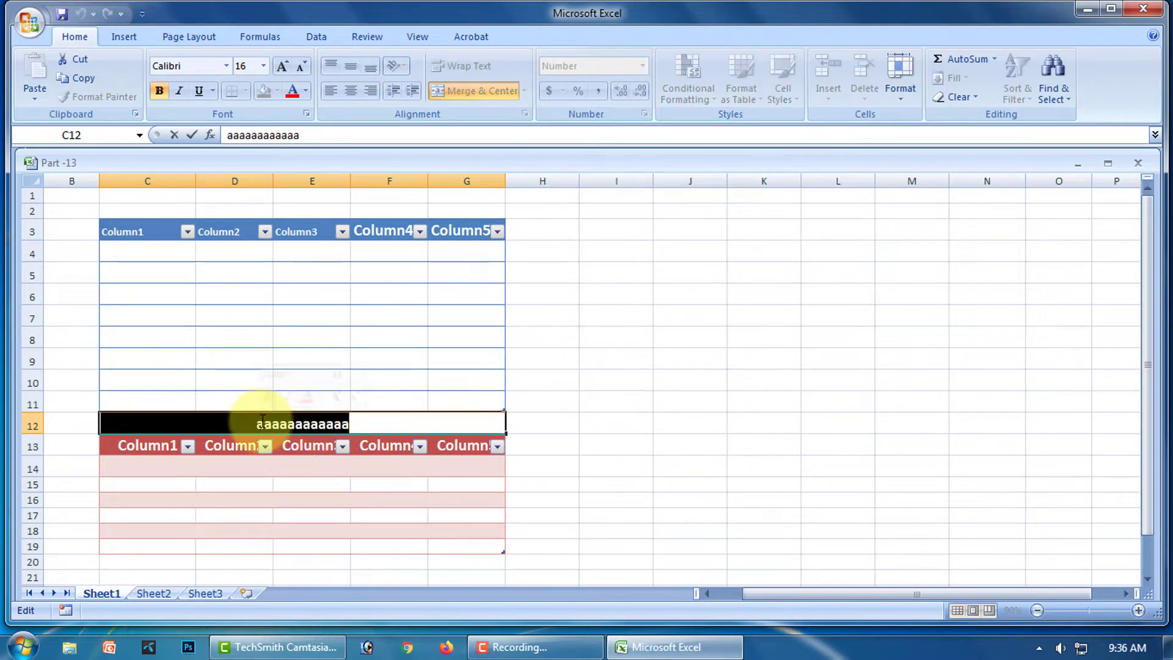
{"action": "left_click", "coordinate": [305, 93]}
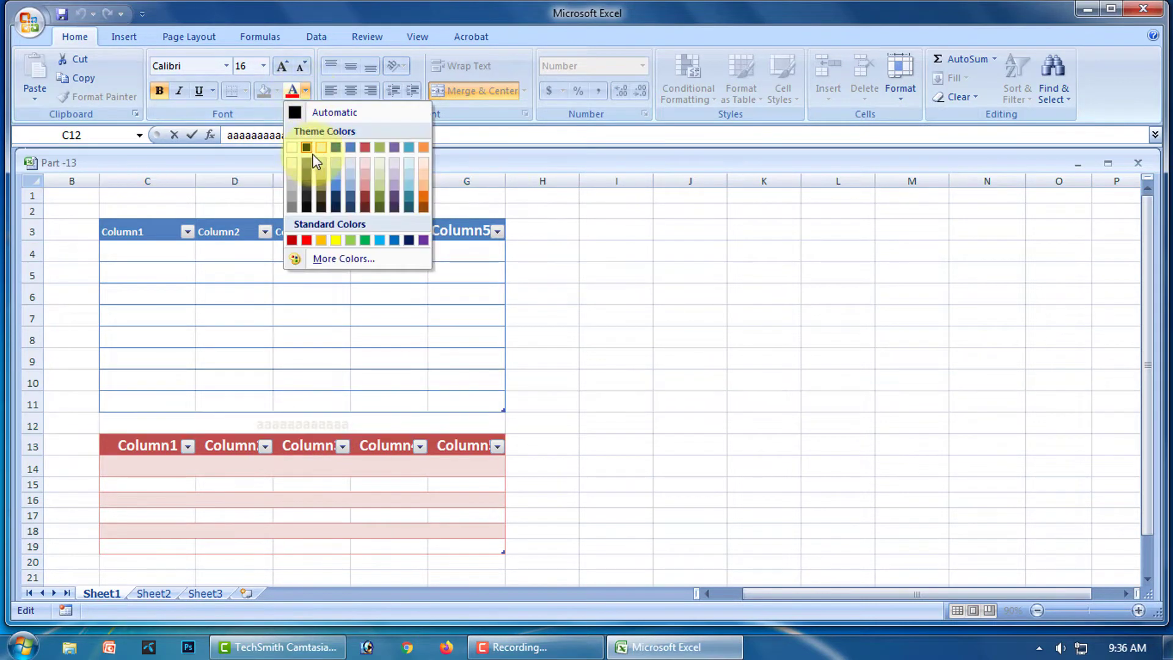
{"action": "left_click", "coordinate": [296, 149]}
{"action": "left_click", "coordinate": [743, 425]}
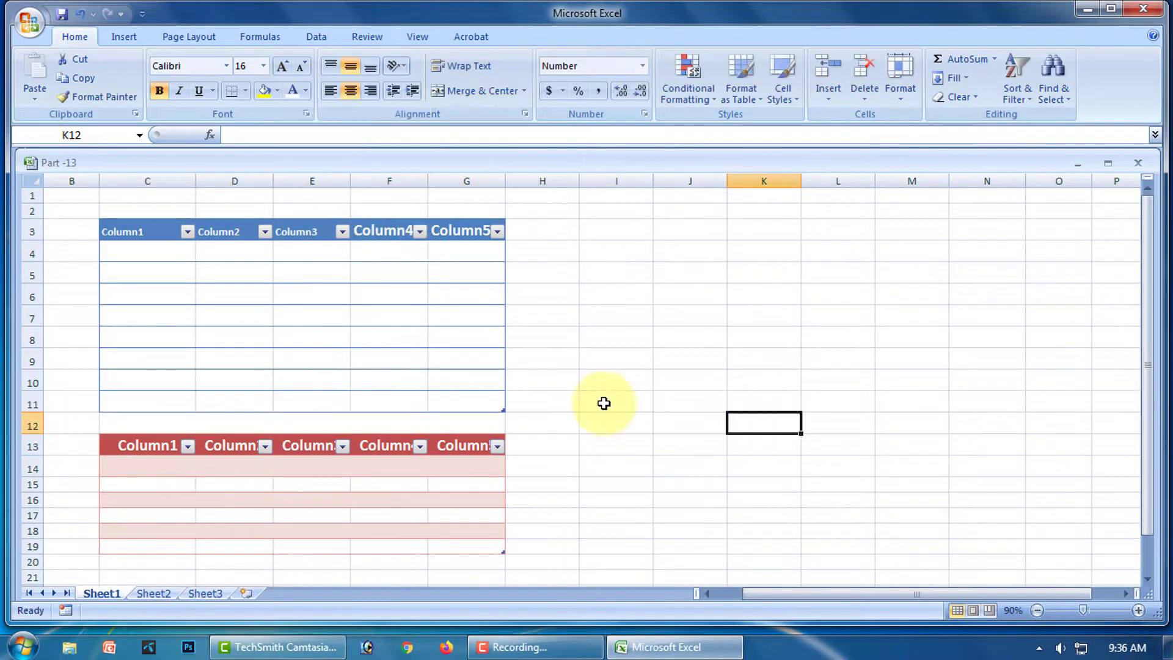
Add one more row to the blue table from its last cell G11, and undo that addition.
{"action": "left_click", "coordinate": [475, 402]}
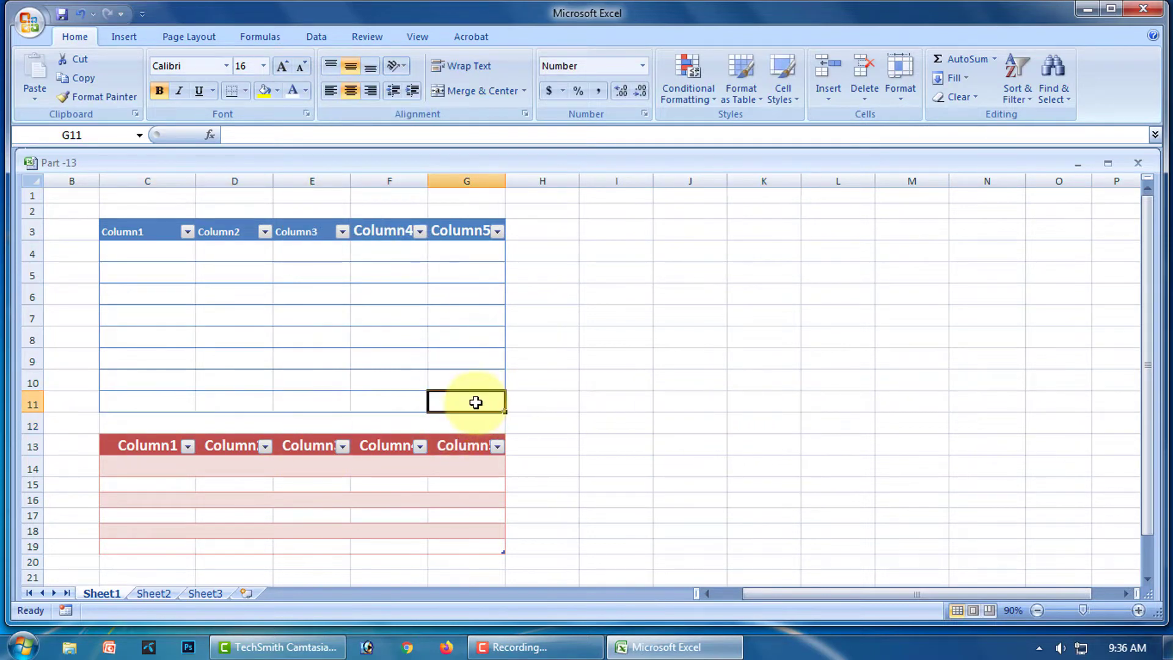
{"action": "key", "text": "Tab"}
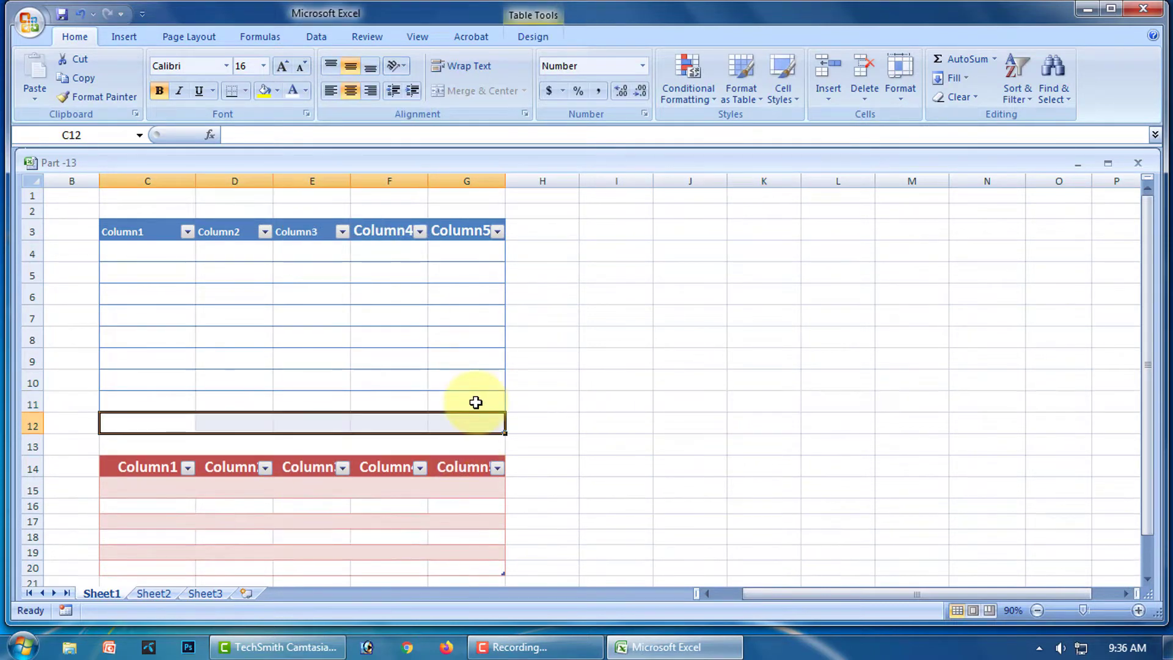
{"action": "left_click", "coordinate": [619, 440]}
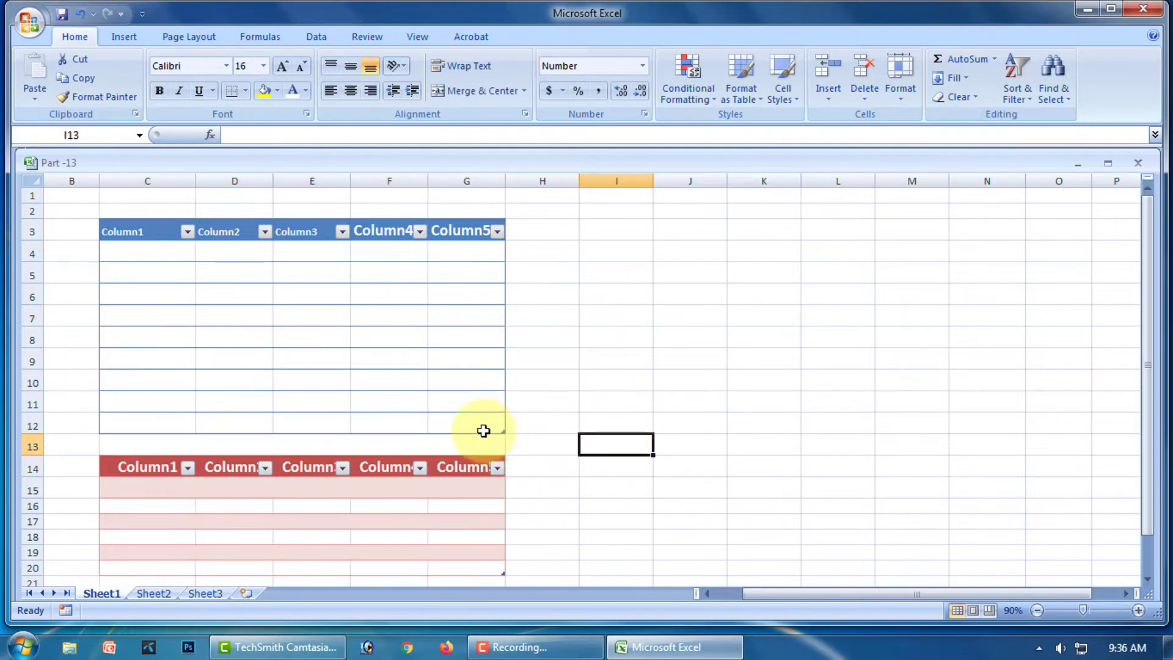
{"action": "key", "text": "ctrl+z"}
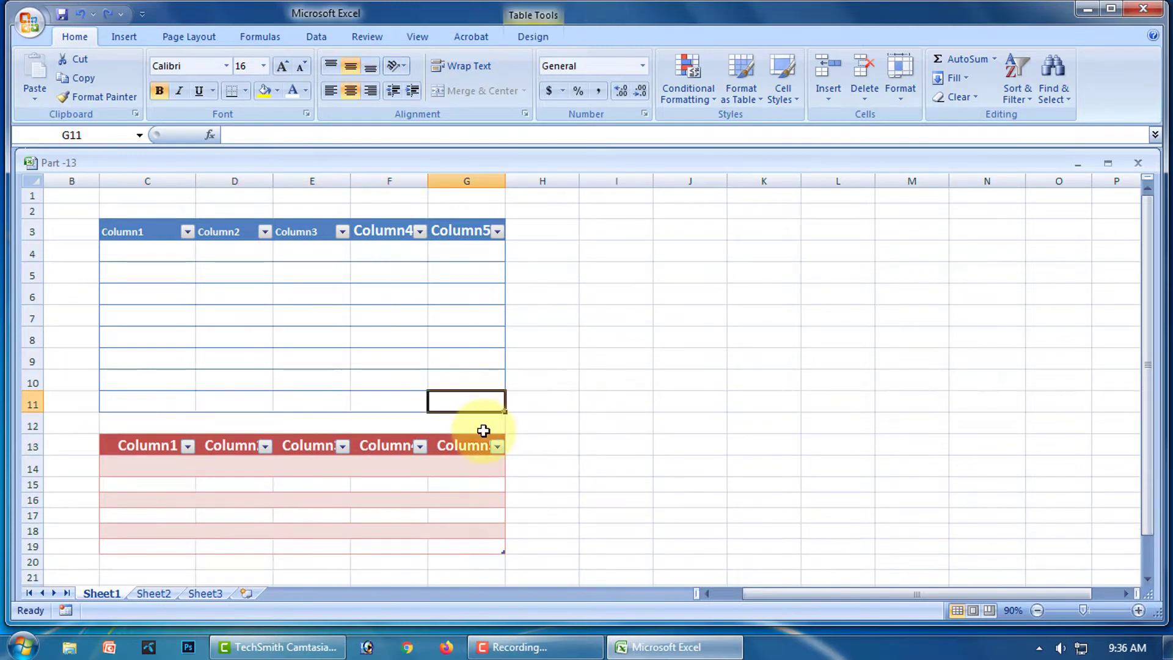
{"action": "left_click", "coordinate": [771, 426]}
{"action": "scroll", "coordinate": [685, 422], "scroll_direction": "down", "scroll_amount": 3}
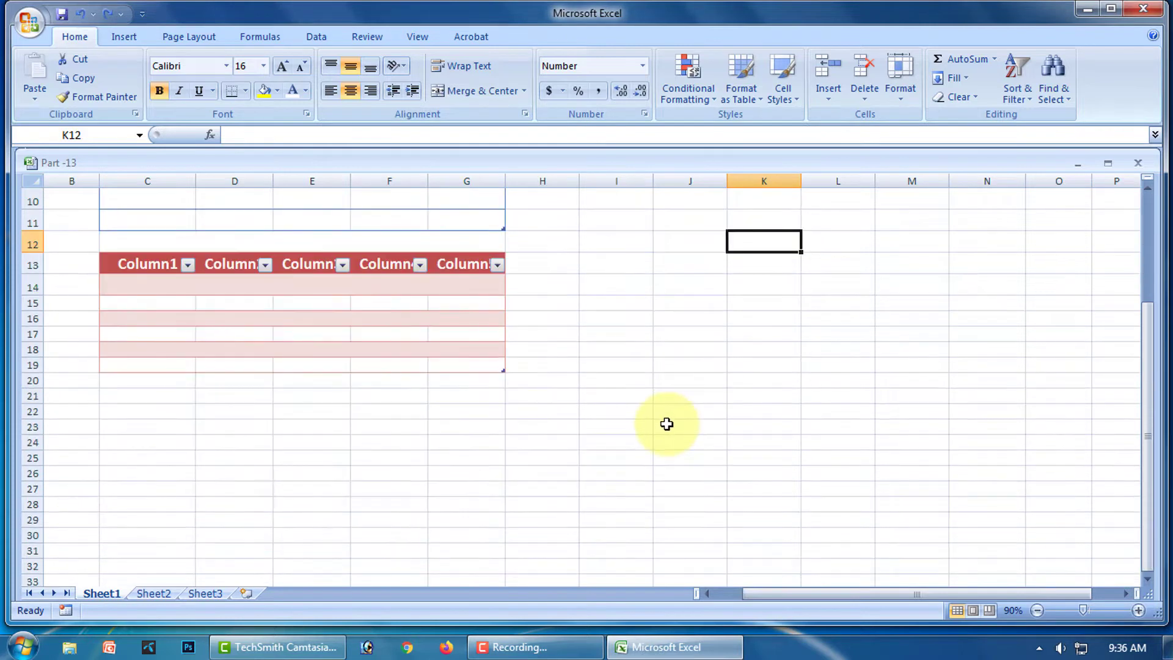
{"action": "scroll", "coordinate": [667, 423], "scroll_direction": "up", "scroll_amount": 2}
{"action": "scroll", "coordinate": [517, 406], "scroll_direction": "up", "scroll_amount": 1}
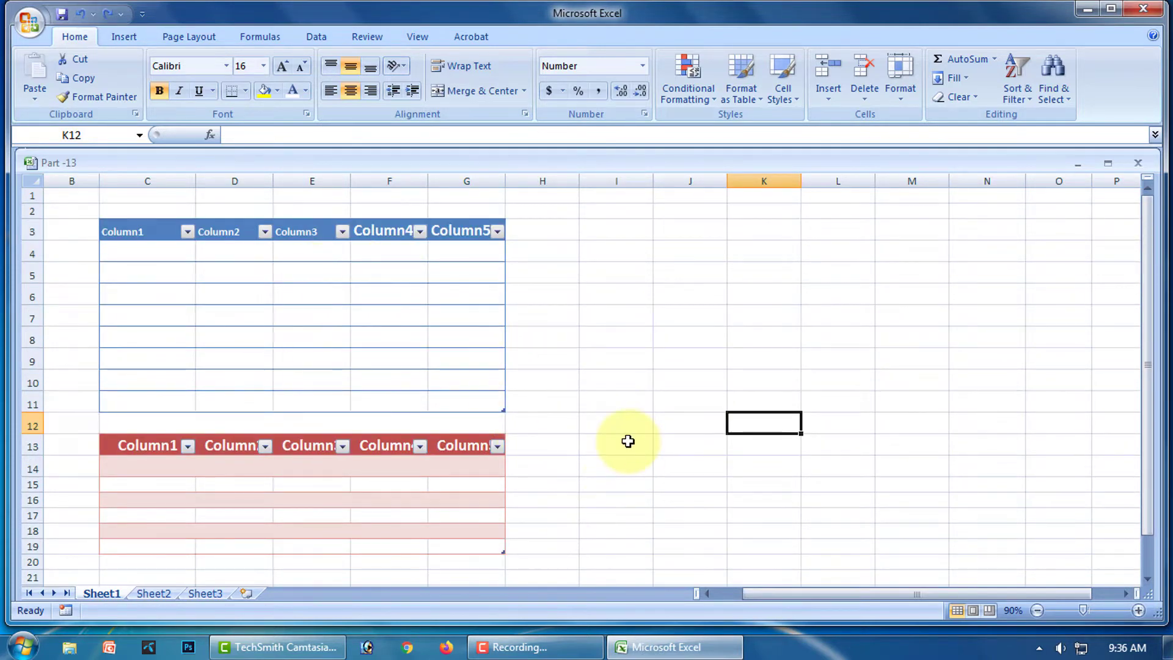
Format the range I3:O12 as a table with headers in the dark red style with a black header row.
{"action": "left_click", "coordinate": [746, 292]}
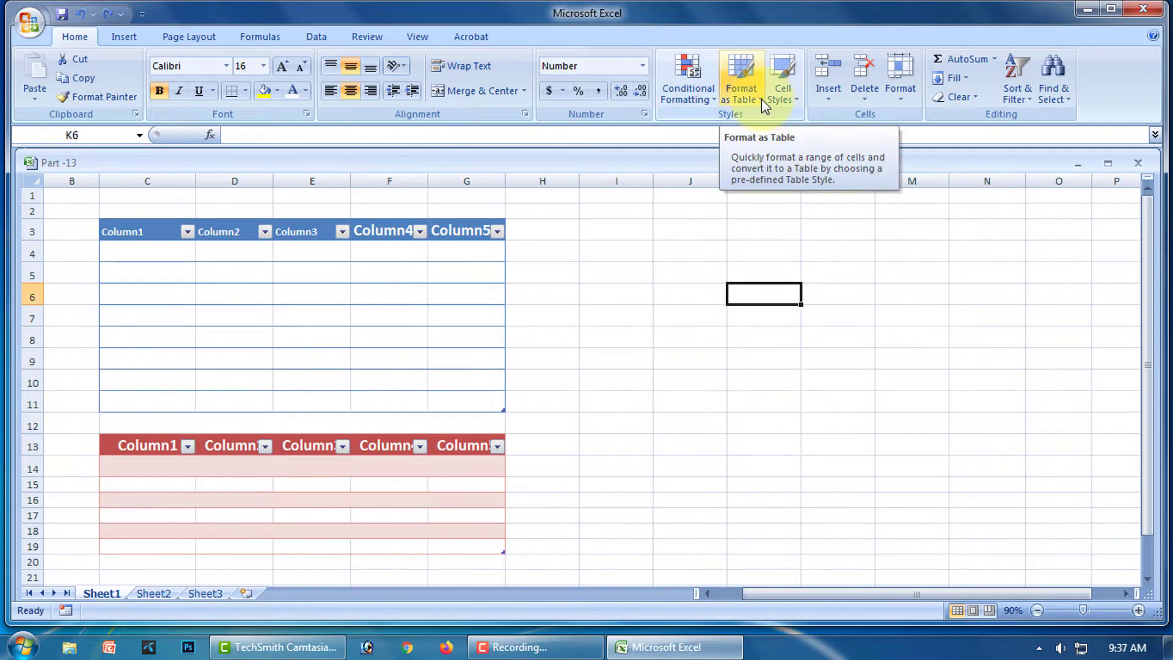
{"action": "left_click", "coordinate": [762, 98]}
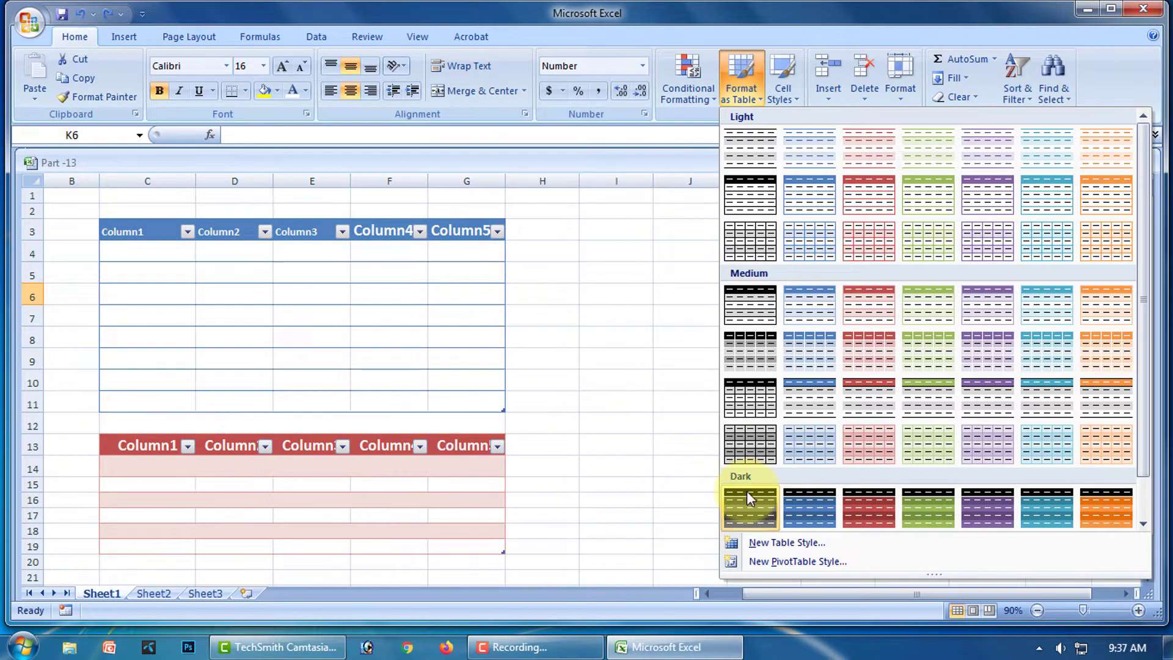
{"action": "left_click", "coordinate": [874, 508]}
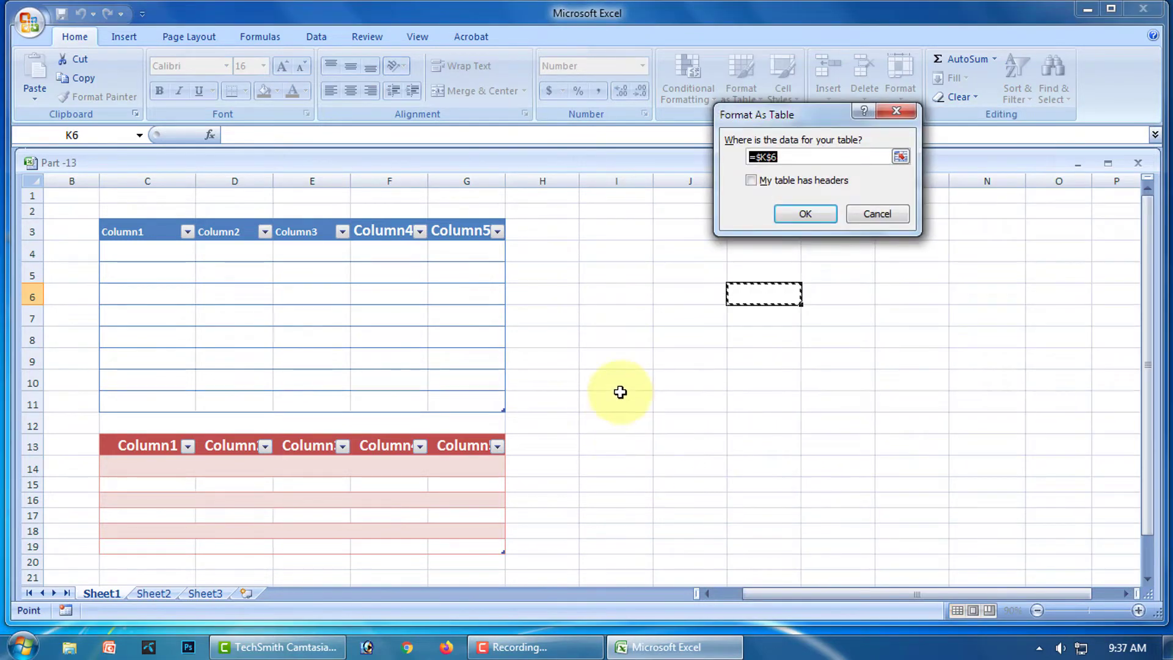
{"action": "left_click_drag", "start_coordinate": [611, 228], "coordinate": [1058, 433]}
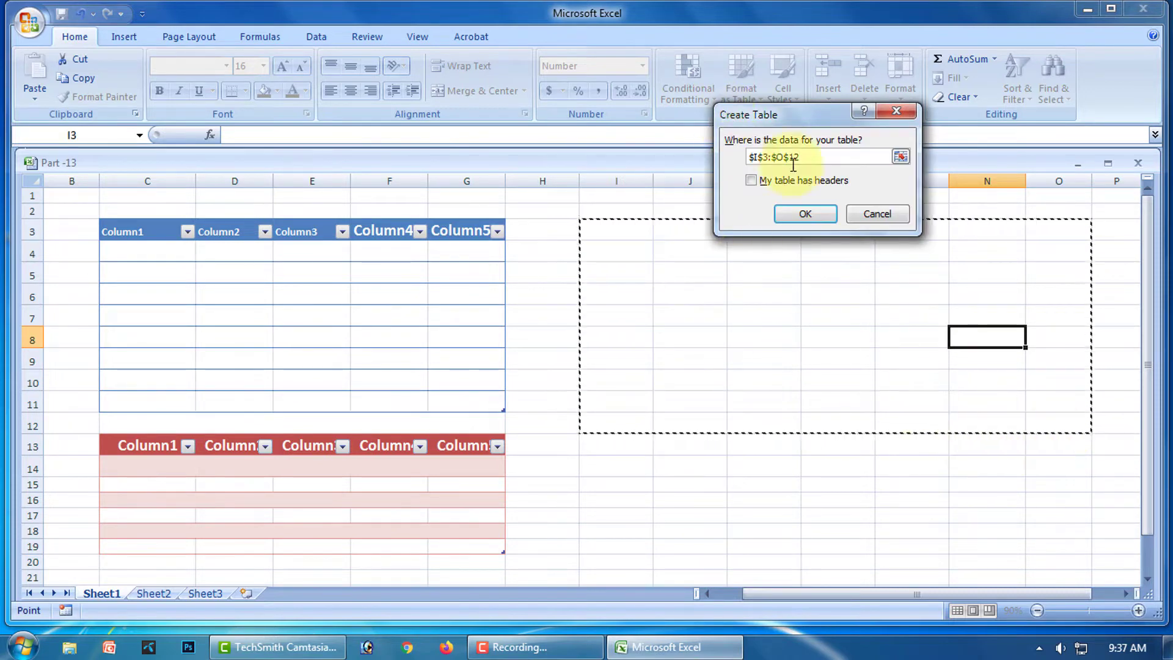
{"action": "left_click", "coordinate": [752, 181]}
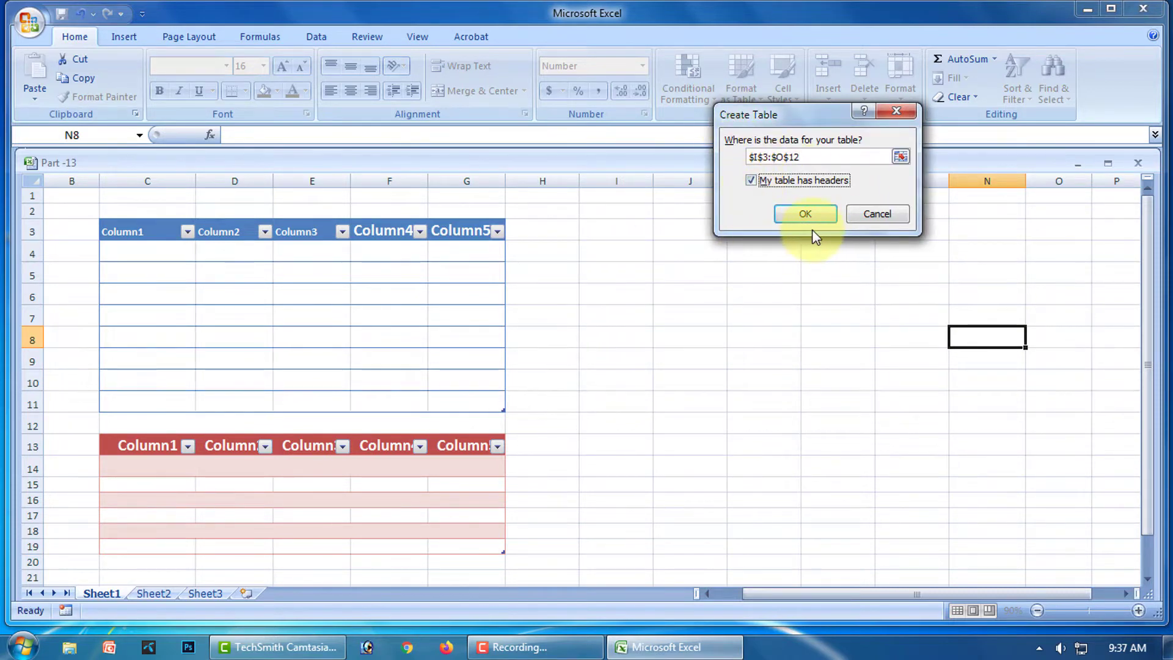
{"action": "left_click", "coordinate": [804, 214]}
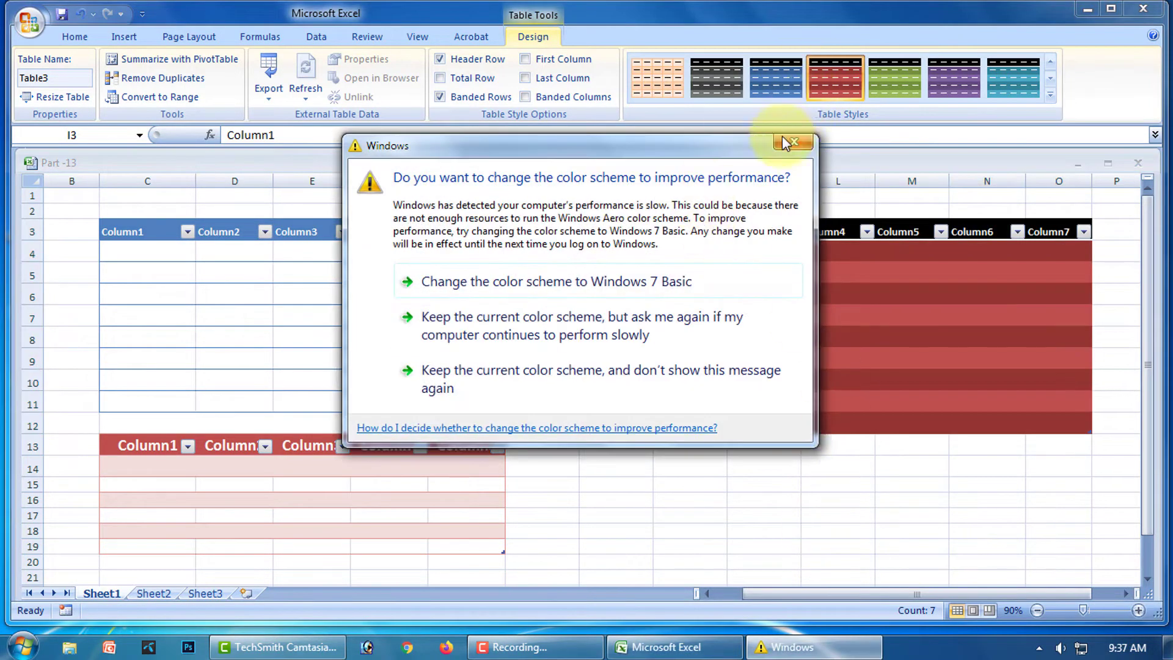
{"action": "left_click", "coordinate": [741, 343]}
{"action": "left_click", "coordinate": [755, 353]}
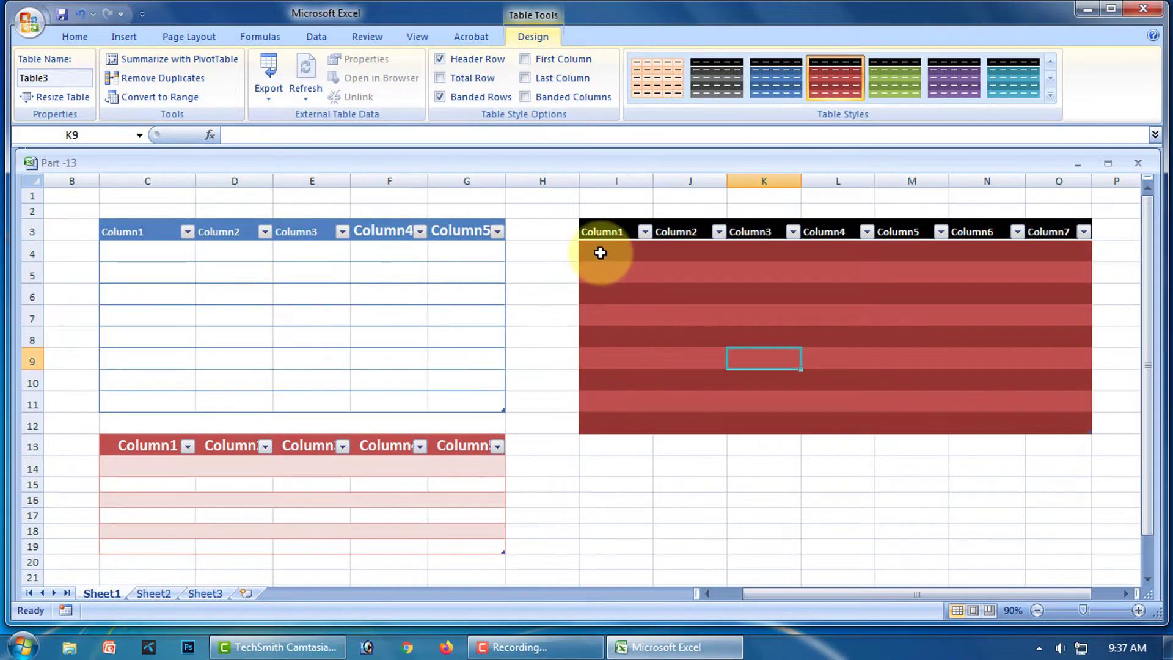
Apply all borders to the body cells I4:O12 of the dark red table.
{"action": "left_click_drag", "start_coordinate": [600, 253], "coordinate": [1063, 425]}
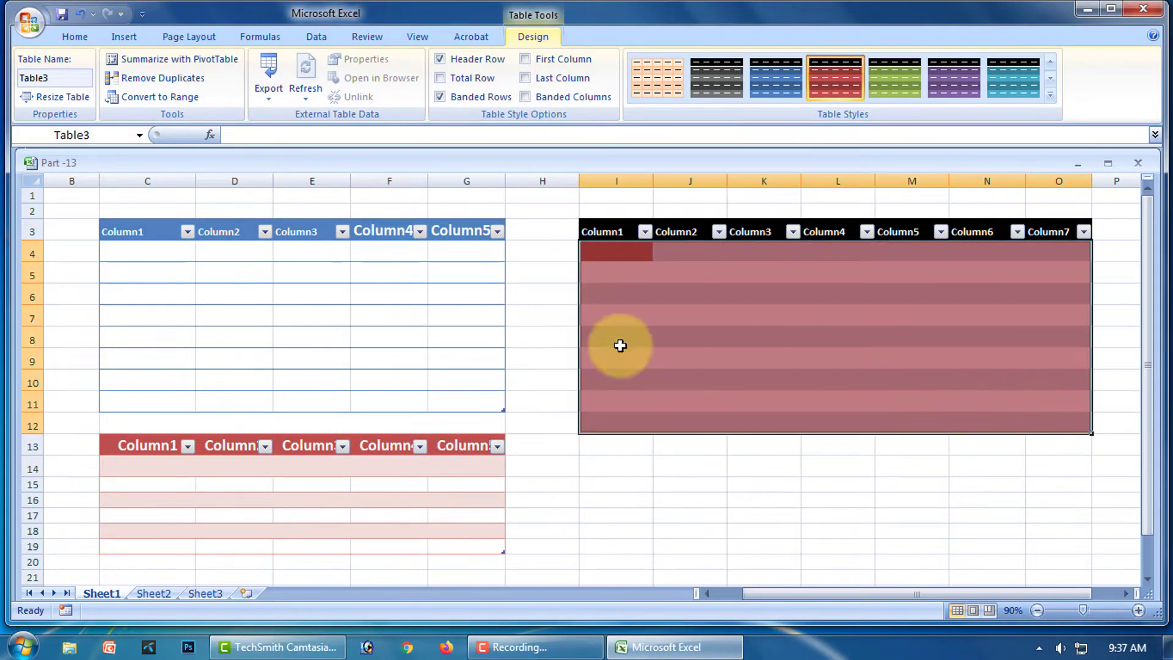
{"action": "left_click", "coordinate": [76, 37]}
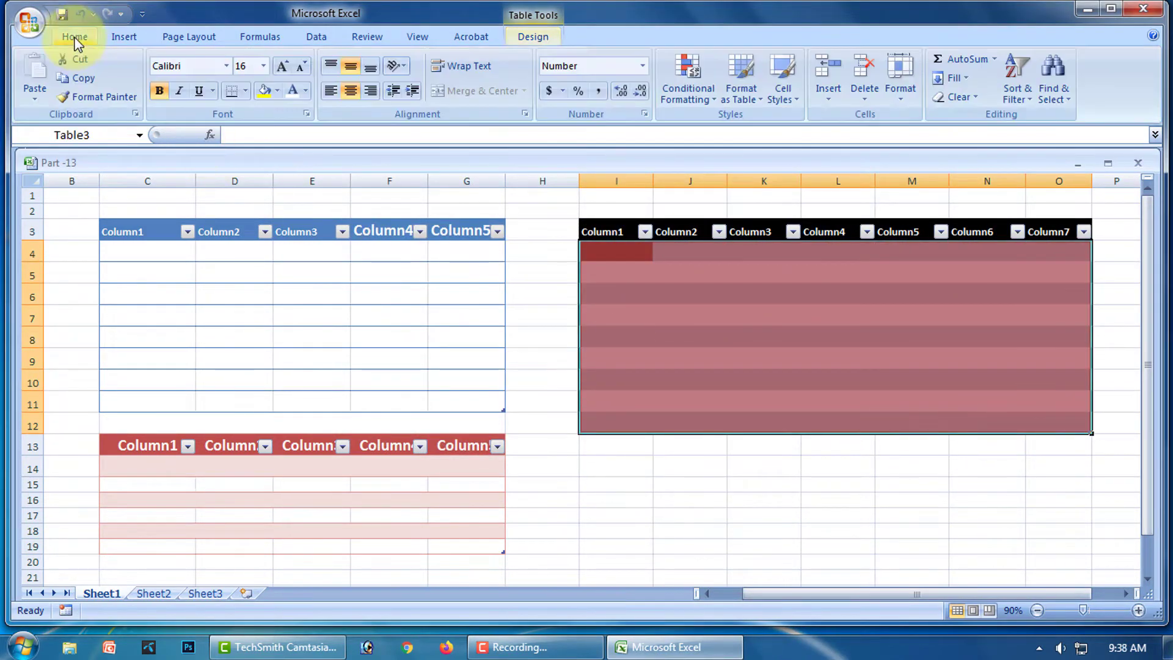
{"action": "left_click", "coordinate": [246, 90]}
{"action": "left_click", "coordinate": [272, 225]}
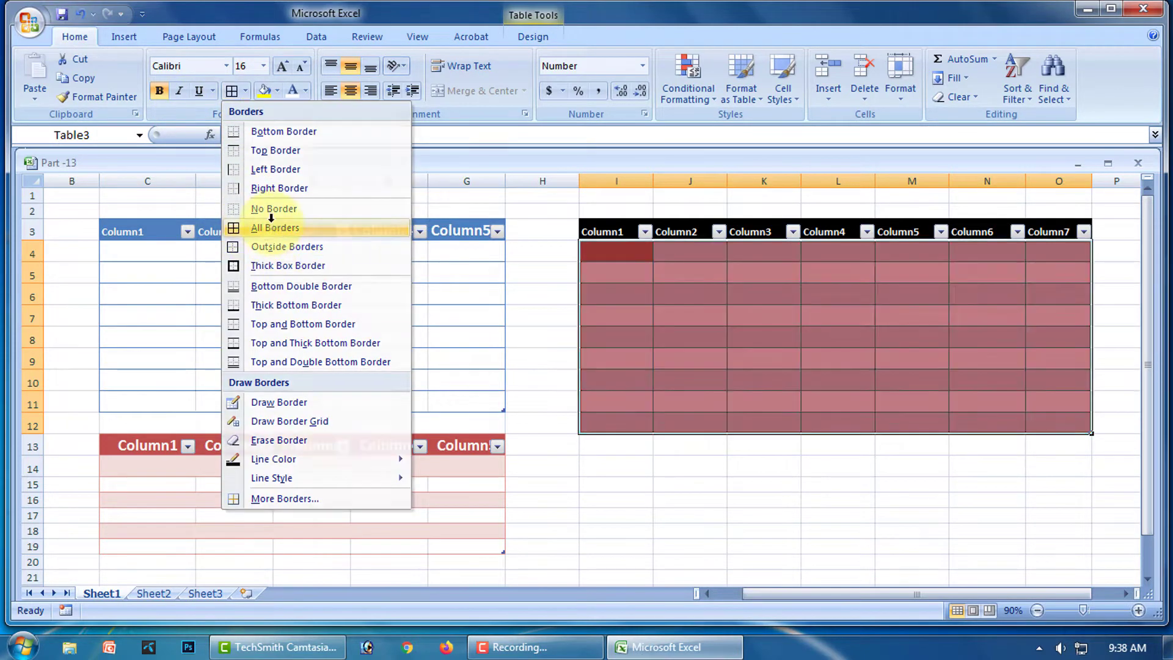
{"action": "left_click", "coordinate": [835, 483]}
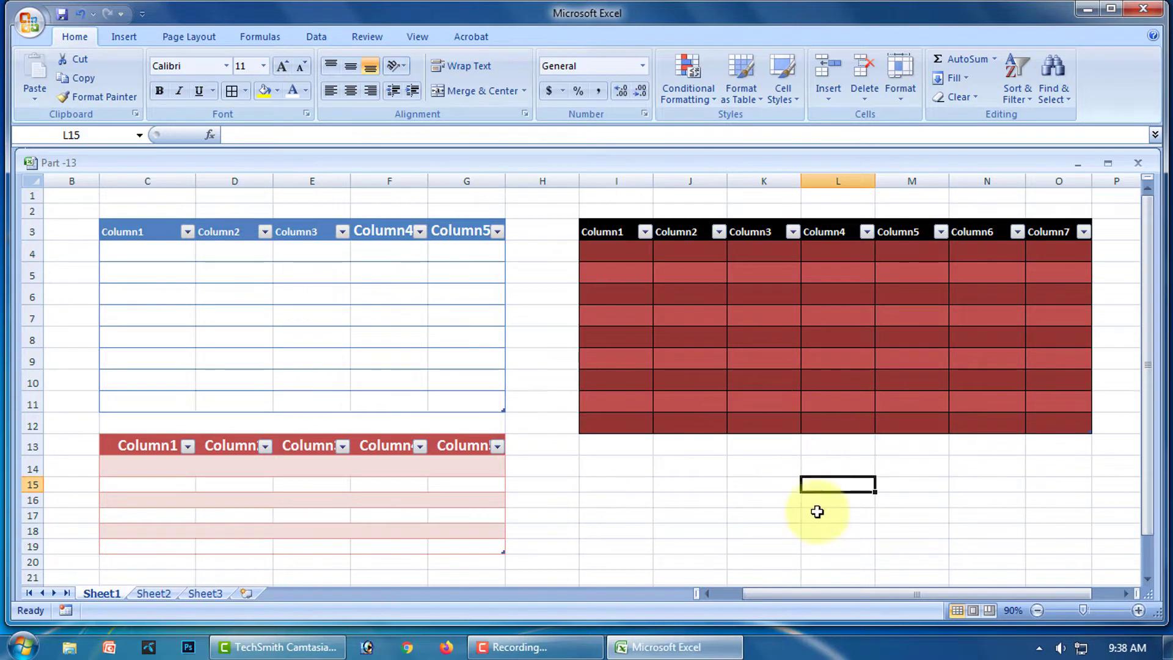
Turn off banded rows for the dark red table, and switch its header row off and back on.
{"action": "left_click", "coordinate": [782, 317]}
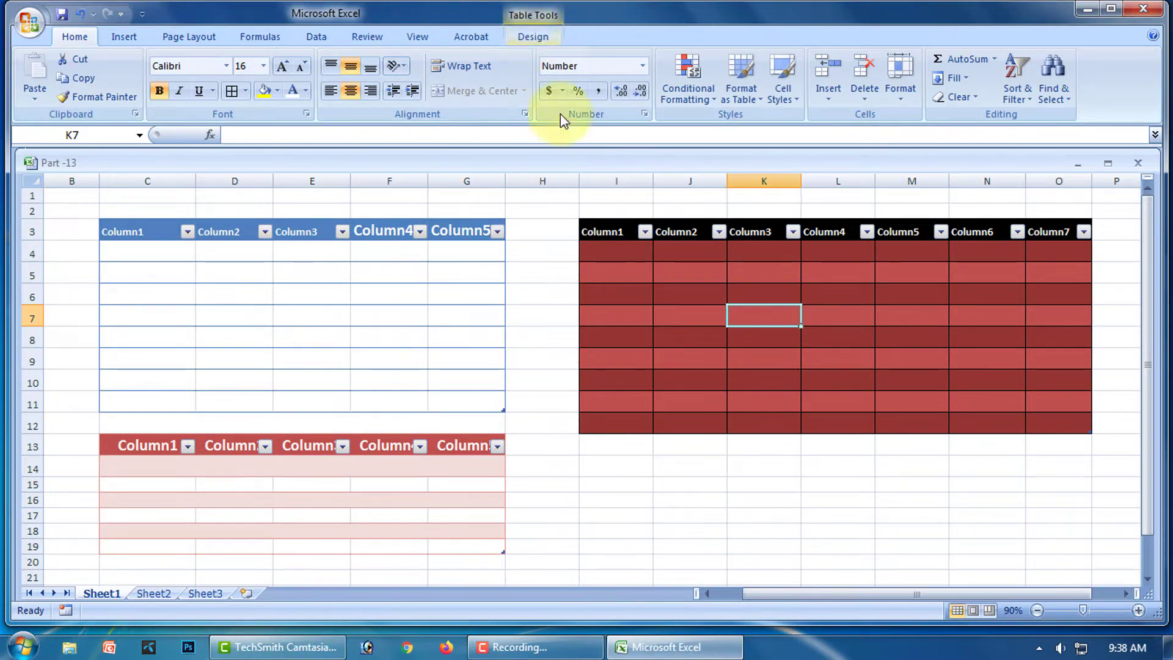
{"action": "left_click", "coordinate": [819, 499]}
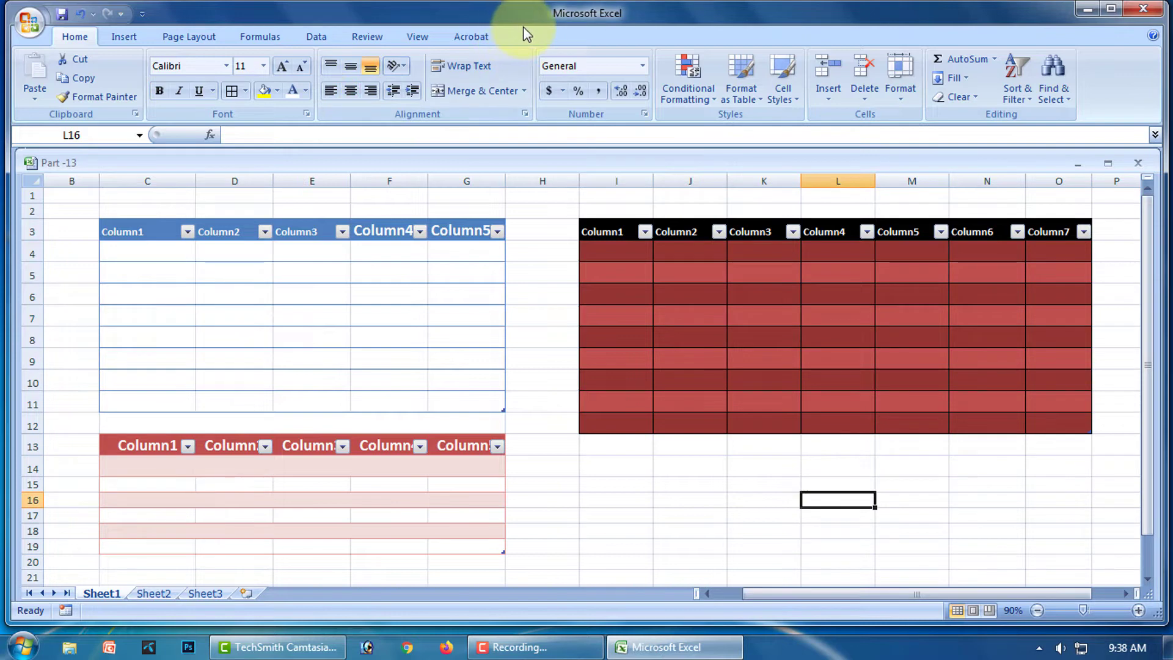
{"action": "left_click", "coordinate": [783, 329]}
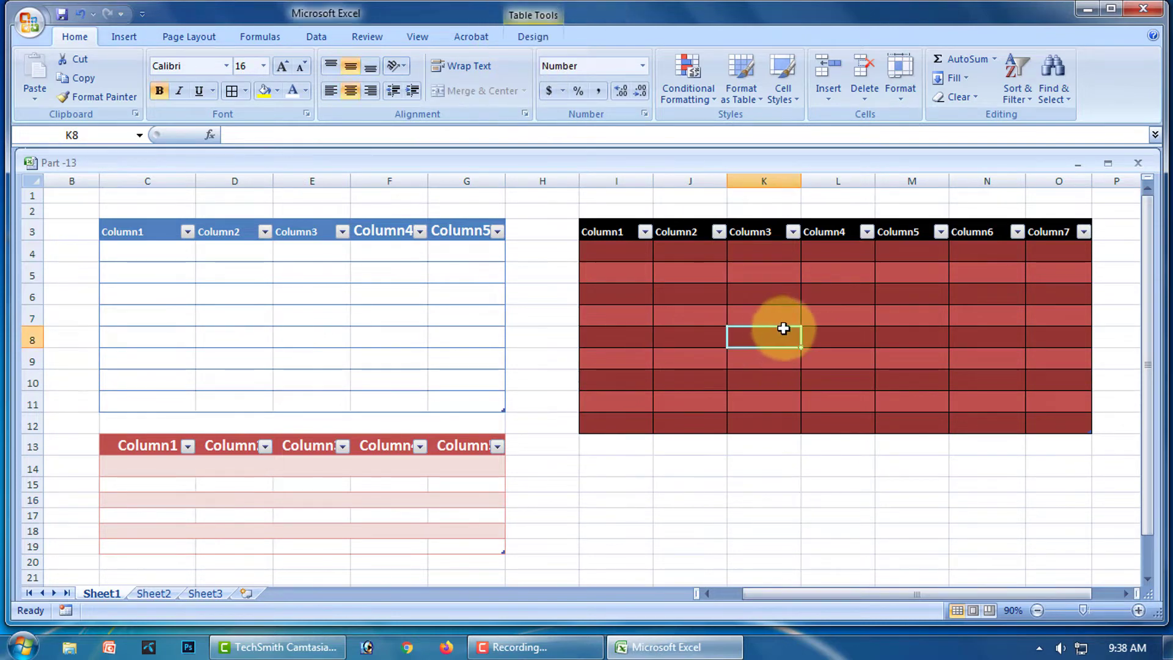
{"action": "left_click", "coordinate": [529, 41]}
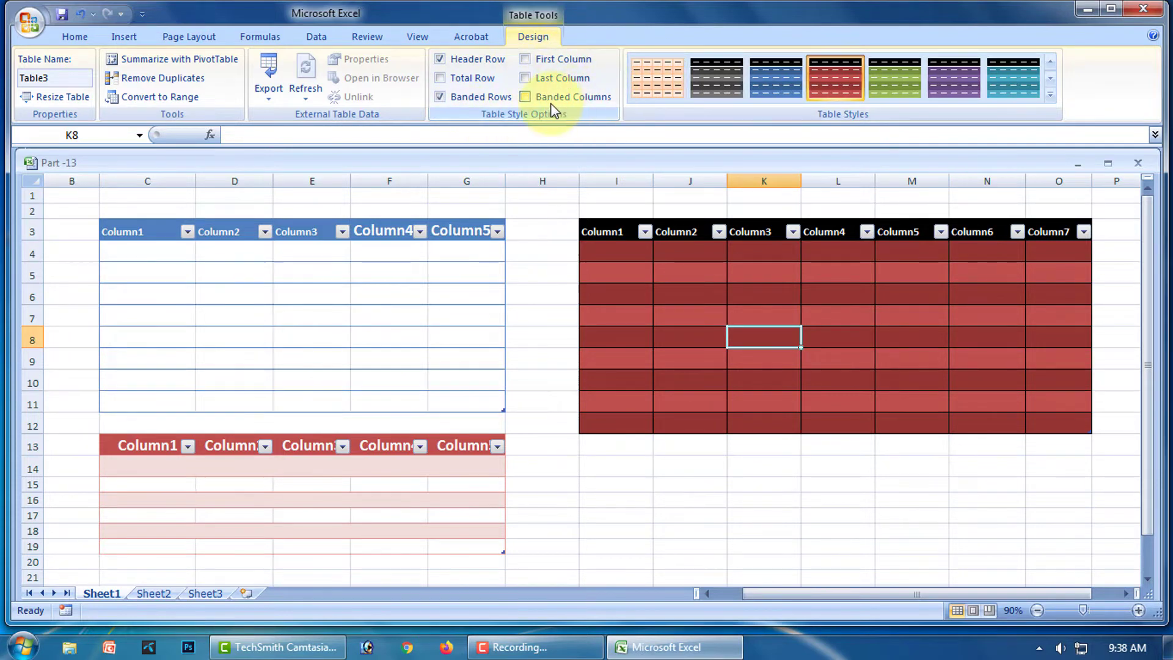
{"action": "left_click", "coordinate": [440, 97]}
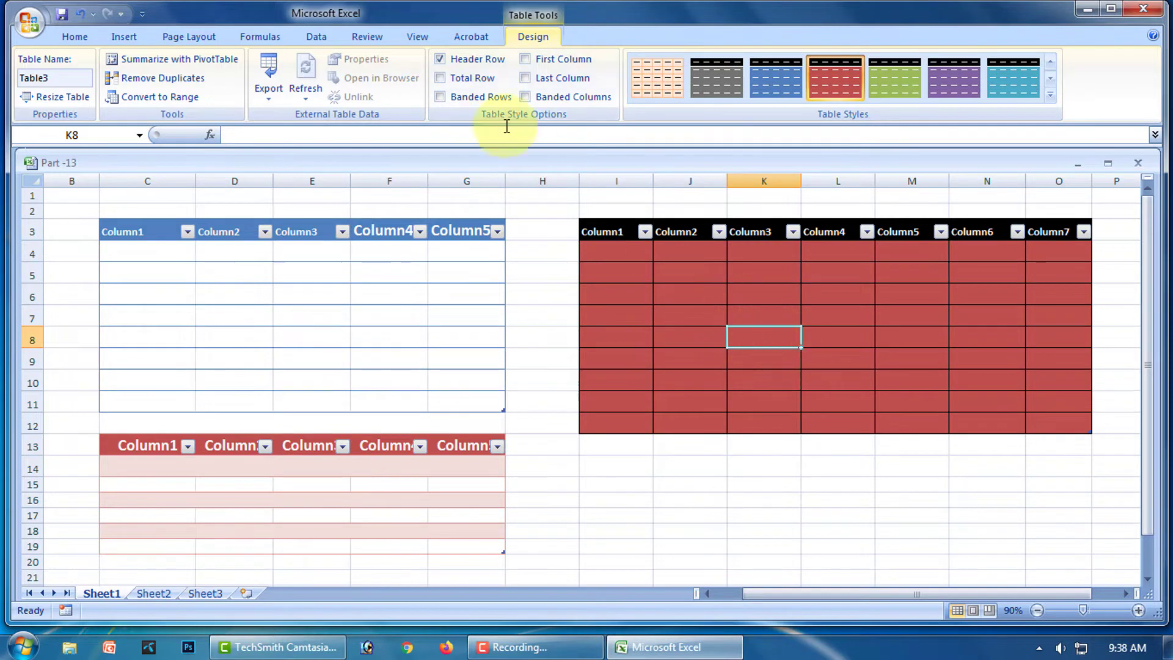
{"action": "left_click", "coordinate": [440, 59]}
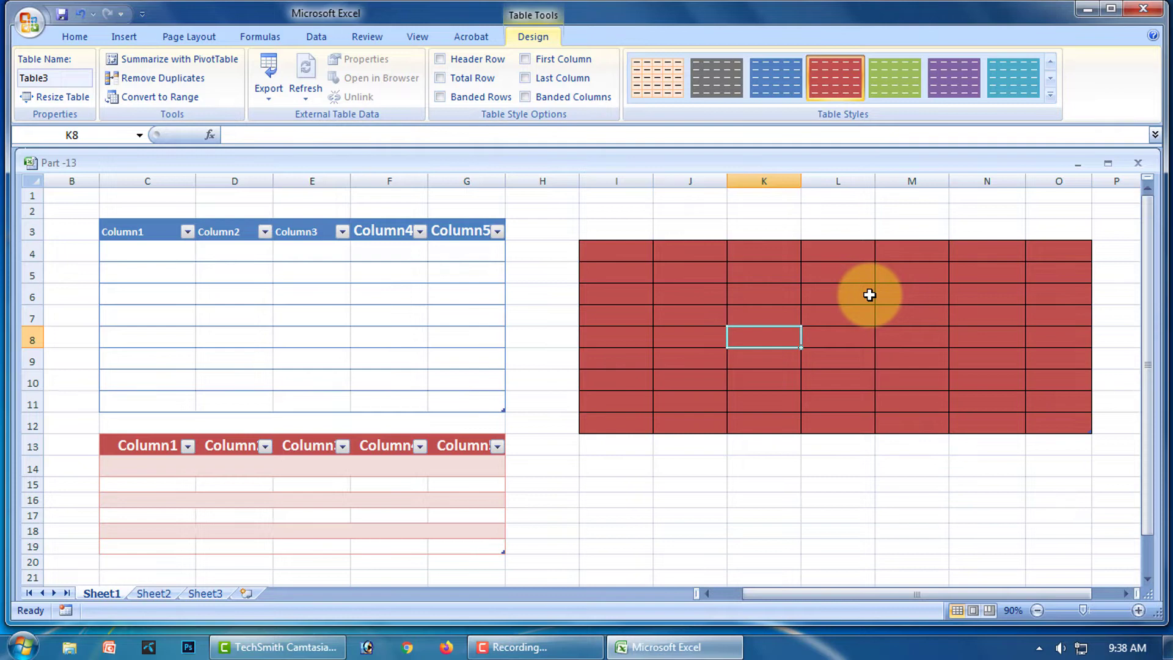
{"action": "left_click", "coordinate": [440, 59]}
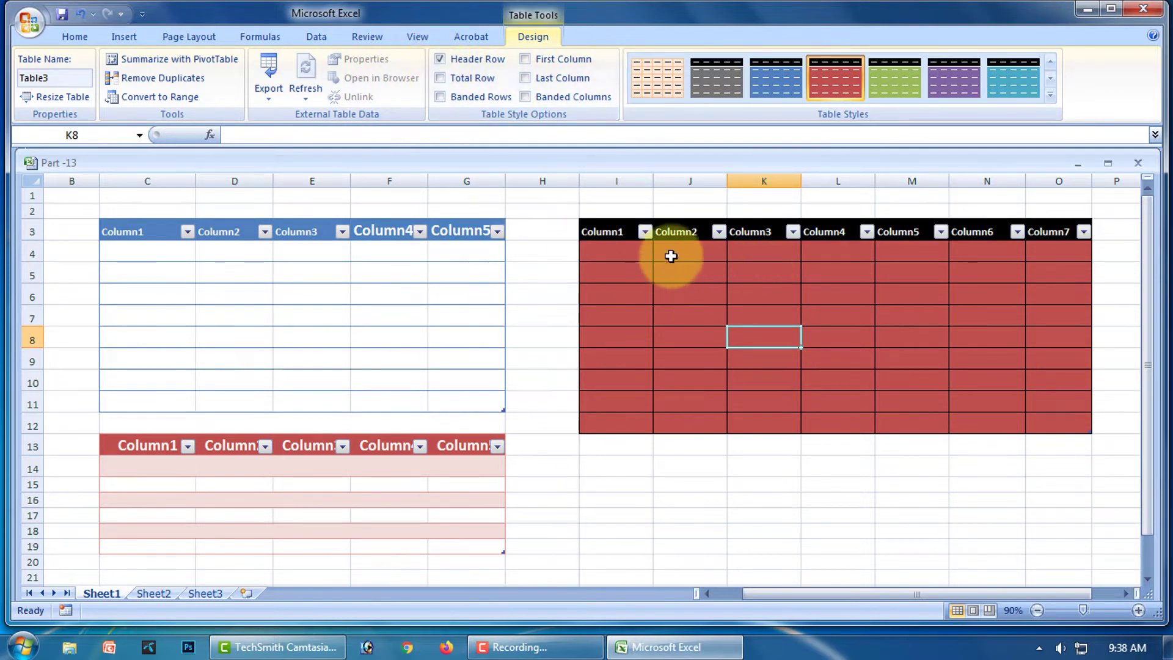
Rename the first two headers of the dark red table, I3 and J3, to "SL" and "P.Name".
{"action": "left_click", "coordinate": [617, 234]}
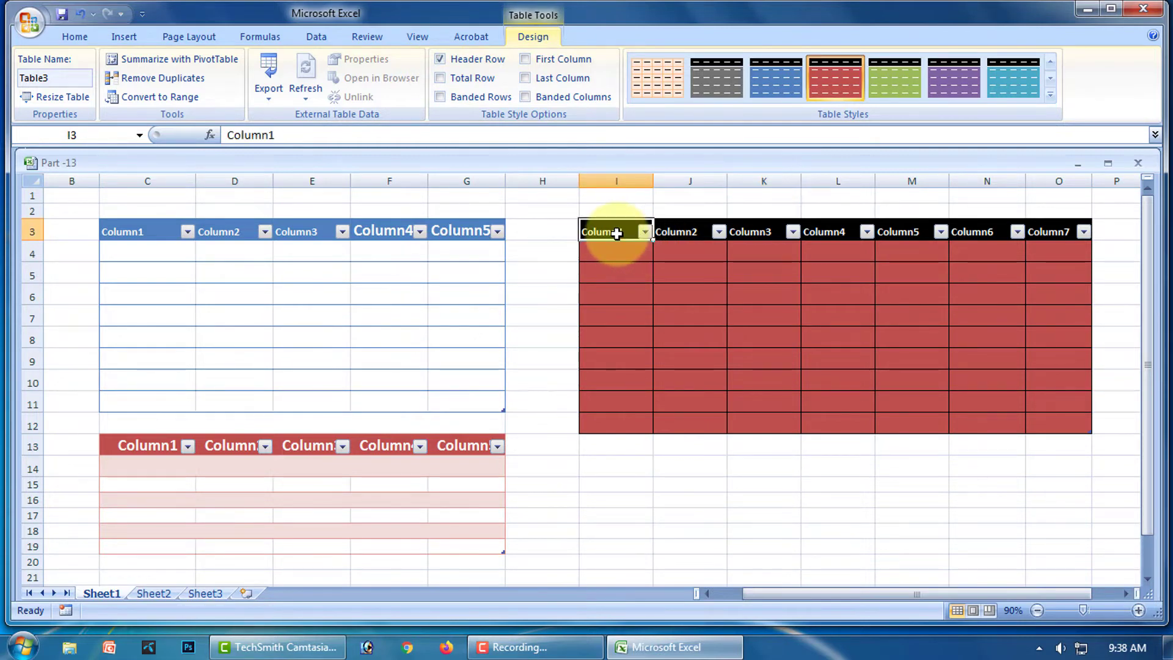
{"action": "type", "text": "S"}
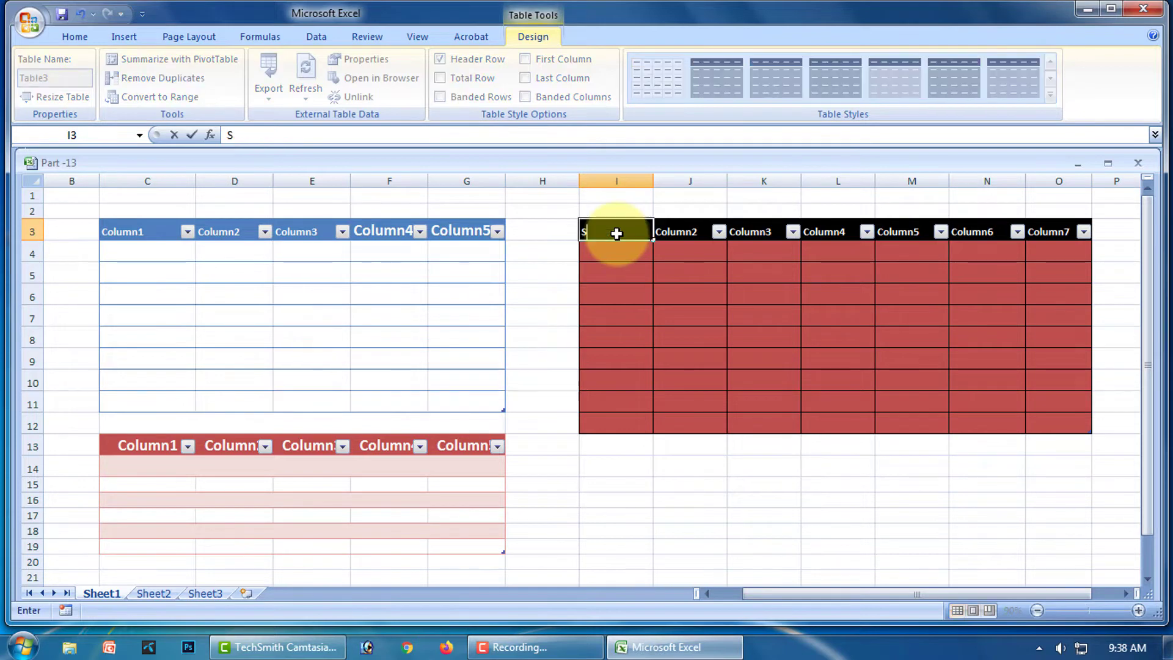
{"action": "type", "text": "L"}
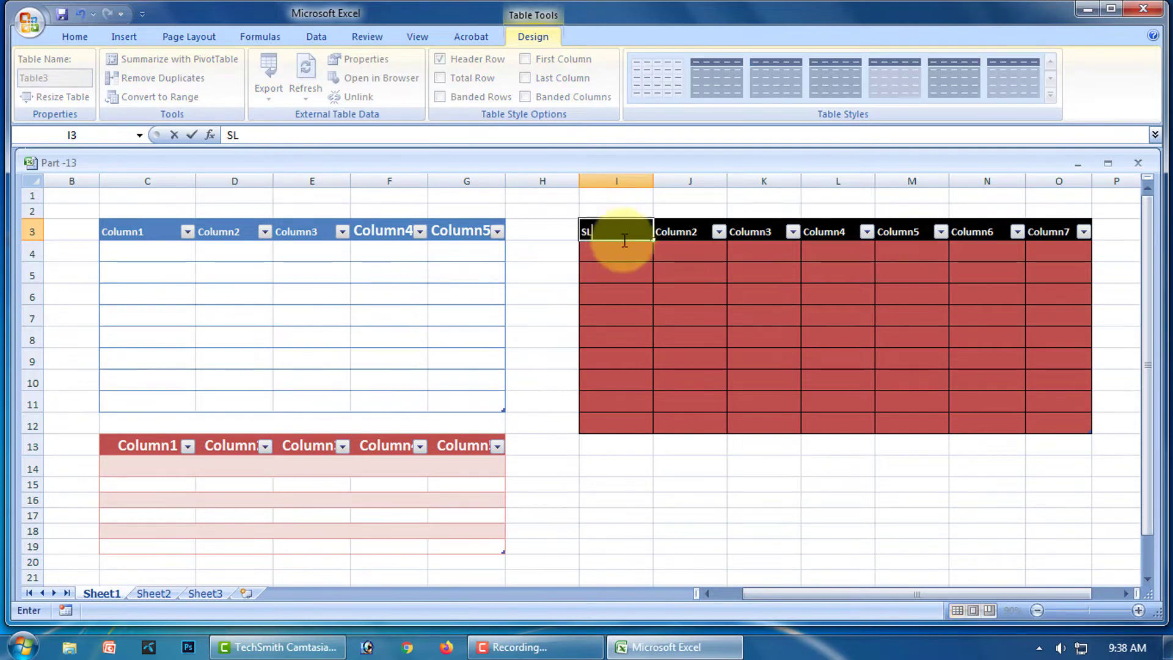
{"action": "left_click", "coordinate": [666, 231]}
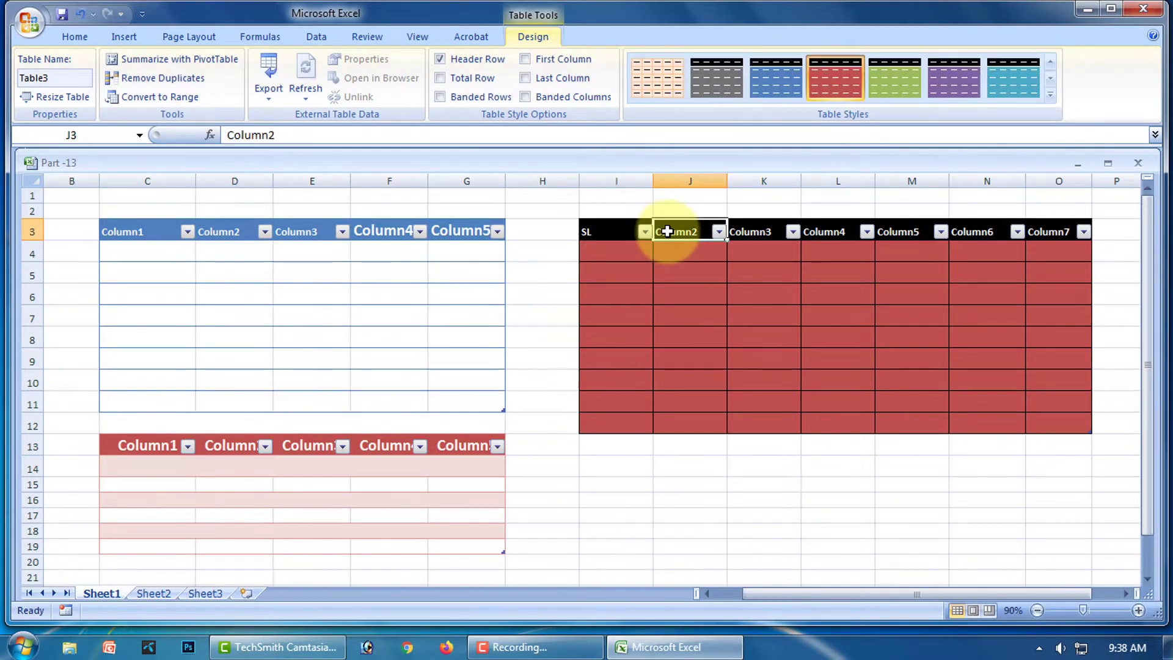
{"action": "type", "text": "P.Name"}
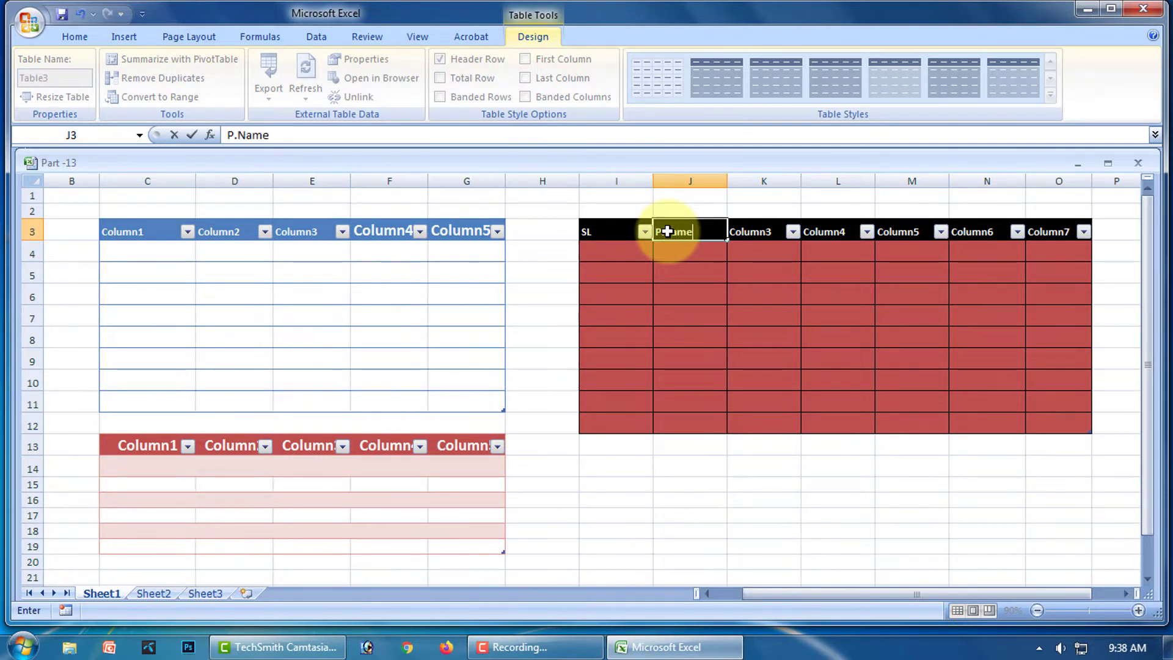
Rename the remaining headers K3 through O3 to Rajshahi, Naogaon, Bogura, Pabna and Dhaka.
{"action": "left_click", "coordinate": [761, 237]}
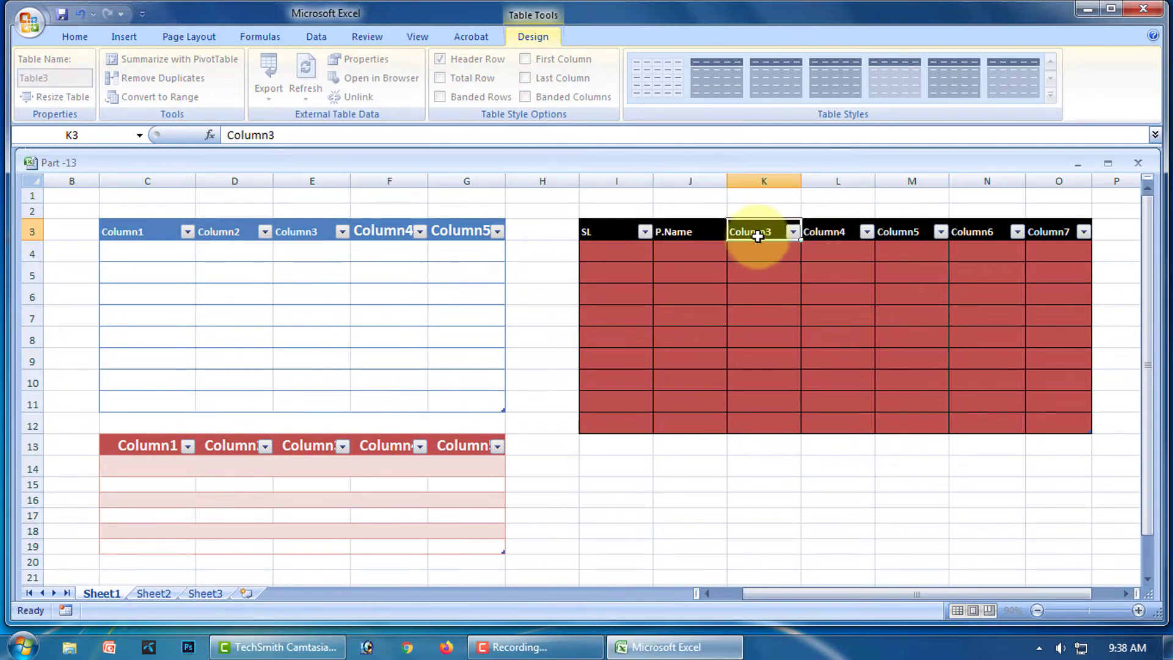
{"action": "type", "text": "Rajshahi"}
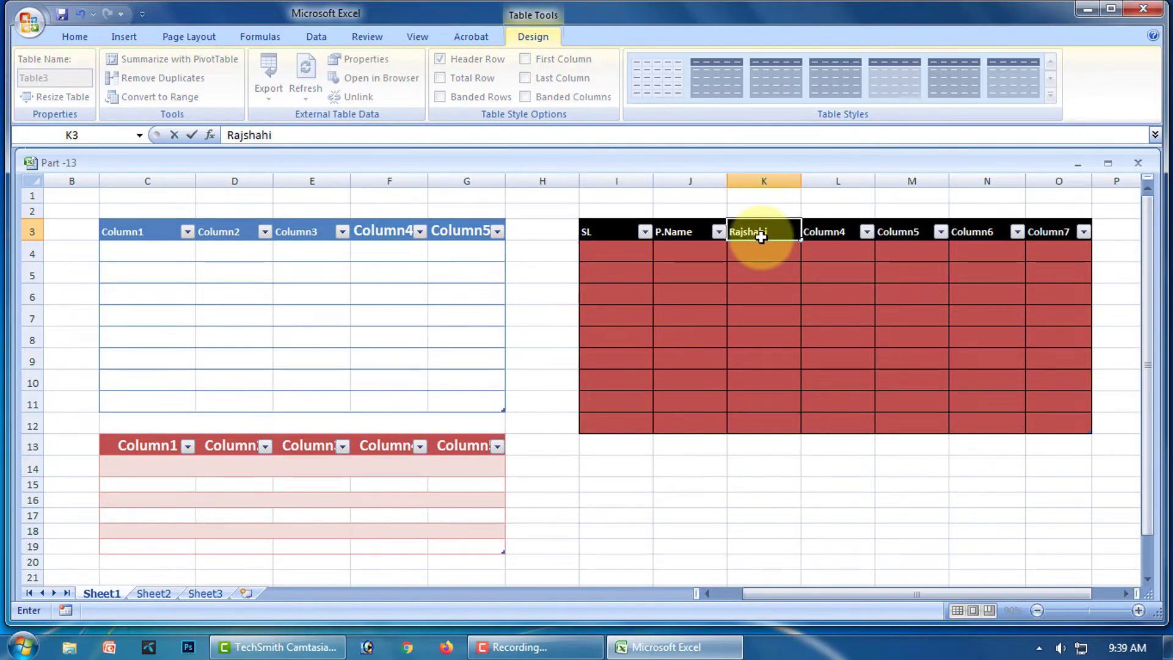
{"action": "left_click", "coordinate": [836, 235]}
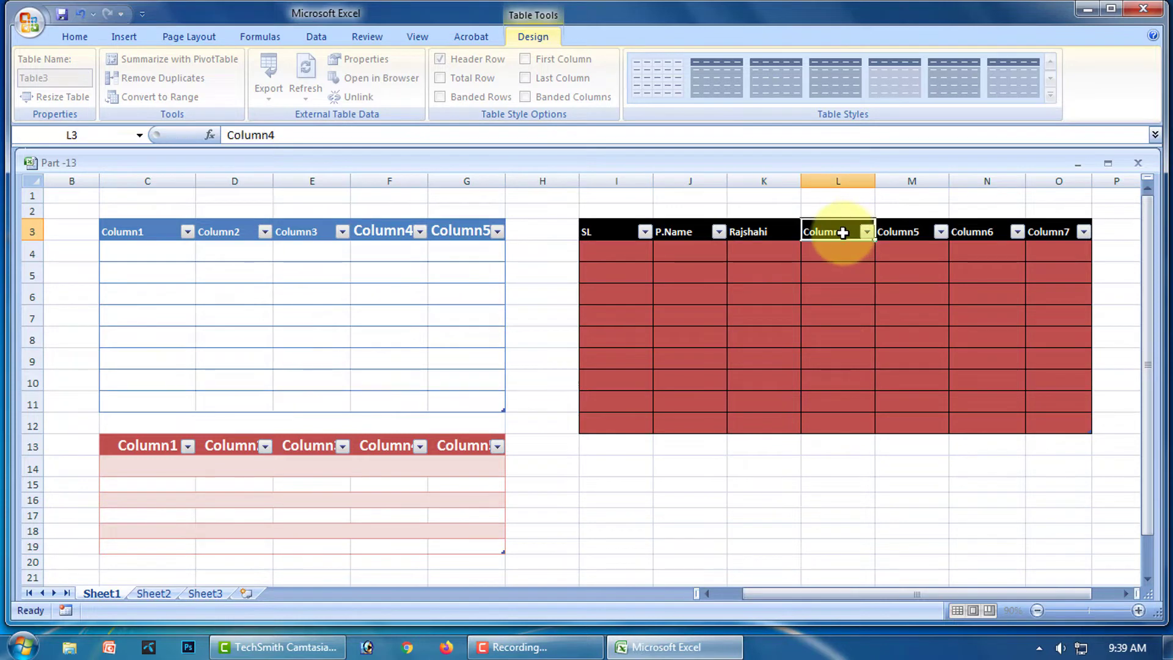
{"action": "type", "text": "Na"}
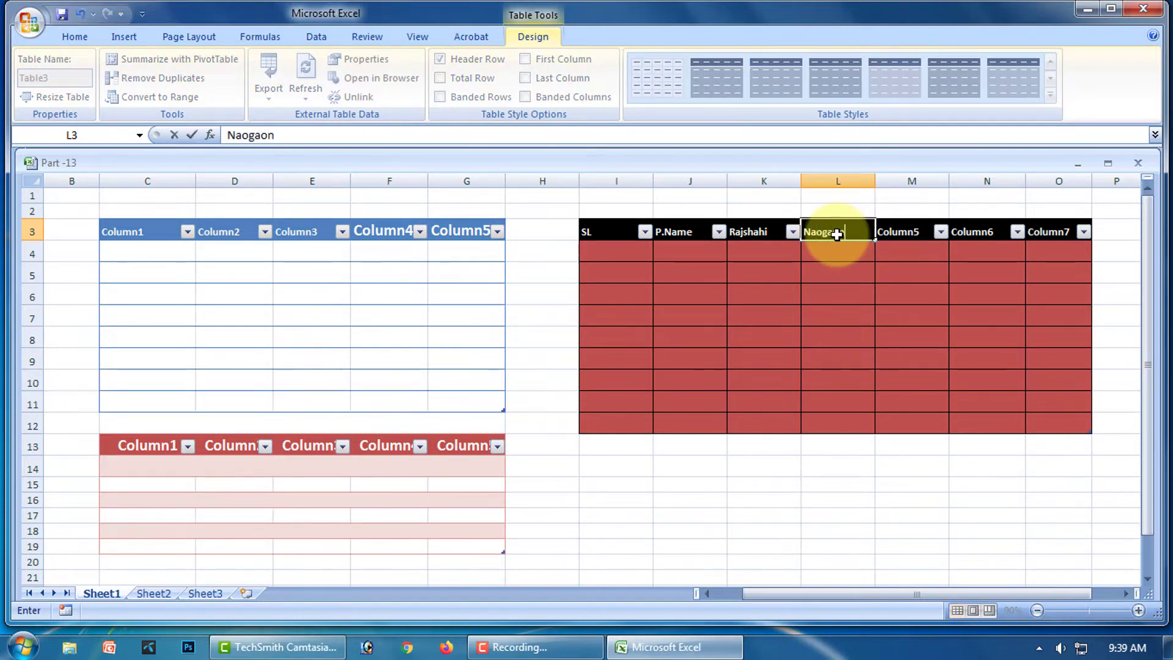
{"action": "type", "text": "ogaon"}
{"action": "left_click", "coordinate": [910, 231]}
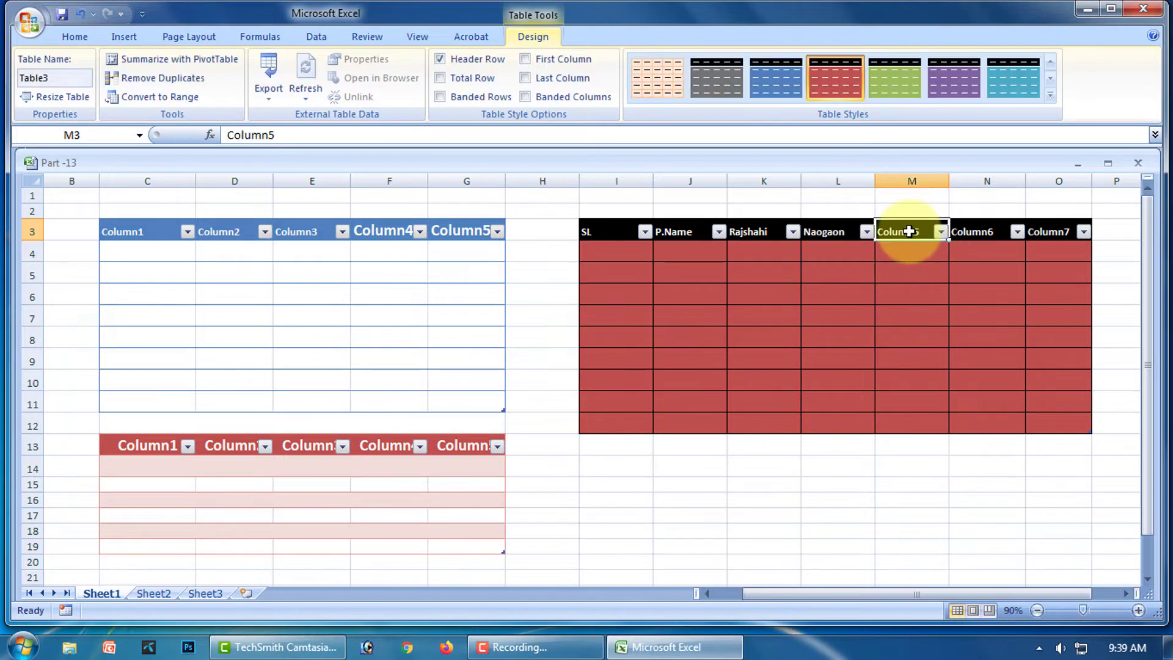
{"action": "type", "text": "Bogura"}
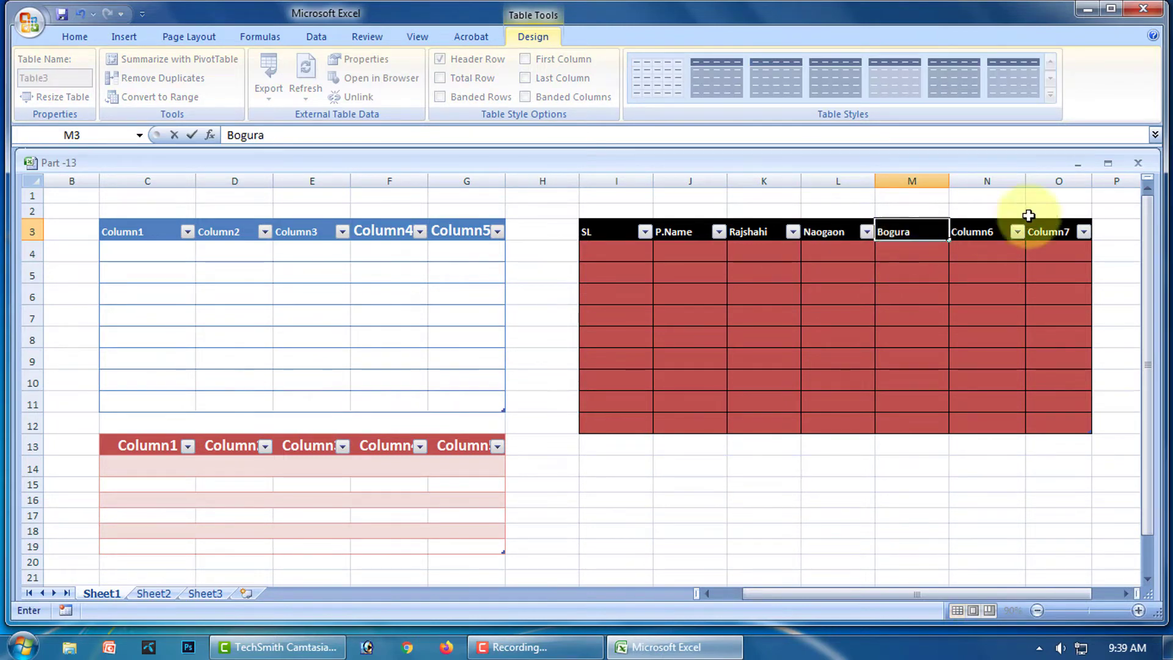
{"action": "left_click", "coordinate": [978, 232]}
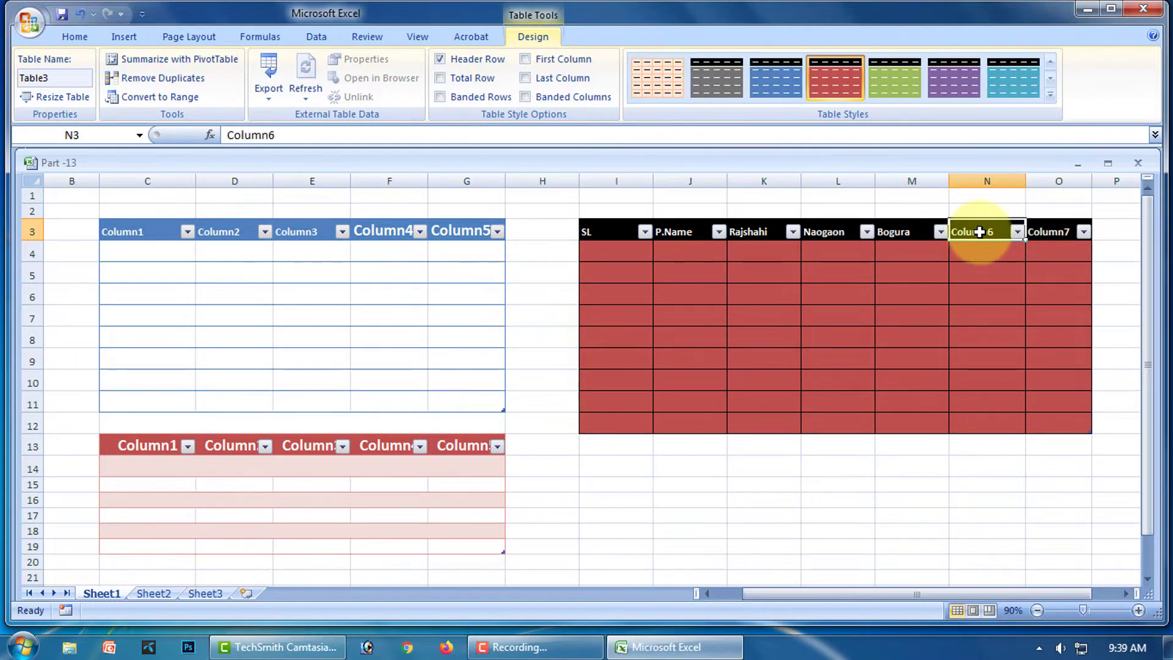
{"action": "type", "text": "Pabna"}
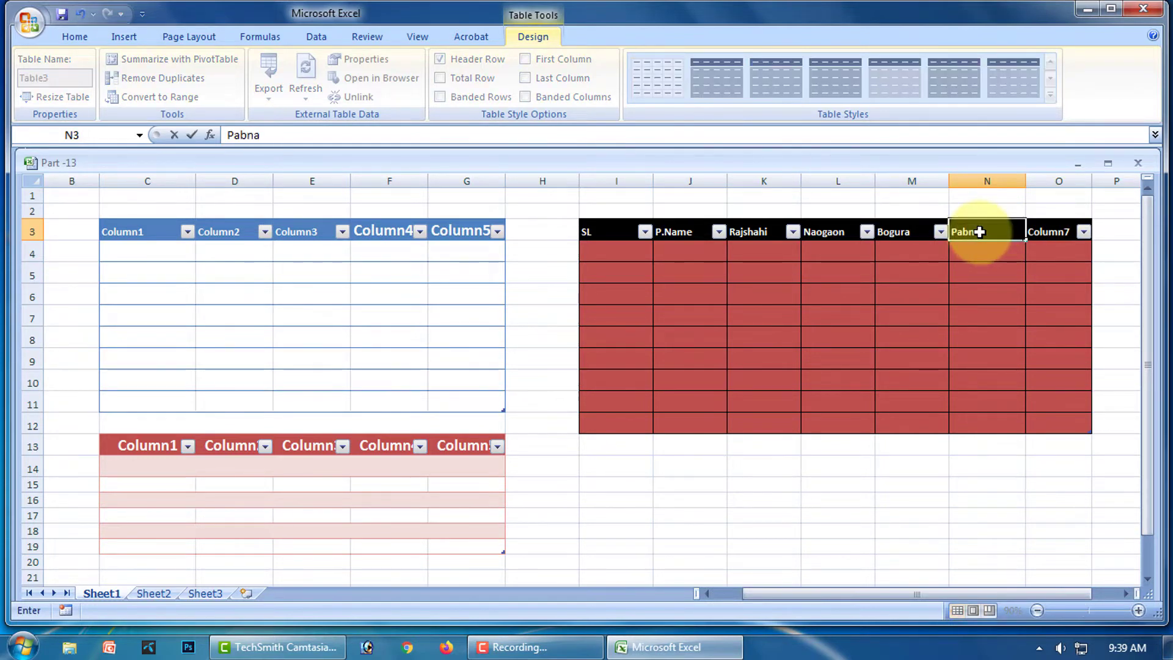
{"action": "left_click", "coordinate": [1052, 229]}
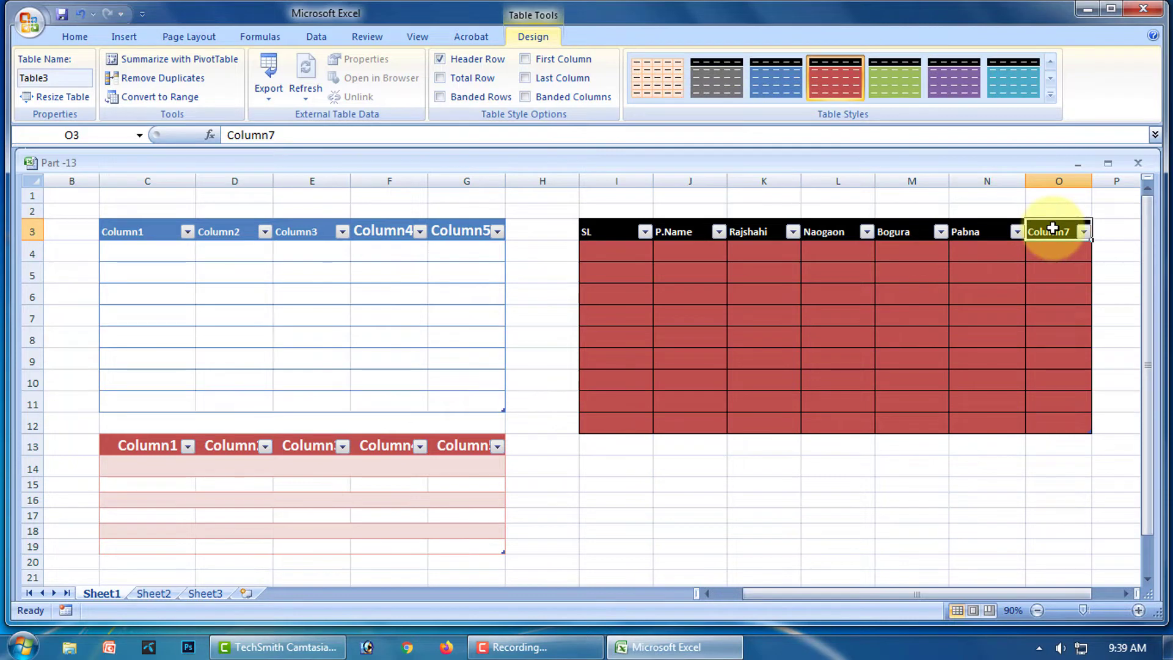
{"action": "type", "text": "Dhaka"}
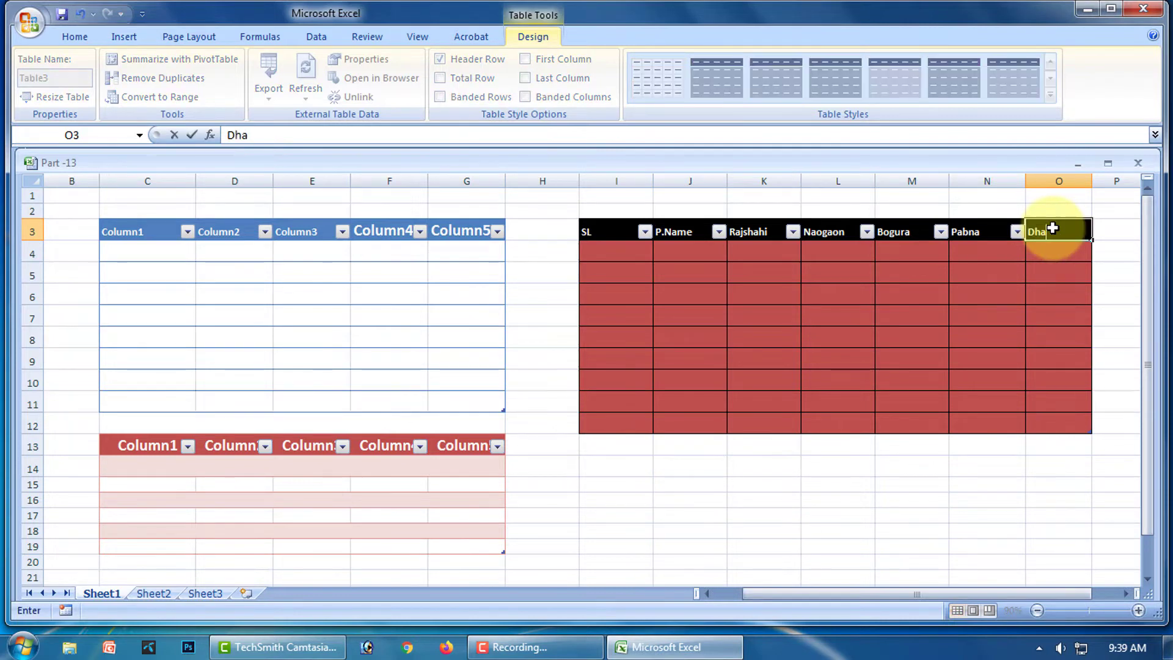
Commit the Dhaka header in O3 and add a total row to the dark red table.
{"action": "left_click", "coordinate": [1016, 468]}
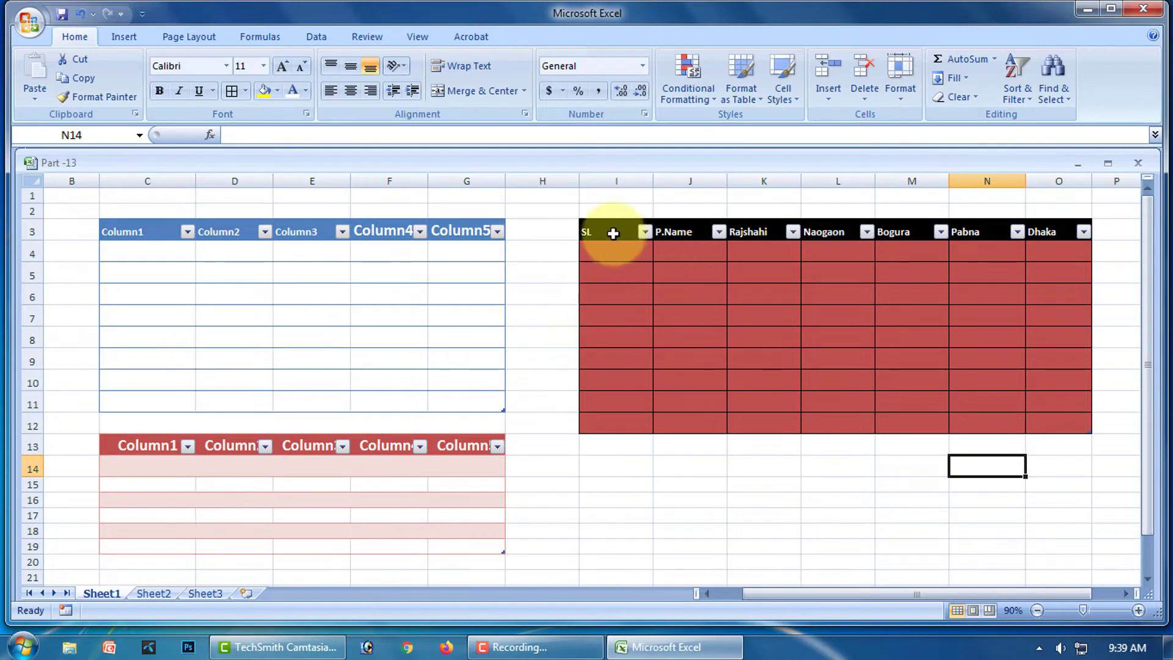
{"action": "left_click", "coordinate": [773, 338]}
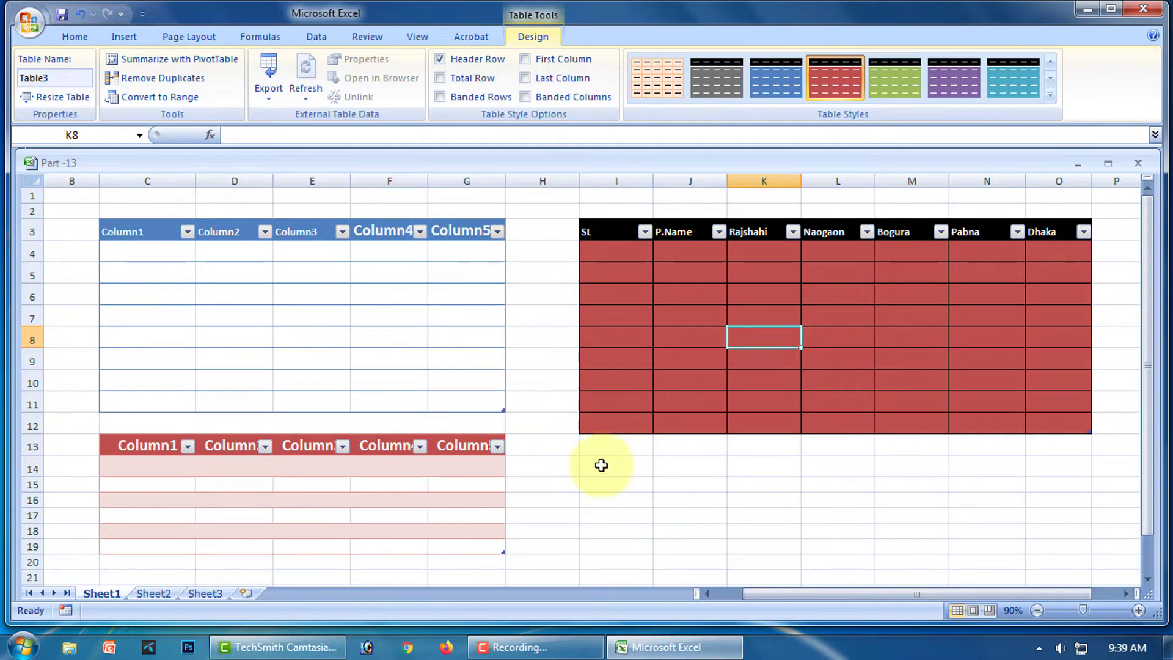
{"action": "left_click", "coordinate": [1076, 427]}
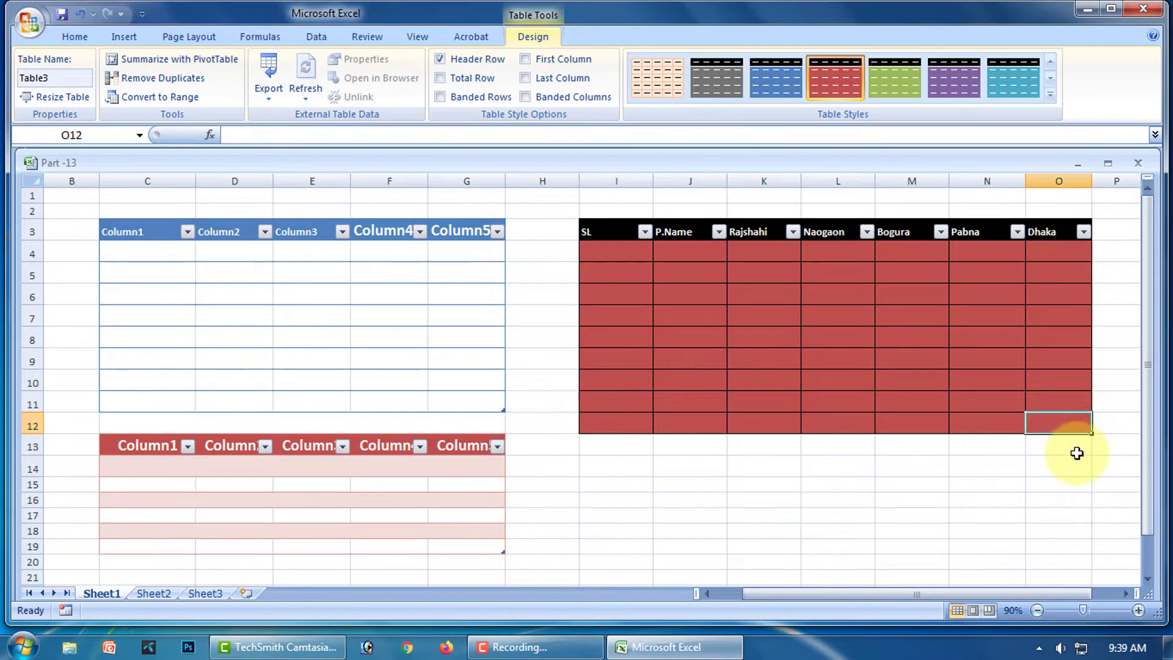
{"action": "left_click", "coordinate": [1078, 461]}
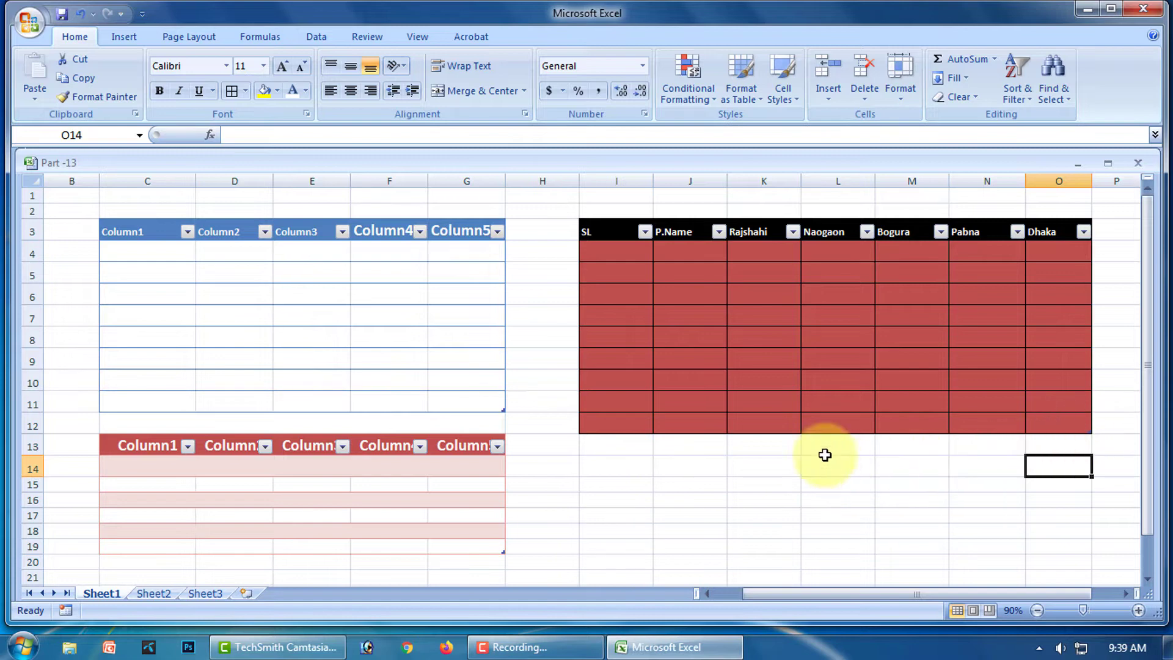
{"action": "left_click", "coordinate": [736, 320]}
{"action": "left_click", "coordinate": [440, 78]}
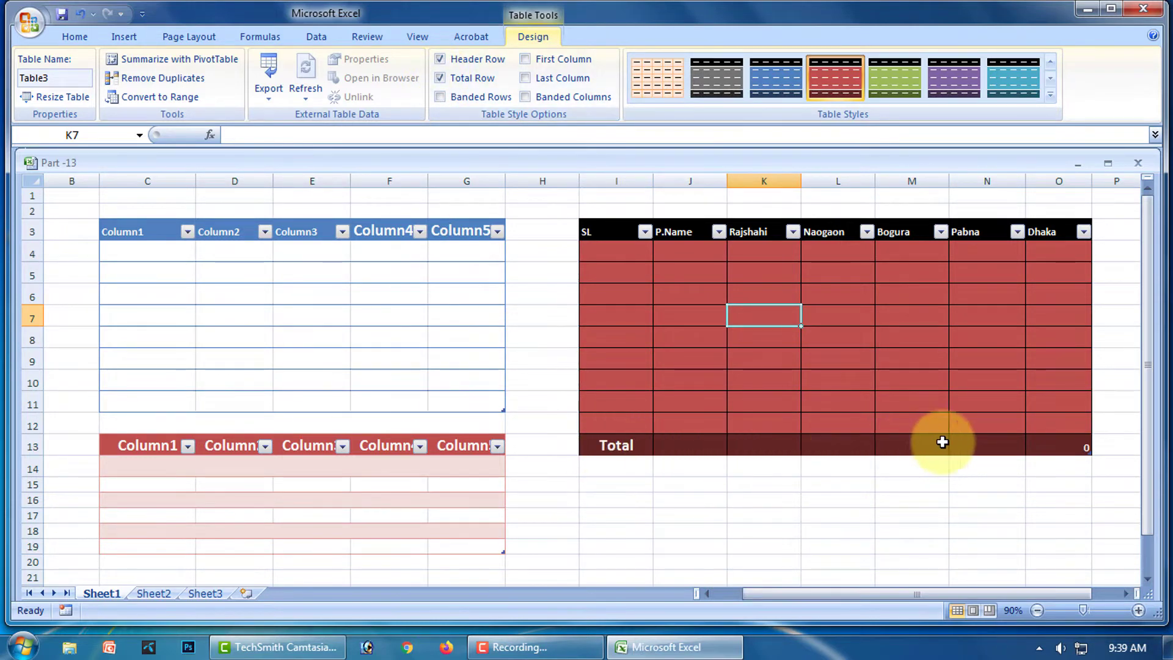
{"action": "left_click_drag", "start_coordinate": [835, 595], "coordinate": [864, 597]}
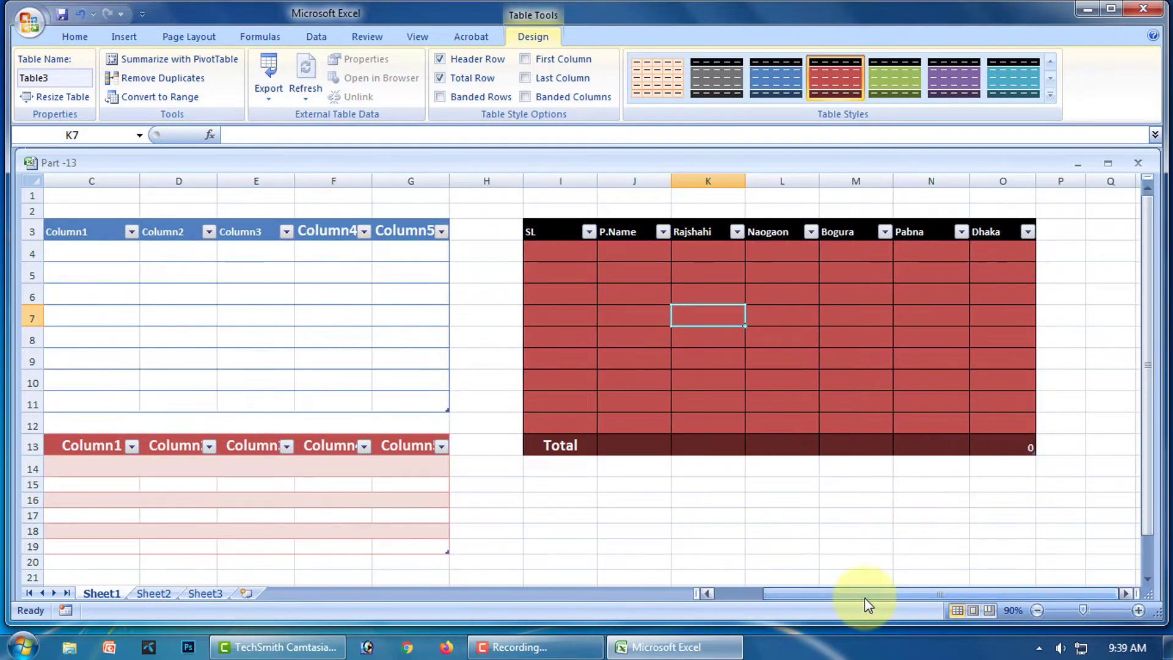
Switch the First Column and Last Column emphasis of the dark red table on, separately and together, and back off.
{"action": "left_click", "coordinate": [730, 359]}
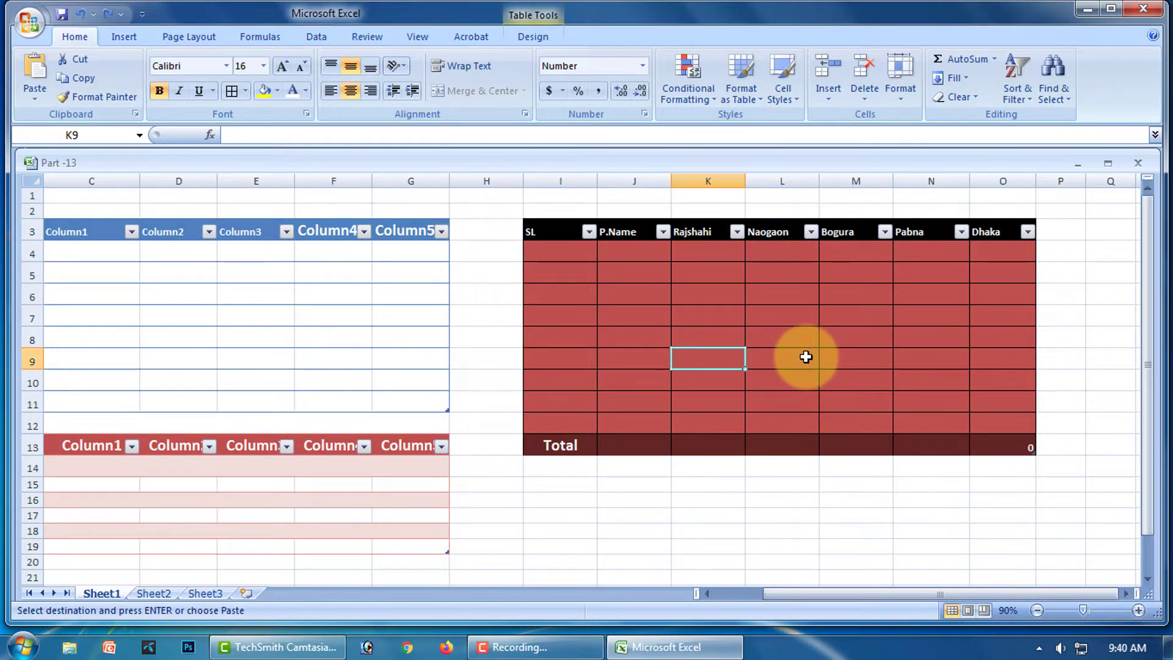
{"action": "left_click", "coordinate": [541, 41]}
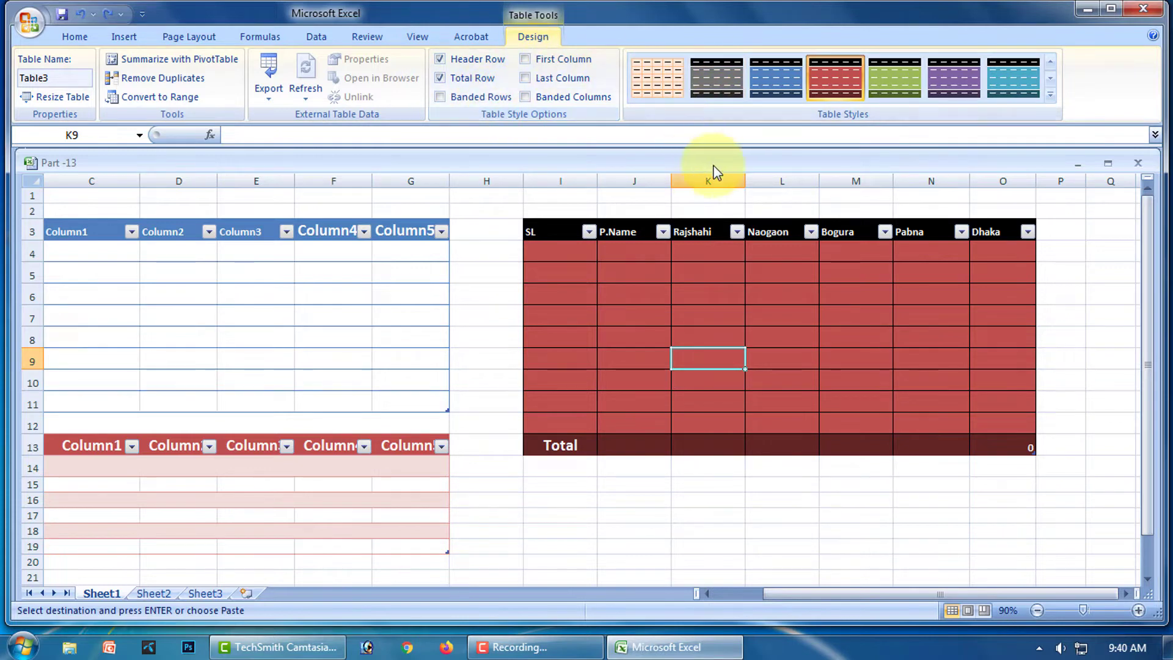
{"action": "left_click", "coordinate": [525, 59]}
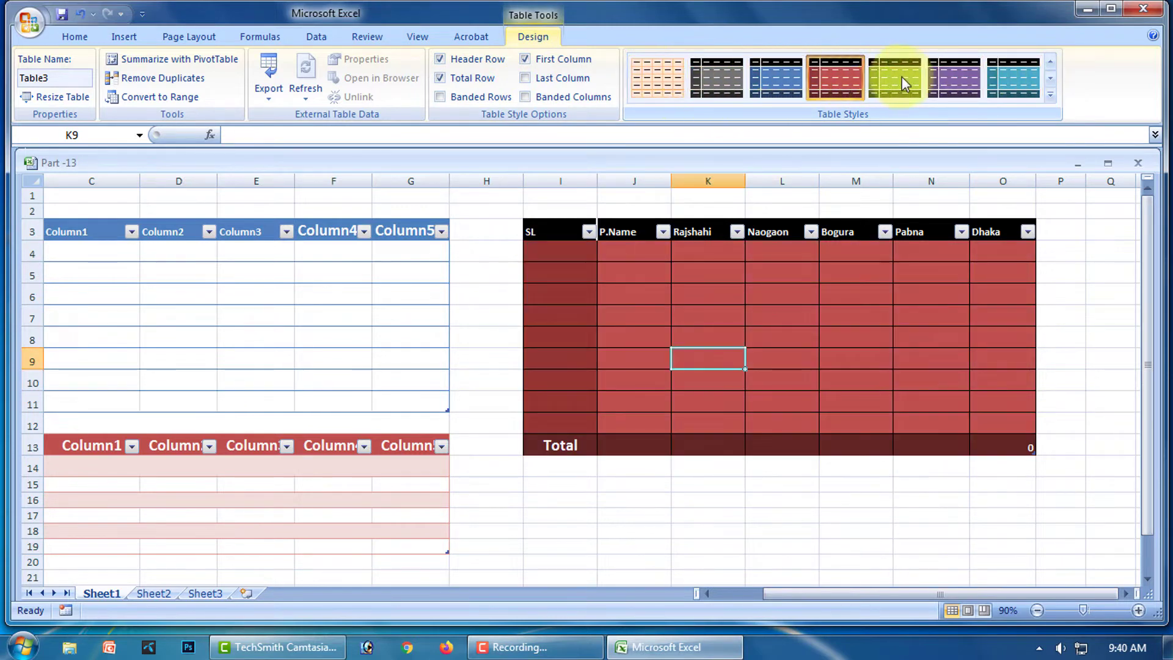
{"action": "left_click", "coordinate": [525, 60]}
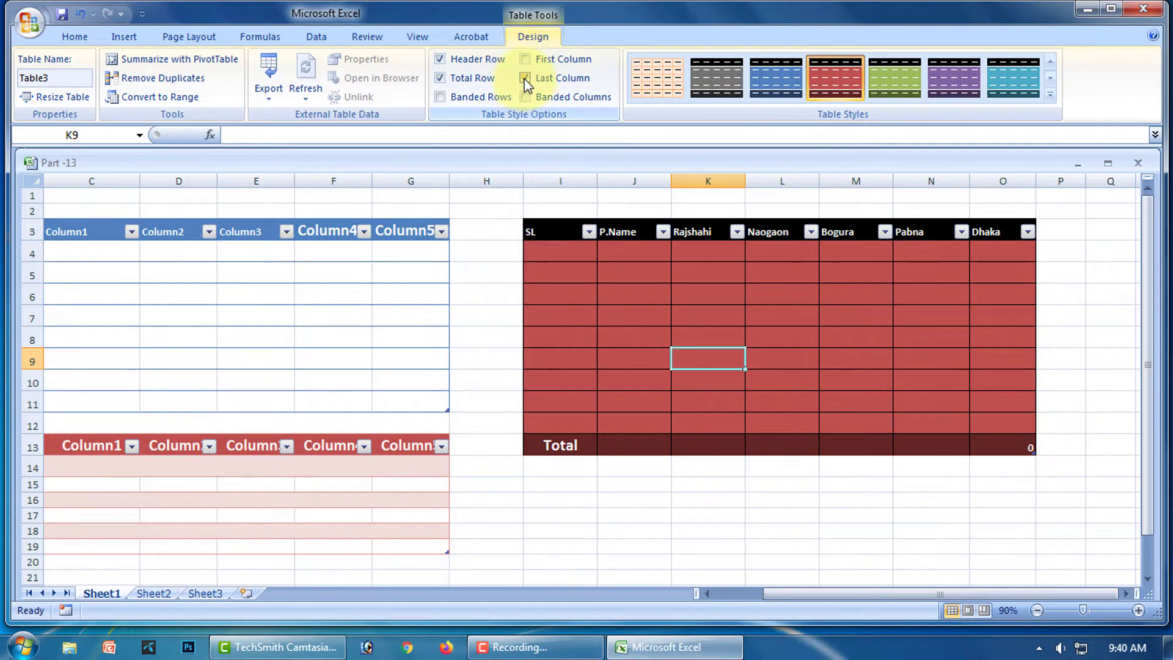
{"action": "left_click", "coordinate": [525, 78]}
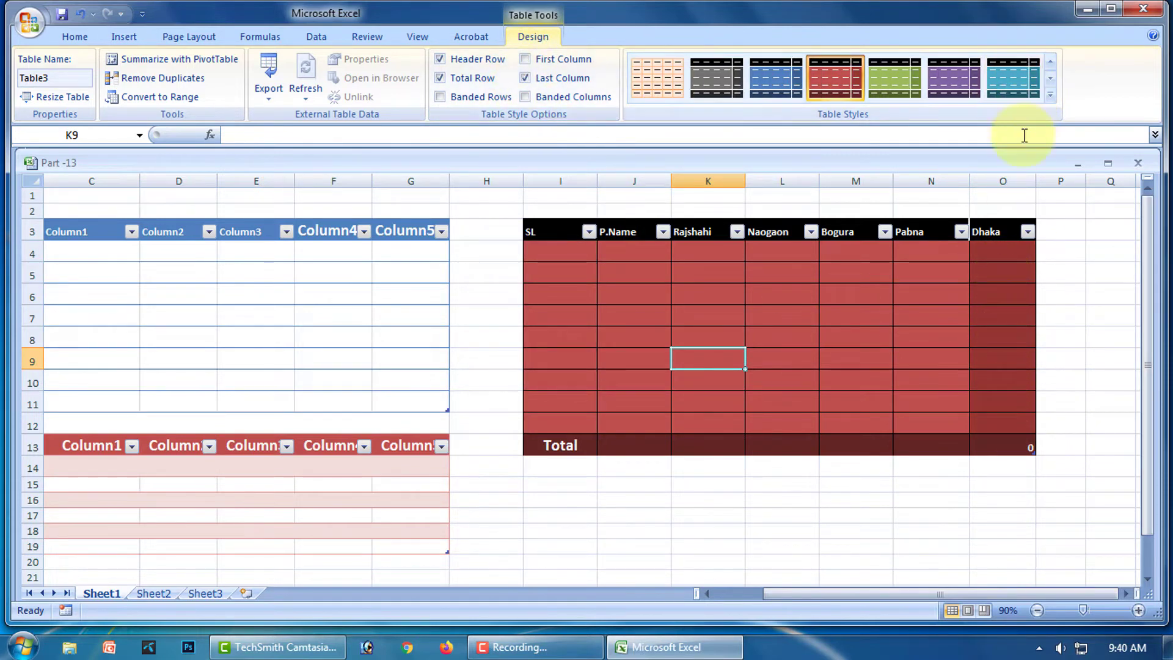
{"action": "left_click", "coordinate": [525, 59]}
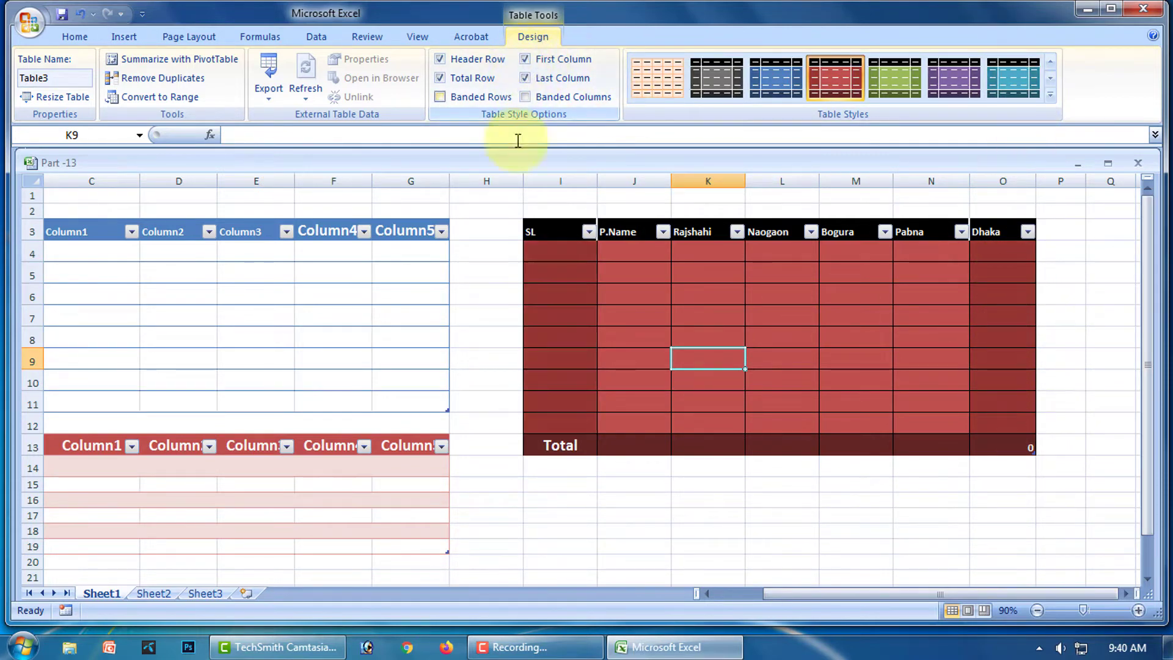
{"action": "left_click", "coordinate": [525, 59]}
{"action": "left_click", "coordinate": [525, 78]}
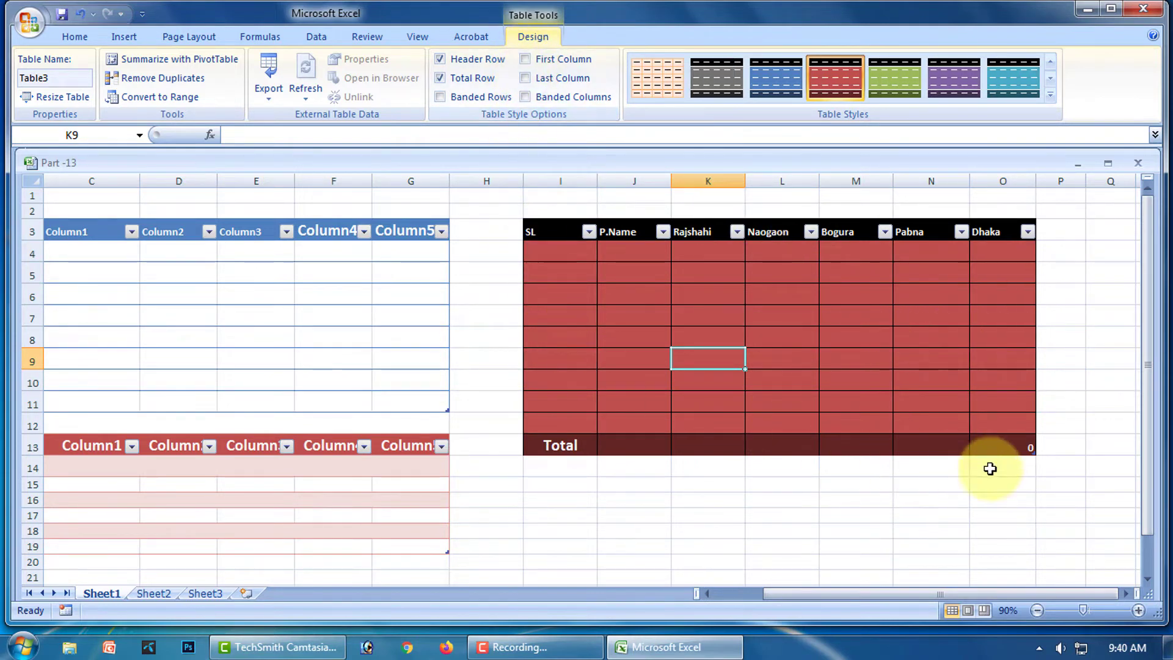
{"action": "left_click", "coordinate": [888, 527]}
Switch banded rows on and back off for the dark red table.
{"action": "left_click", "coordinate": [753, 374]}
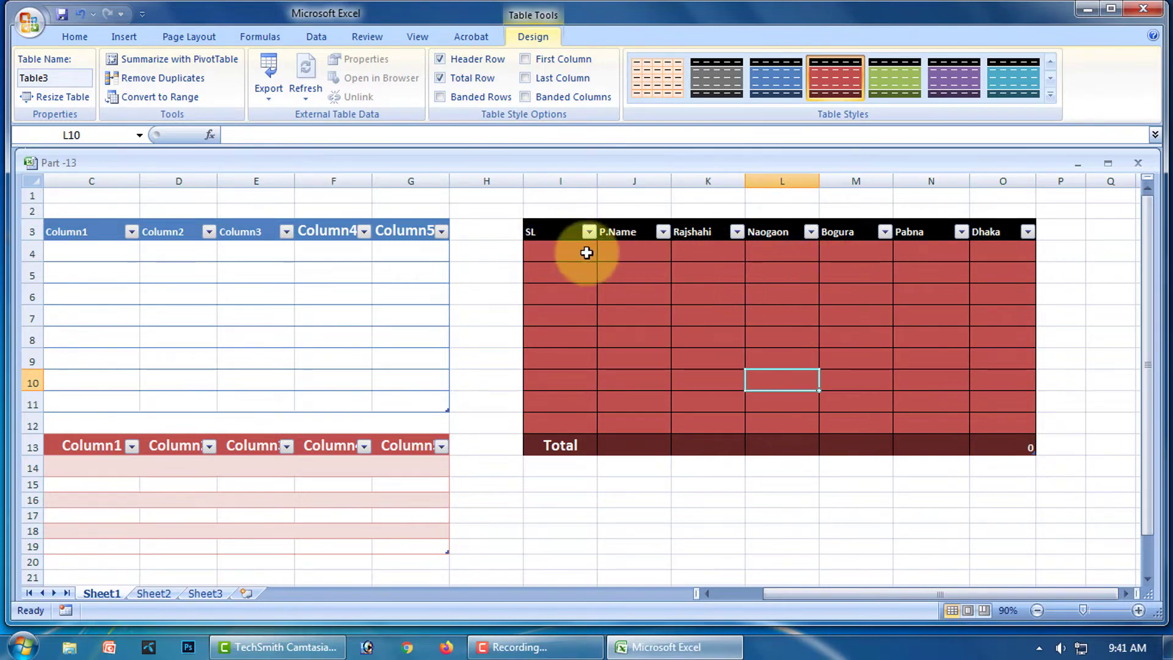
{"action": "left_click", "coordinate": [440, 97]}
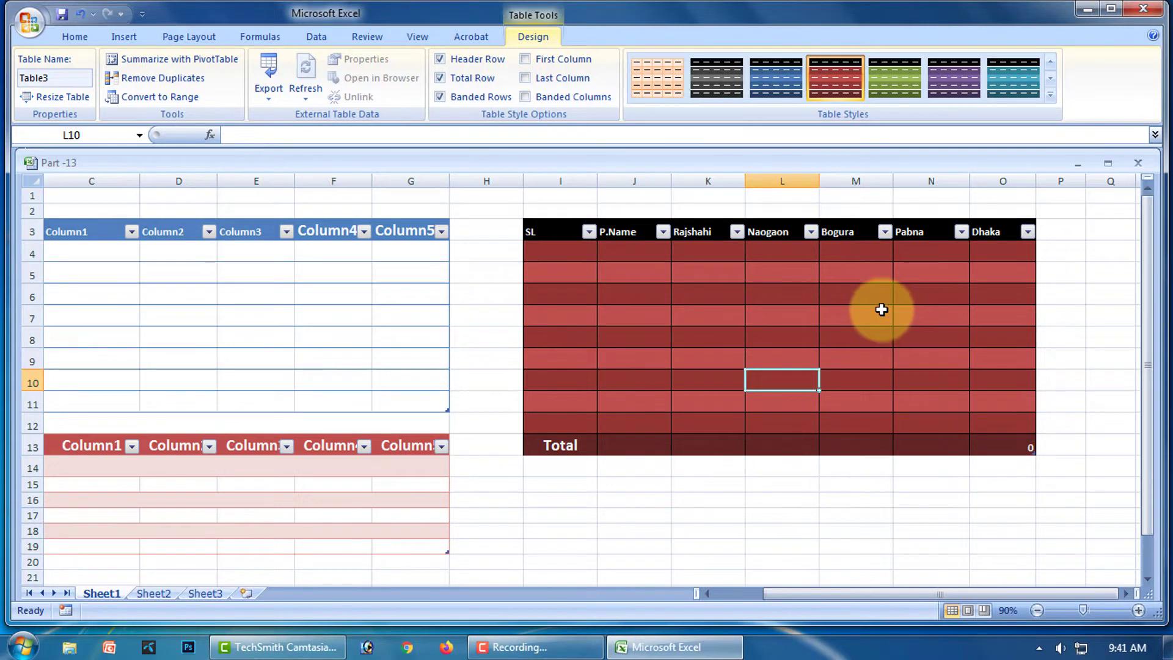
{"action": "left_click", "coordinate": [440, 96]}
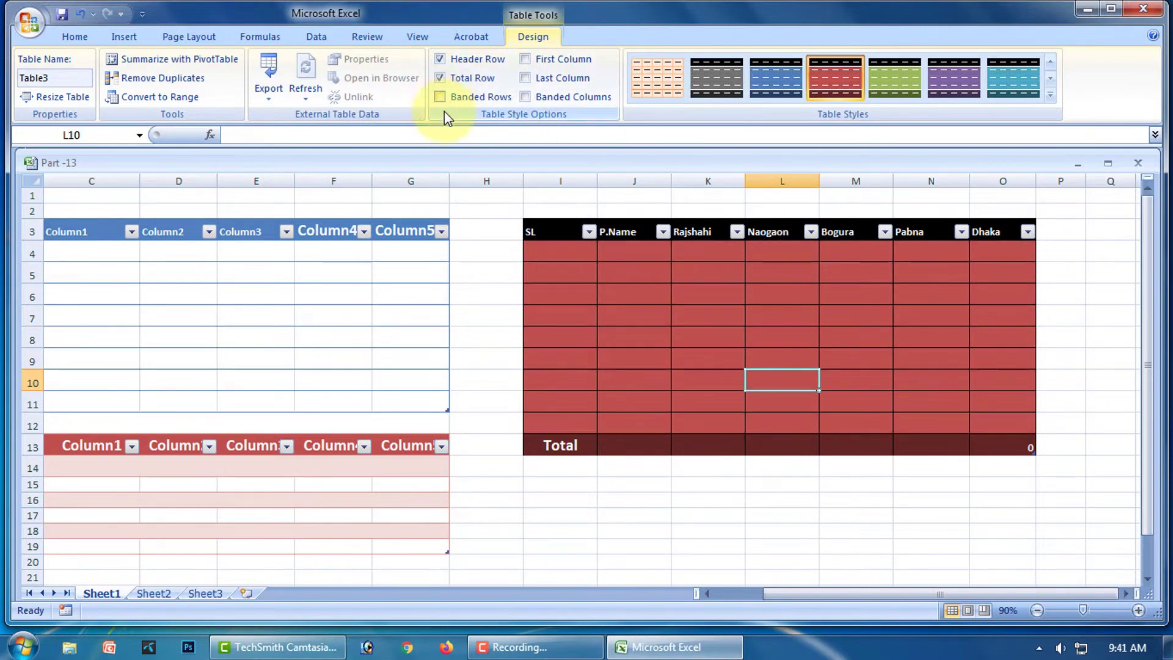
Try banded columns alone and combined with banded rows on the dark red table, and turn both off again.
{"action": "left_click", "coordinate": [524, 97]}
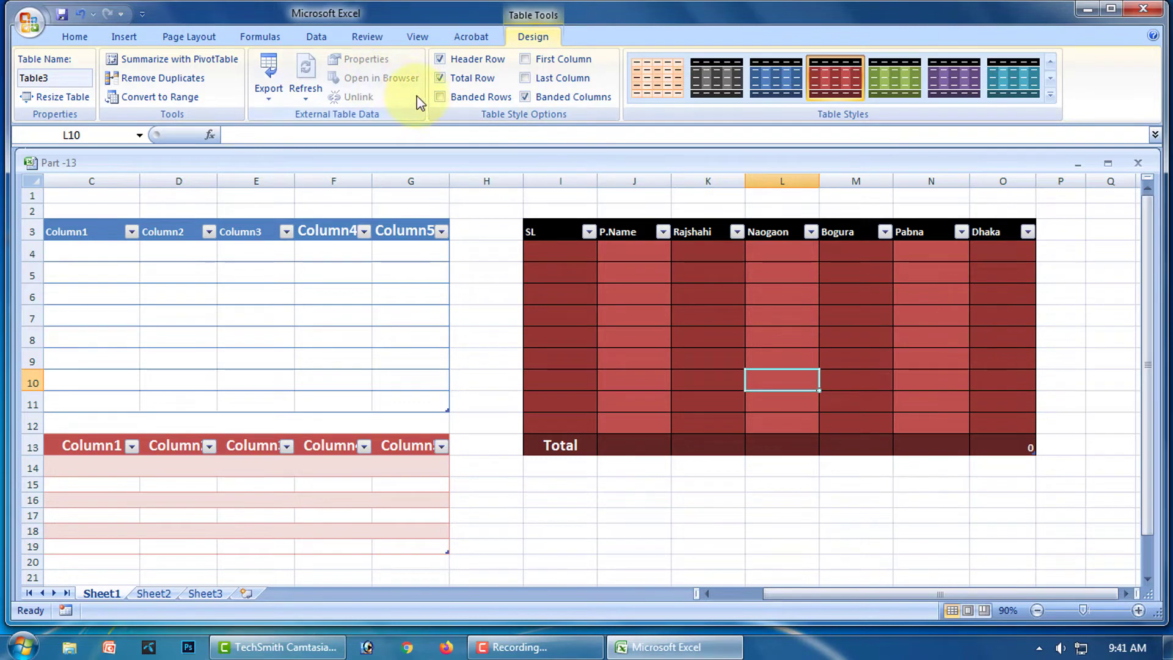
{"action": "left_click", "coordinate": [439, 97]}
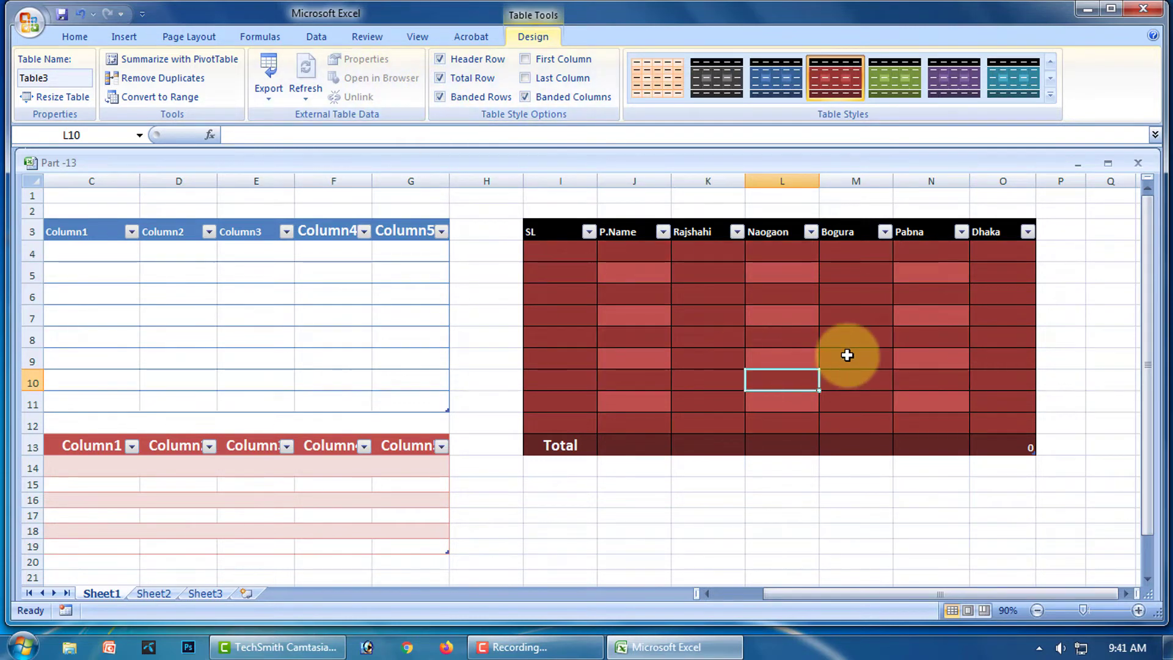
{"action": "left_click", "coordinate": [832, 525]}
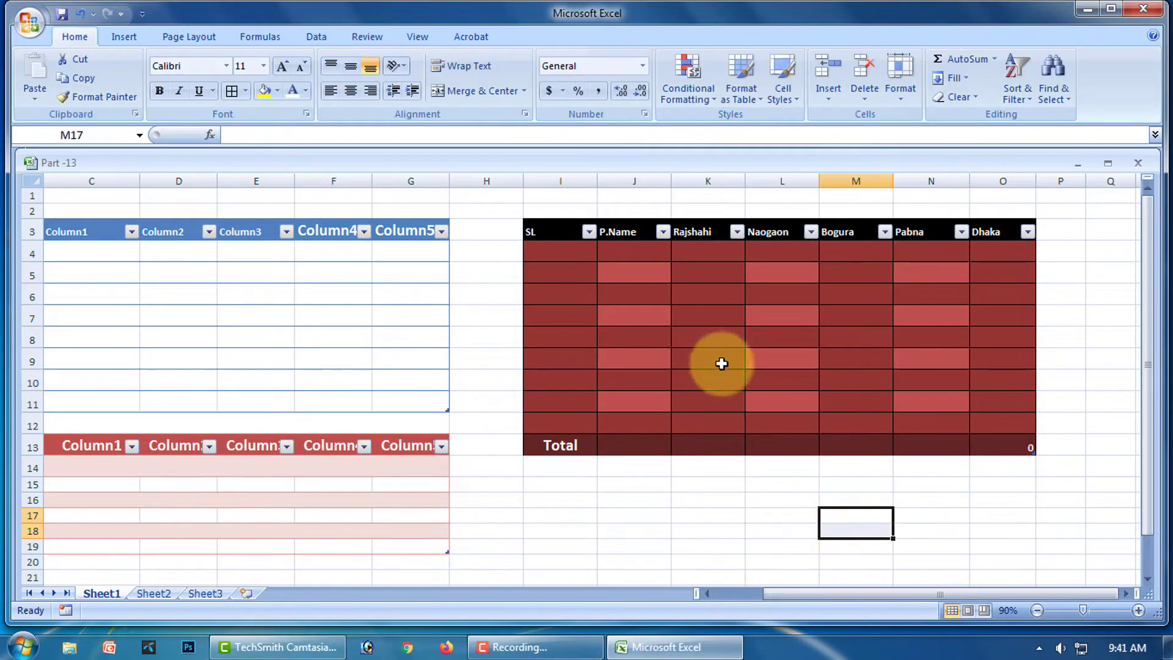
{"action": "left_click", "coordinate": [710, 336]}
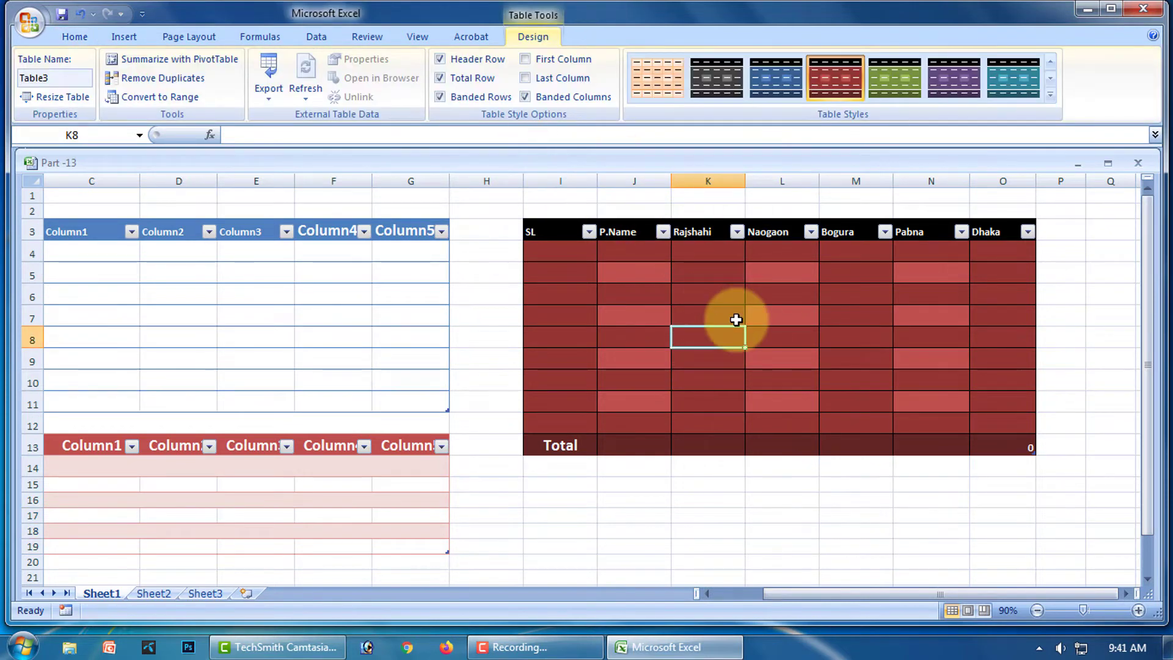
{"action": "left_click", "coordinate": [525, 98]}
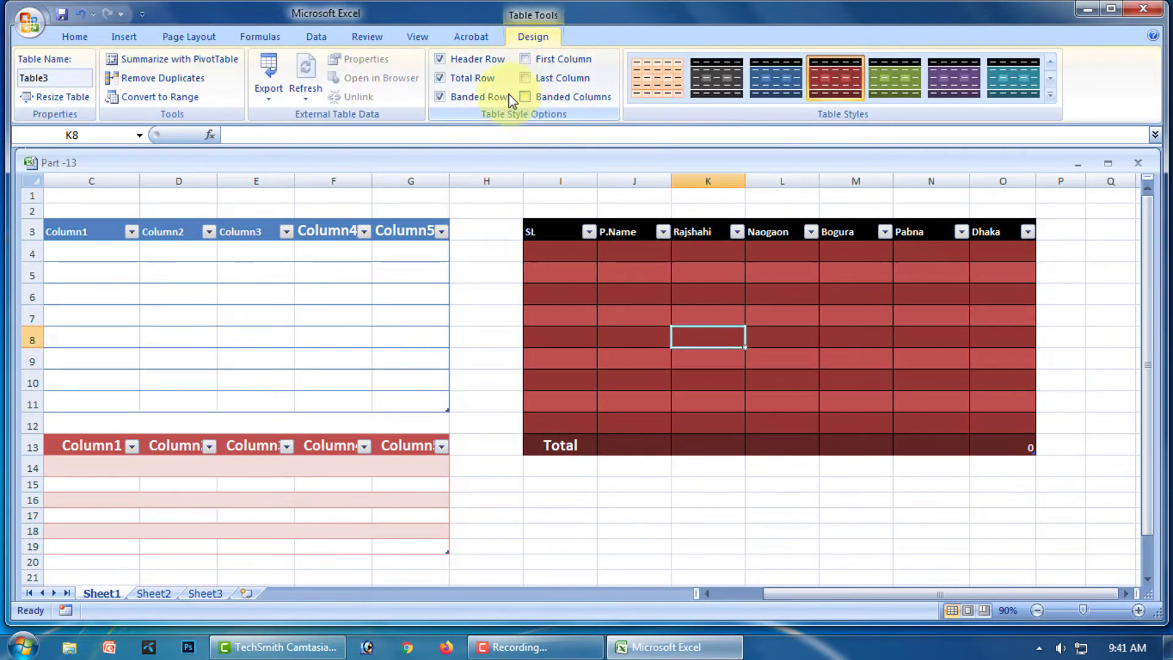
{"action": "left_click", "coordinate": [437, 97]}
{"action": "left_click", "coordinate": [825, 520]}
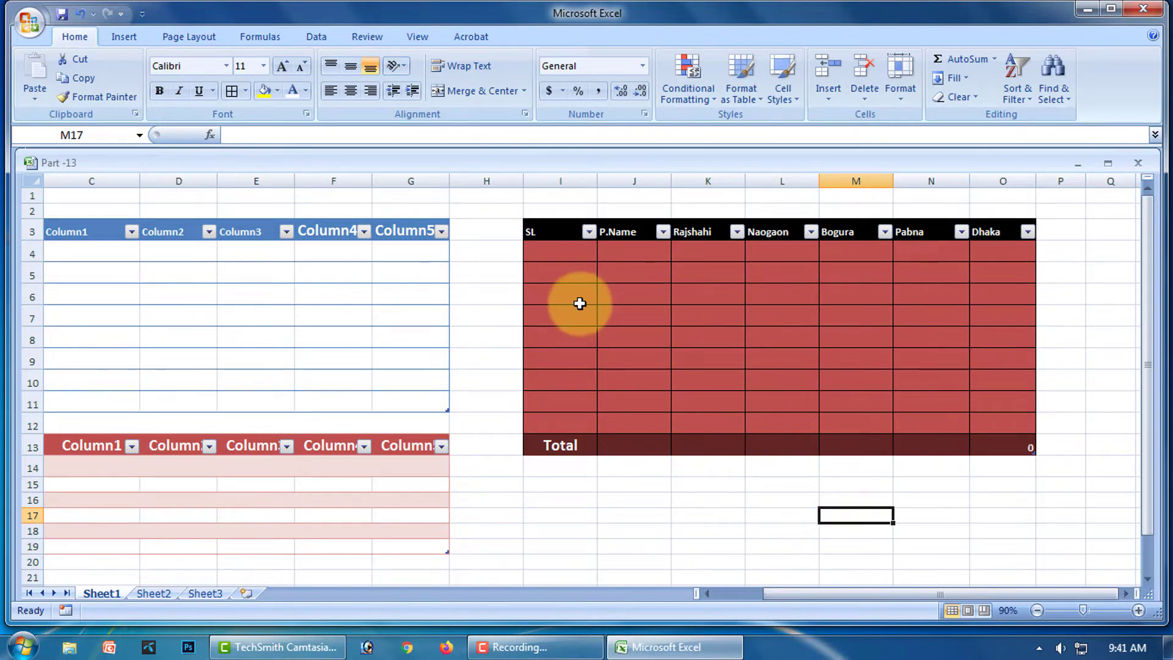
Copy the product data B4:H12 from Sheet2 and paste it into the dark red table on Sheet1, starting at I4.
{"action": "left_click", "coordinate": [154, 593]}
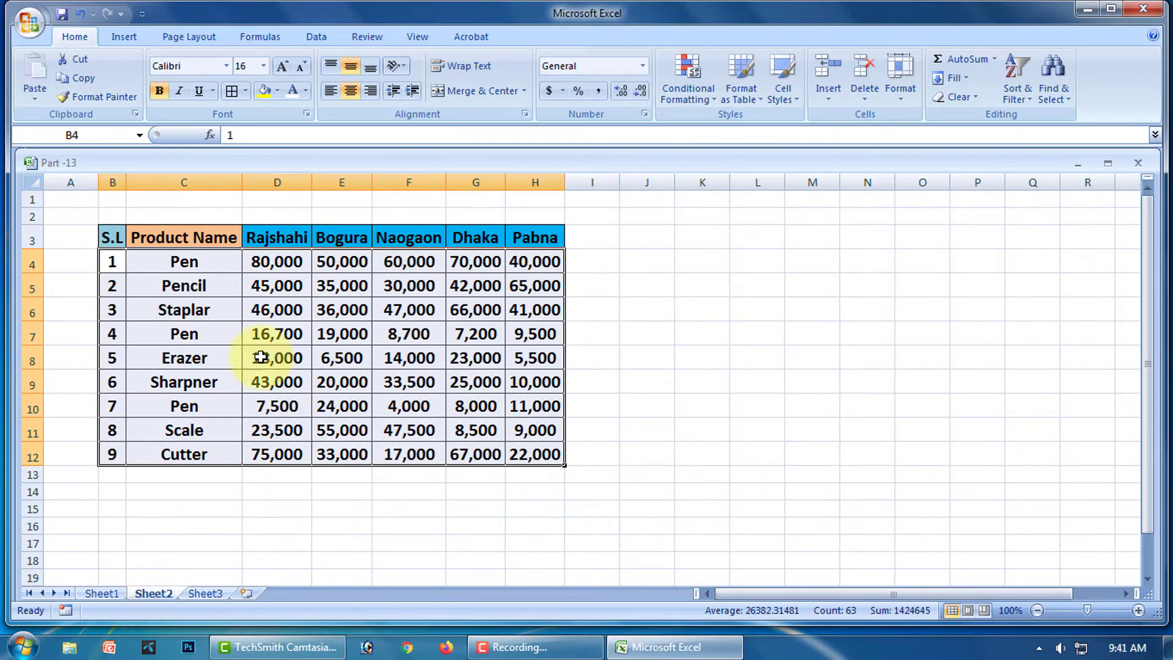
{"action": "left_click_drag", "start_coordinate": [114, 261], "coordinate": [536, 451]}
{"action": "right_click", "coordinate": [299, 289]}
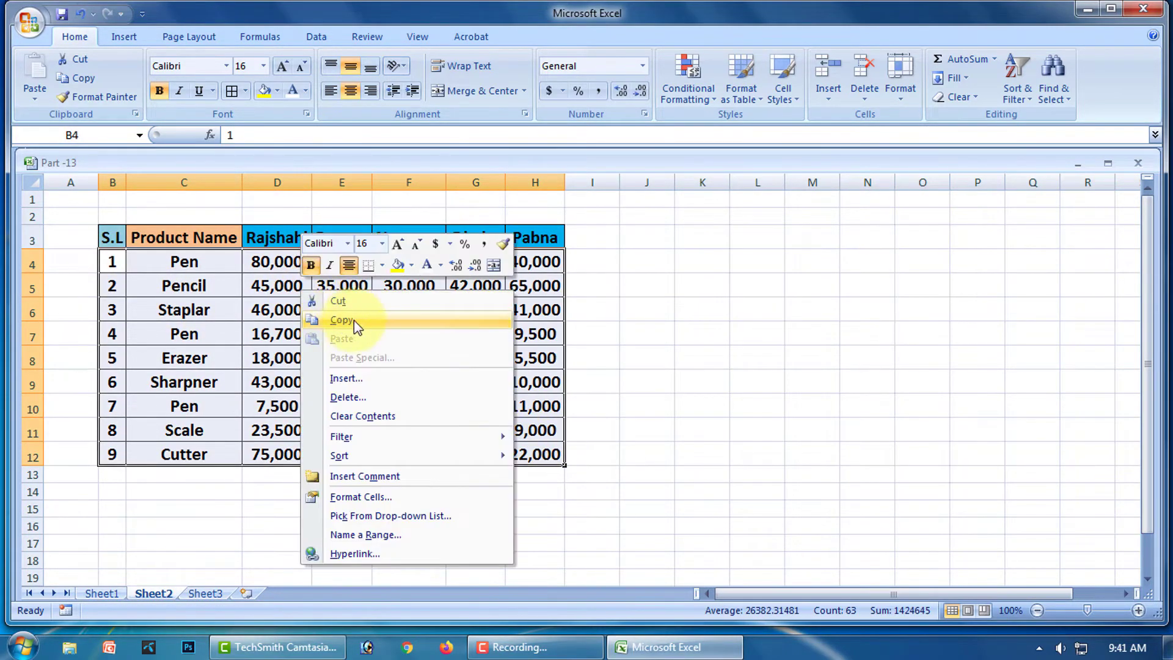
{"action": "left_click", "coordinate": [356, 328]}
{"action": "left_click", "coordinate": [108, 594]}
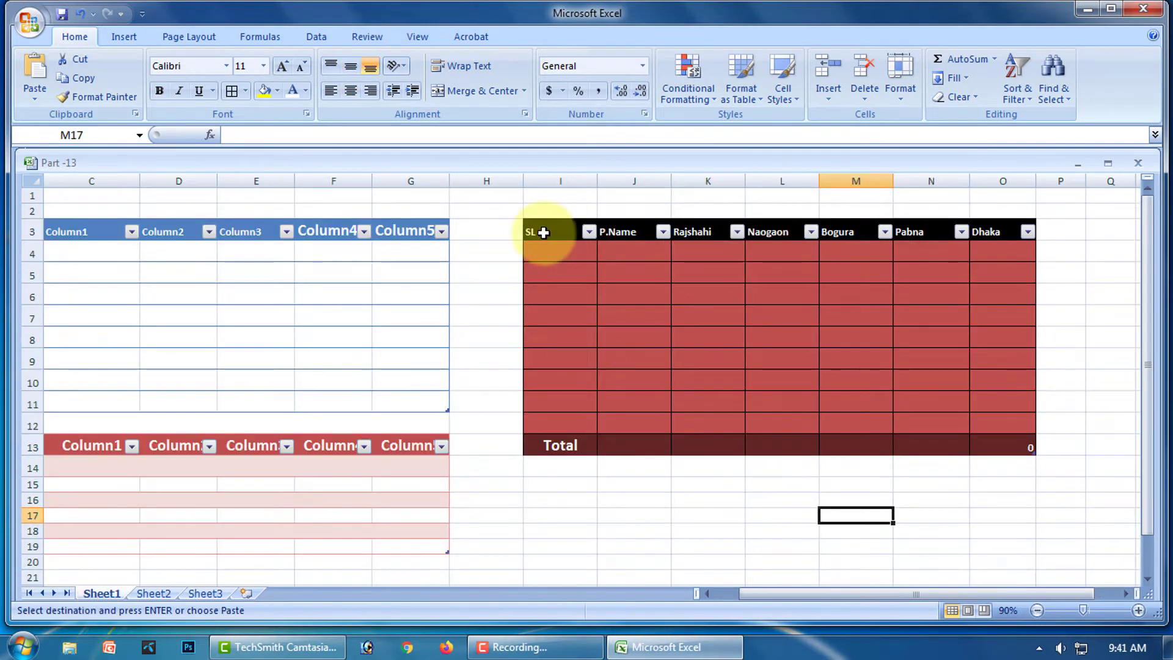
{"action": "left_click", "coordinate": [563, 250]}
{"action": "right_click", "coordinate": [563, 250]}
{"action": "left_click", "coordinate": [607, 299]}
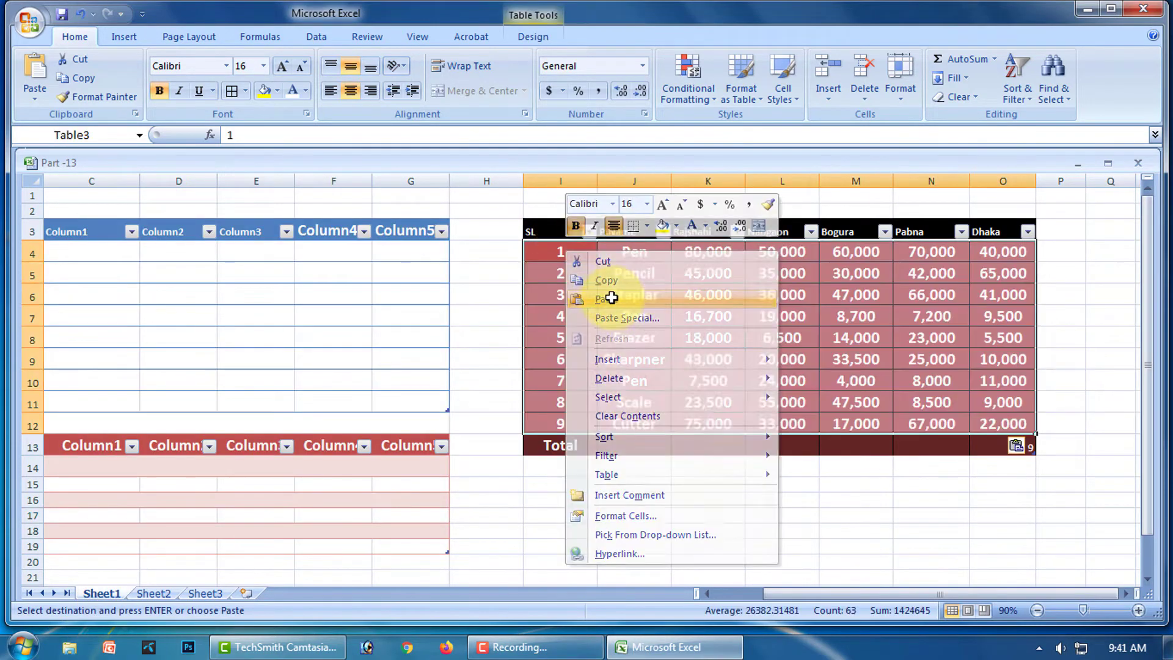
{"action": "left_click", "coordinate": [874, 530]}
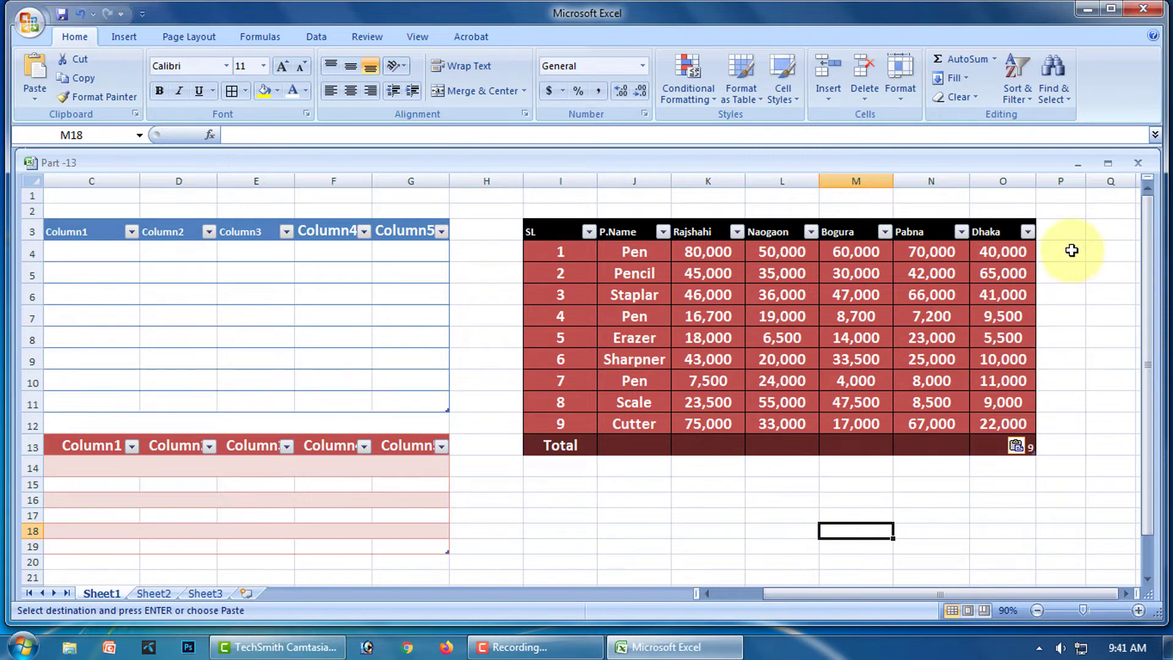
Insert a table column to the right of the Dhaka column and name its header "Total".
{"action": "left_click", "coordinate": [999, 232]}
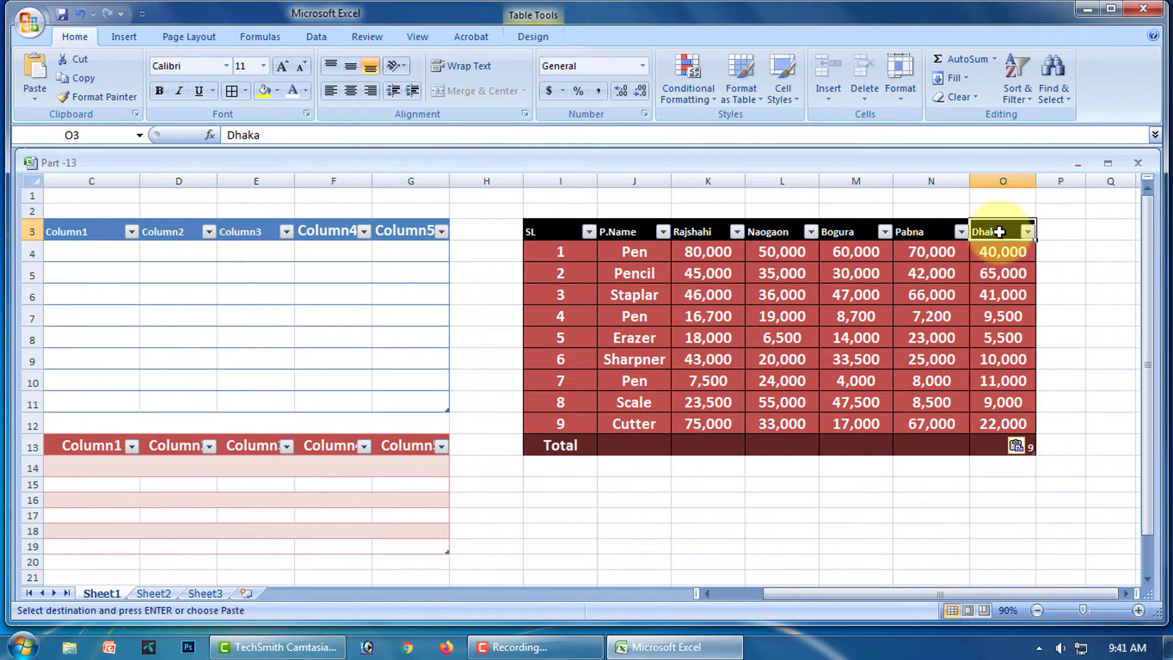
{"action": "right_click", "coordinate": [999, 232]}
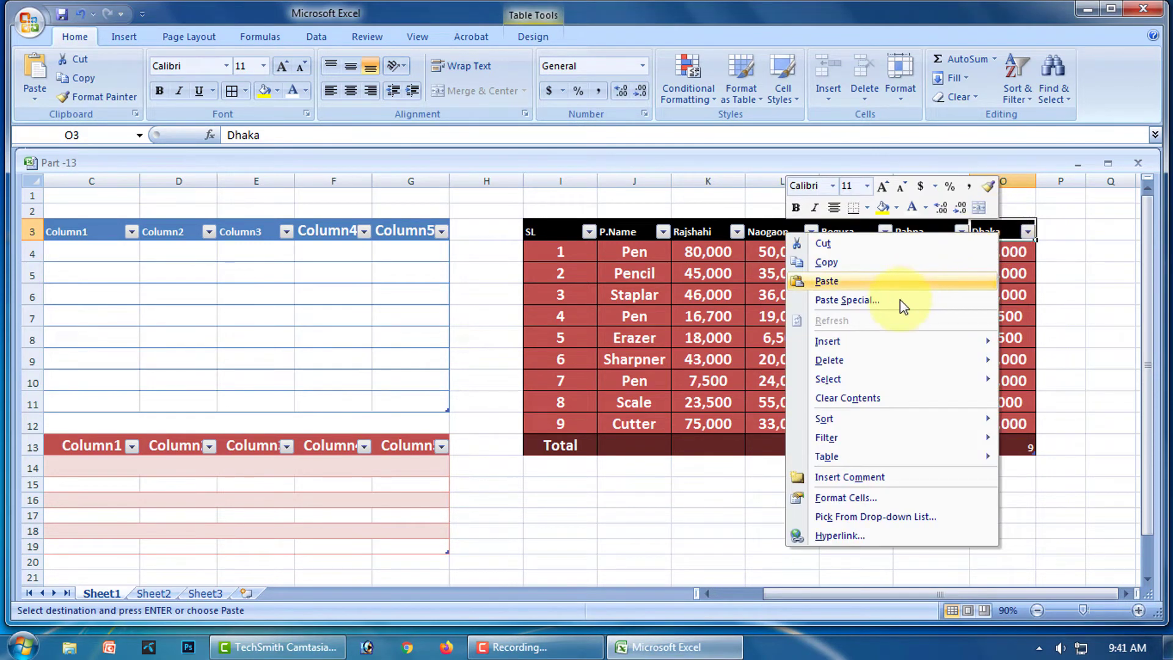
{"action": "mouse_move", "coordinate": [847, 338]}
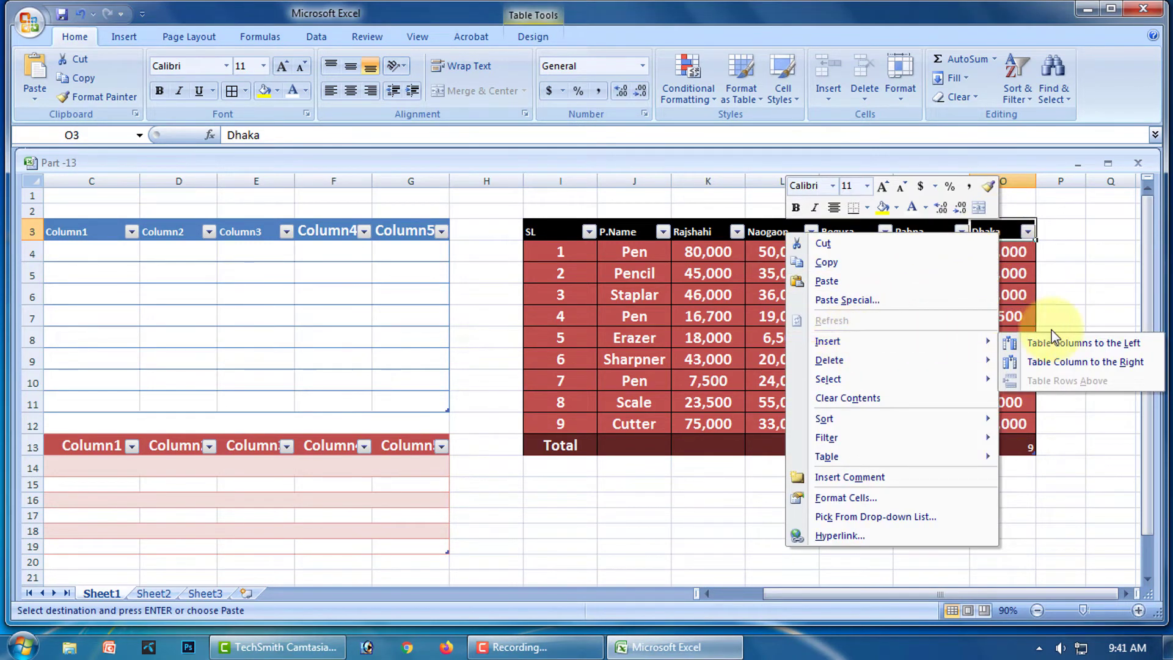
{"action": "left_click", "coordinate": [1102, 362]}
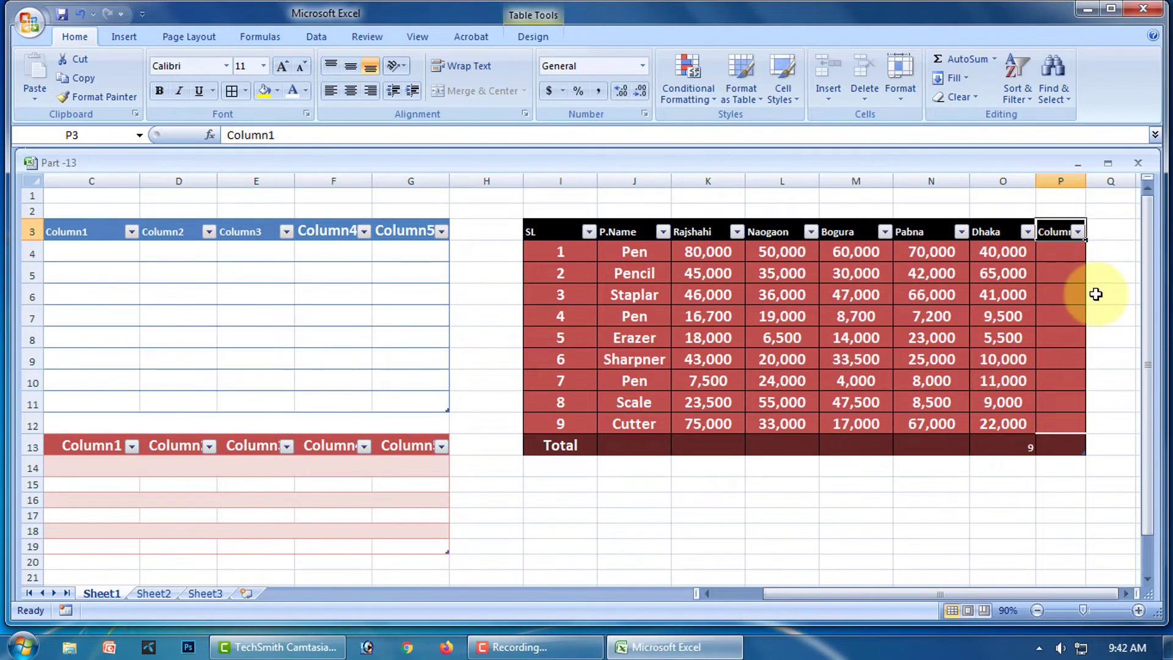
{"action": "type", "text": "Total"}
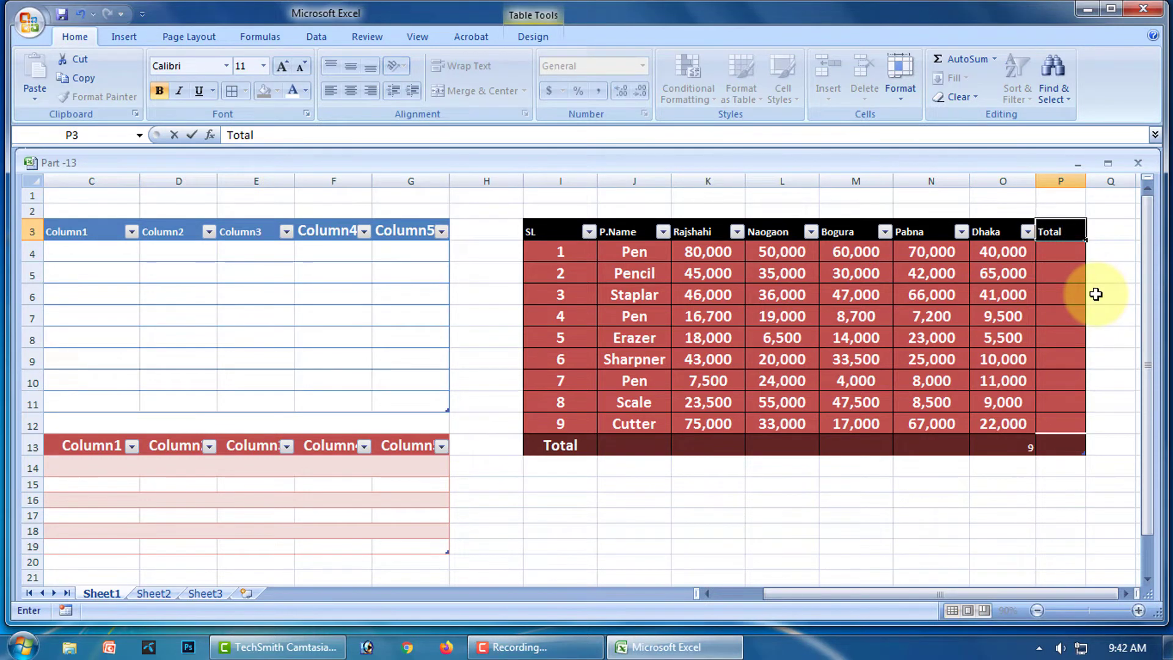
{"action": "left_click", "coordinate": [1072, 498]}
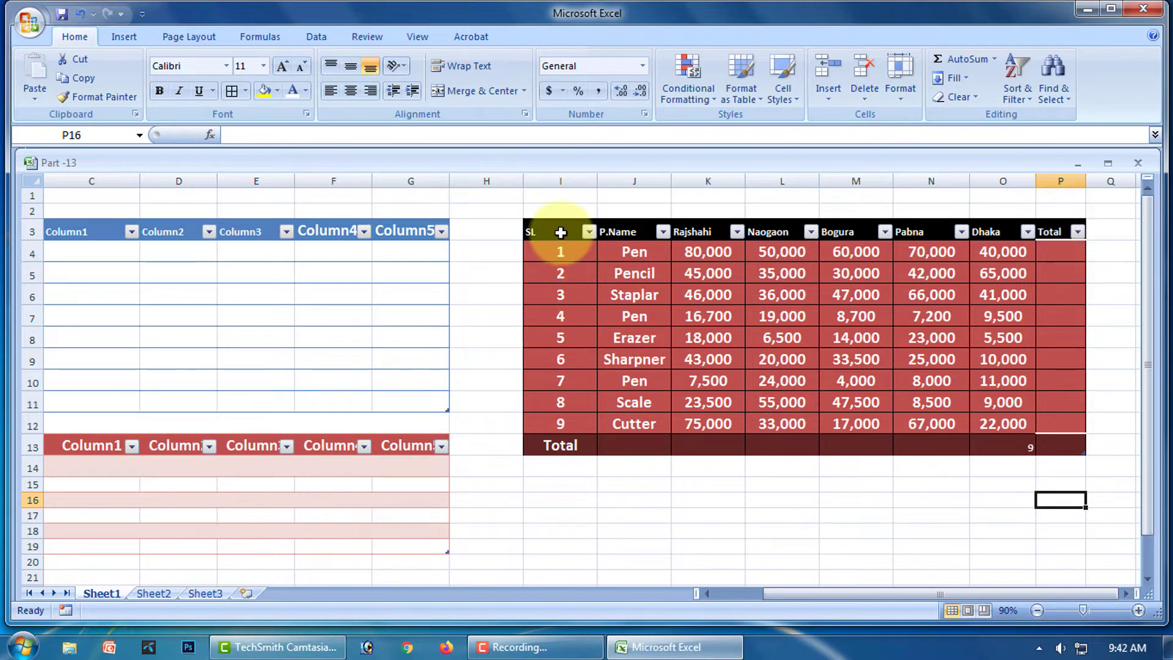
Insert a table column to the left of the SL column, and delete that new column again.
{"action": "left_click", "coordinate": [561, 232]}
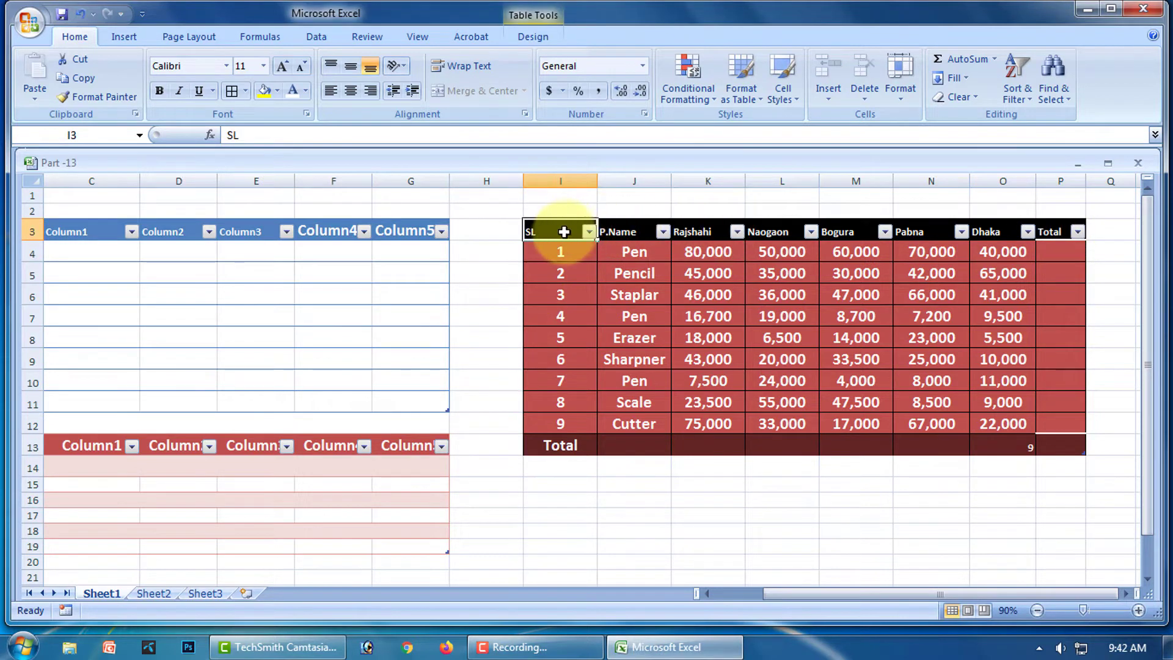
{"action": "right_click", "coordinate": [563, 233]}
{"action": "mouse_move", "coordinate": [617, 347]}
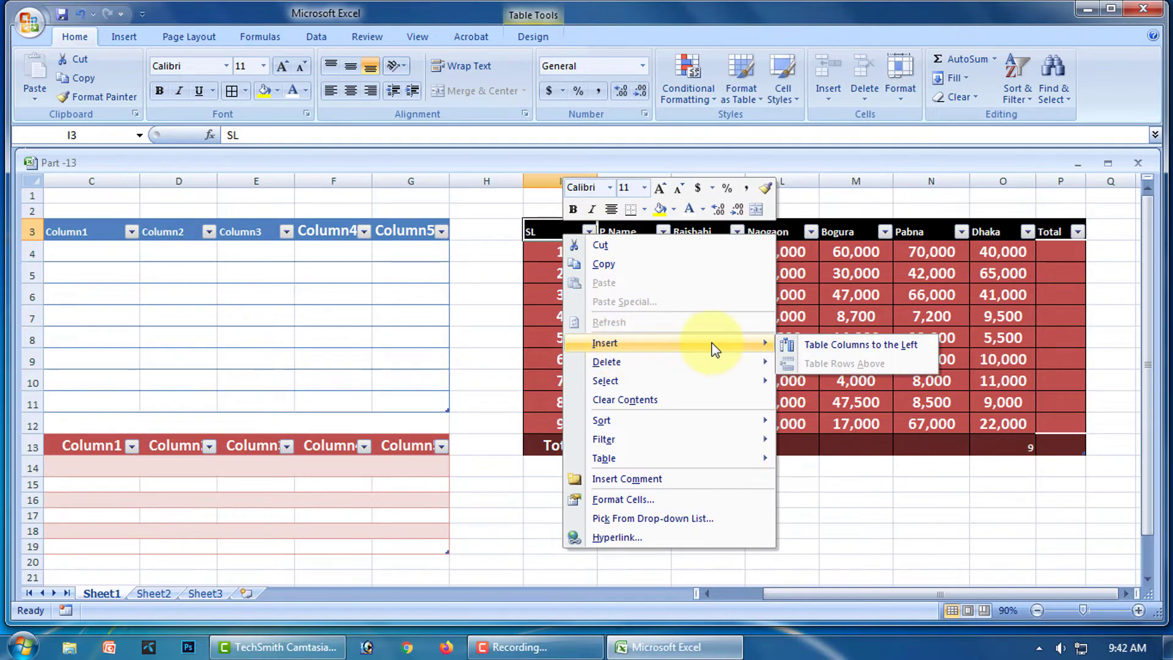
{"action": "left_click", "coordinate": [875, 346]}
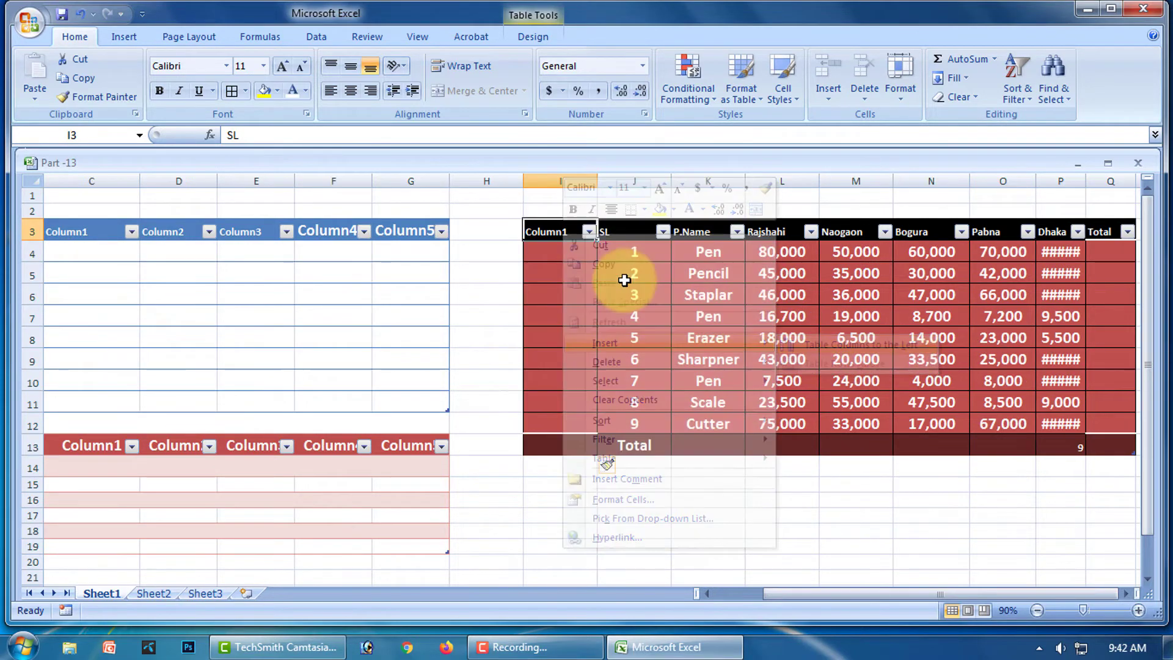
{"action": "right_click", "coordinate": [551, 233]}
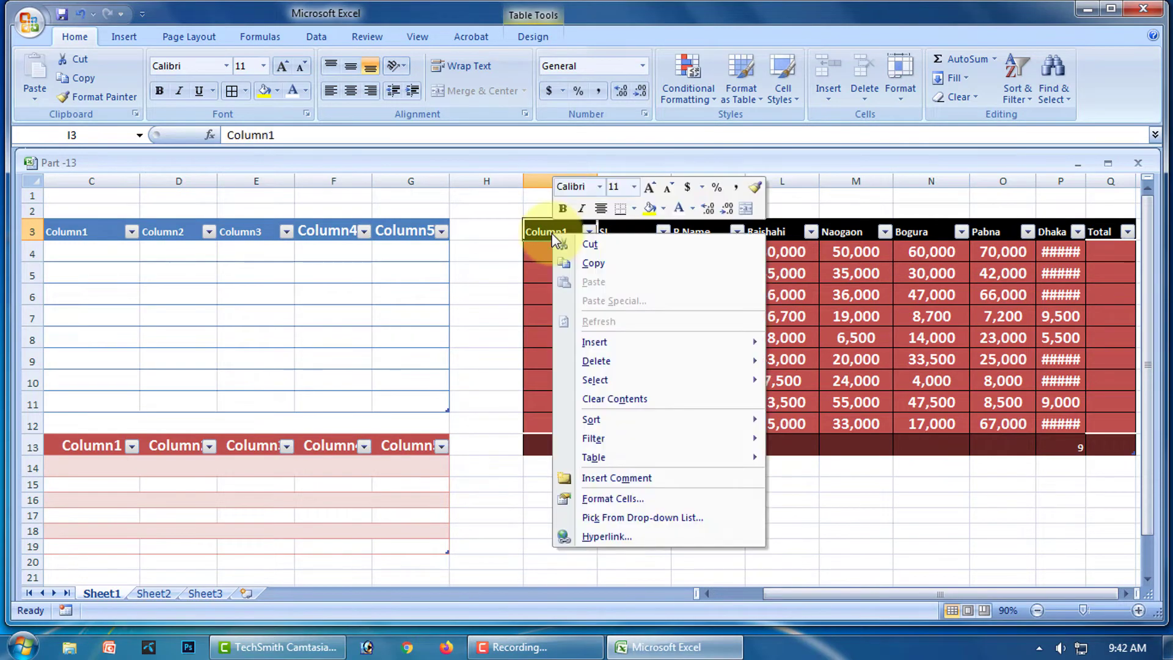
{"action": "mouse_move", "coordinate": [617, 360]}
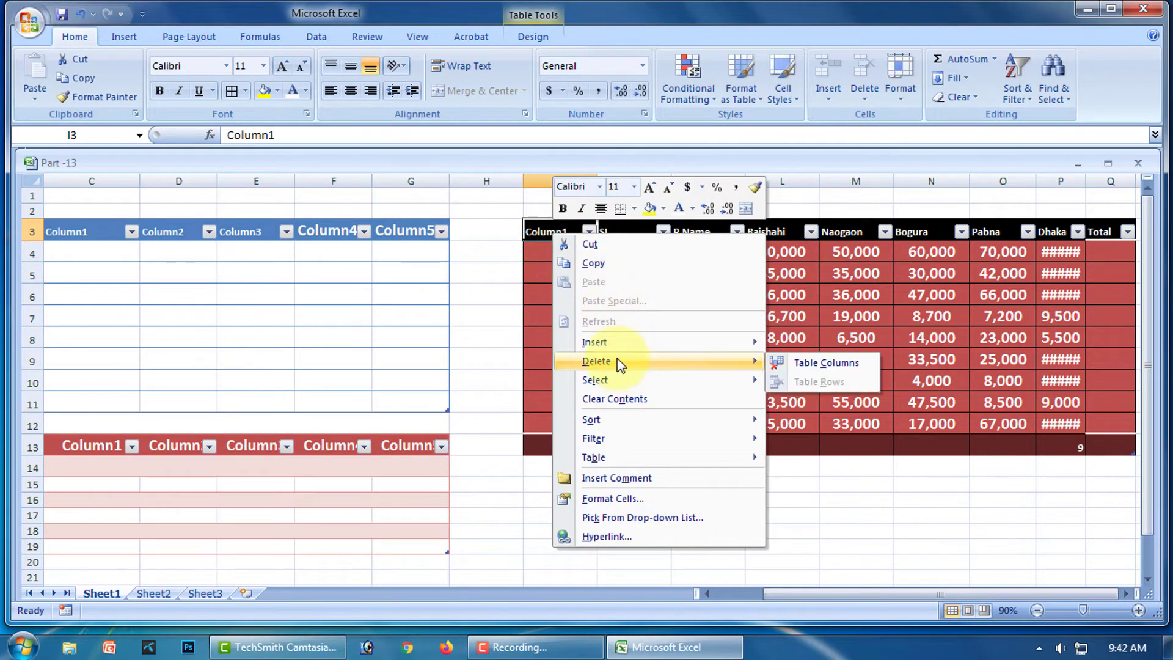
{"action": "left_click", "coordinate": [828, 361]}
{"action": "left_click", "coordinate": [961, 542]}
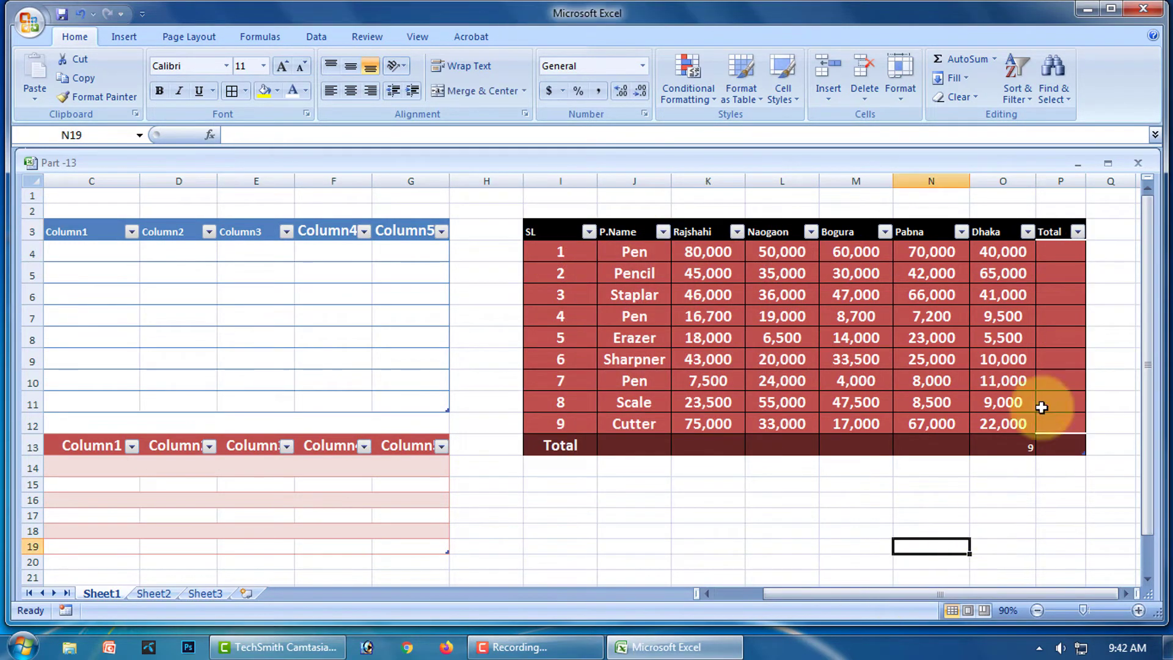
{"action": "left_click", "coordinate": [530, 232]}
{"action": "left_click", "coordinate": [775, 483]}
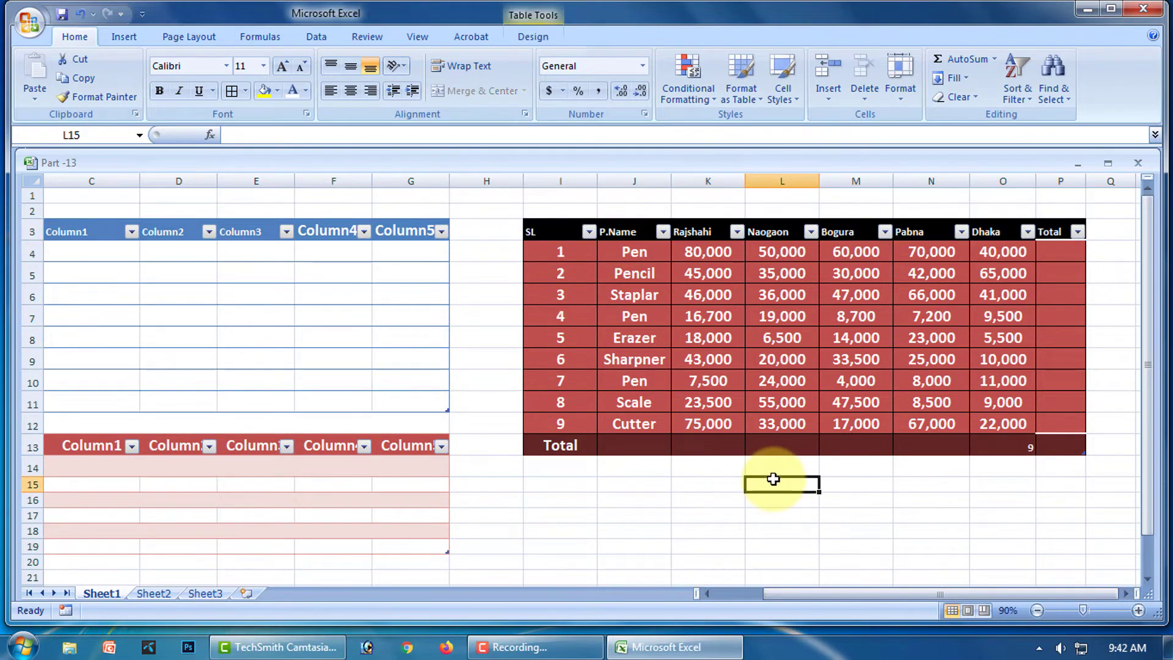
Fill the SL header cell with purple and the P.Name header cell with light blue.
{"action": "left_click", "coordinate": [543, 231]}
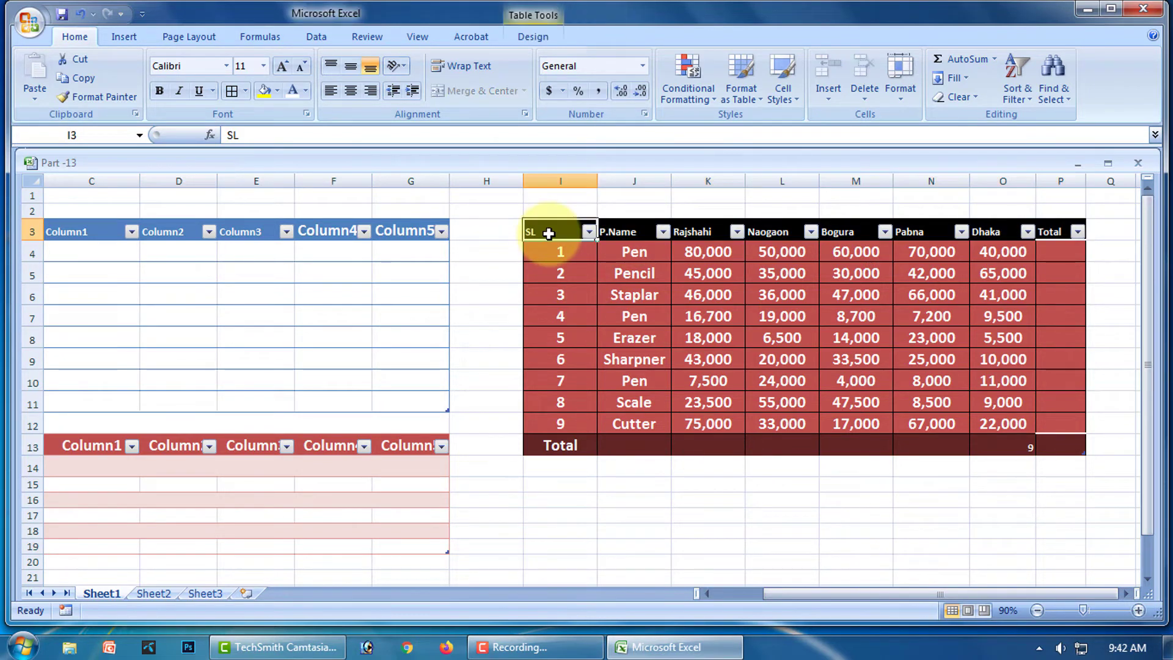
{"action": "left_click", "coordinate": [277, 91]}
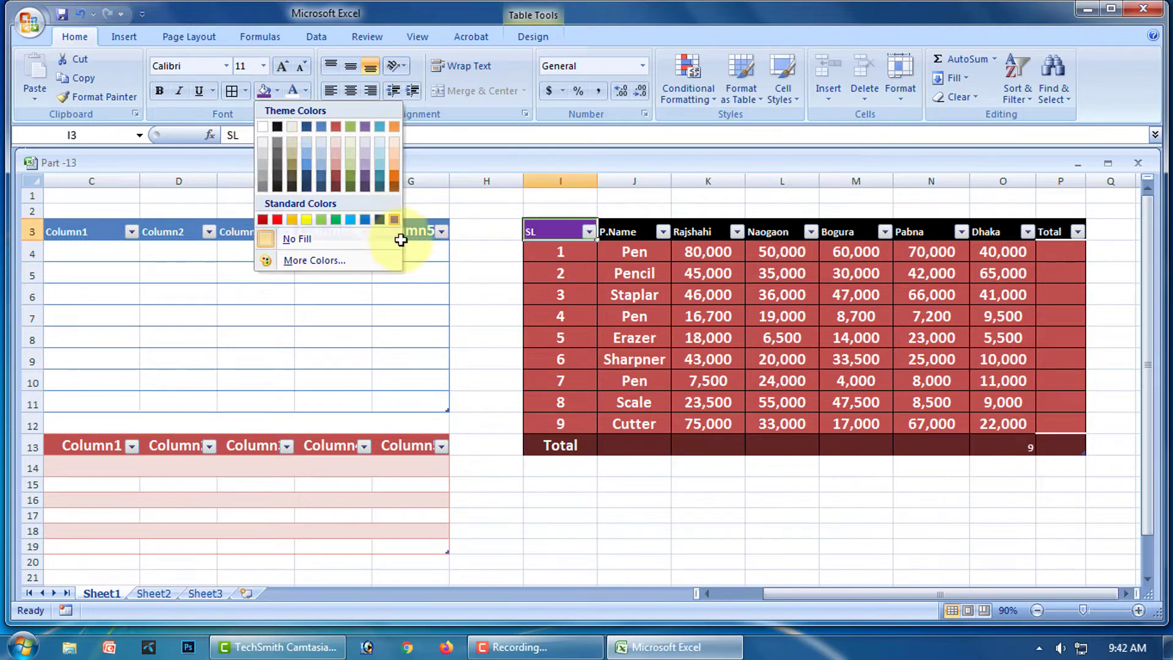
{"action": "left_click", "coordinate": [394, 220]}
{"action": "left_click", "coordinate": [603, 231]}
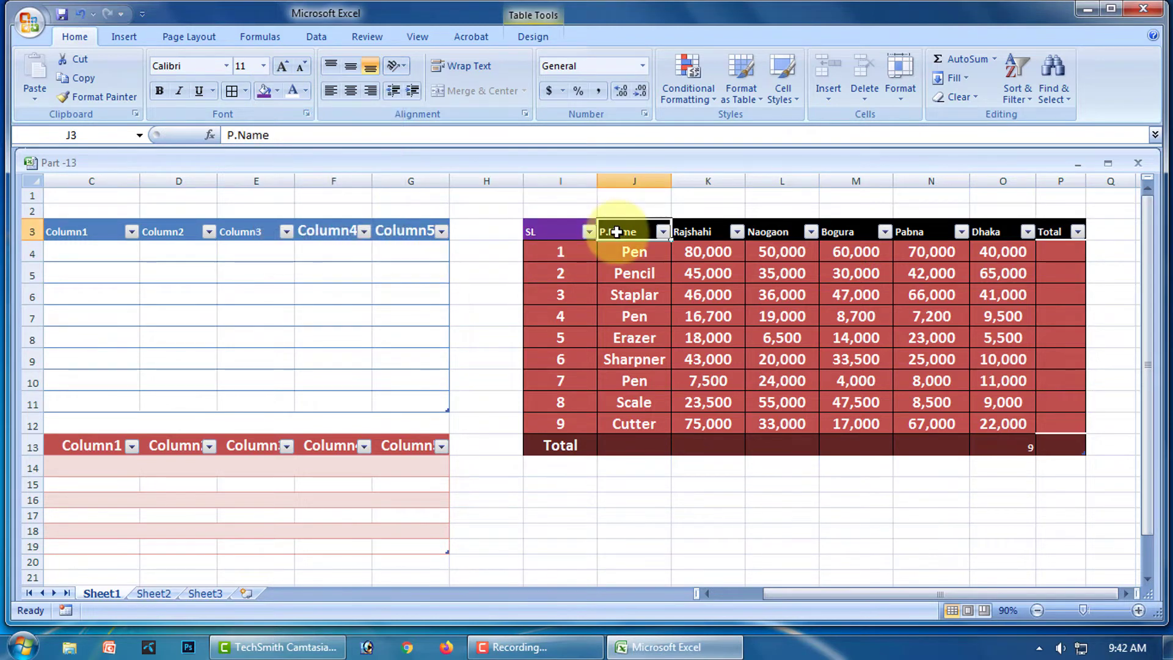
{"action": "left_click", "coordinate": [278, 92]}
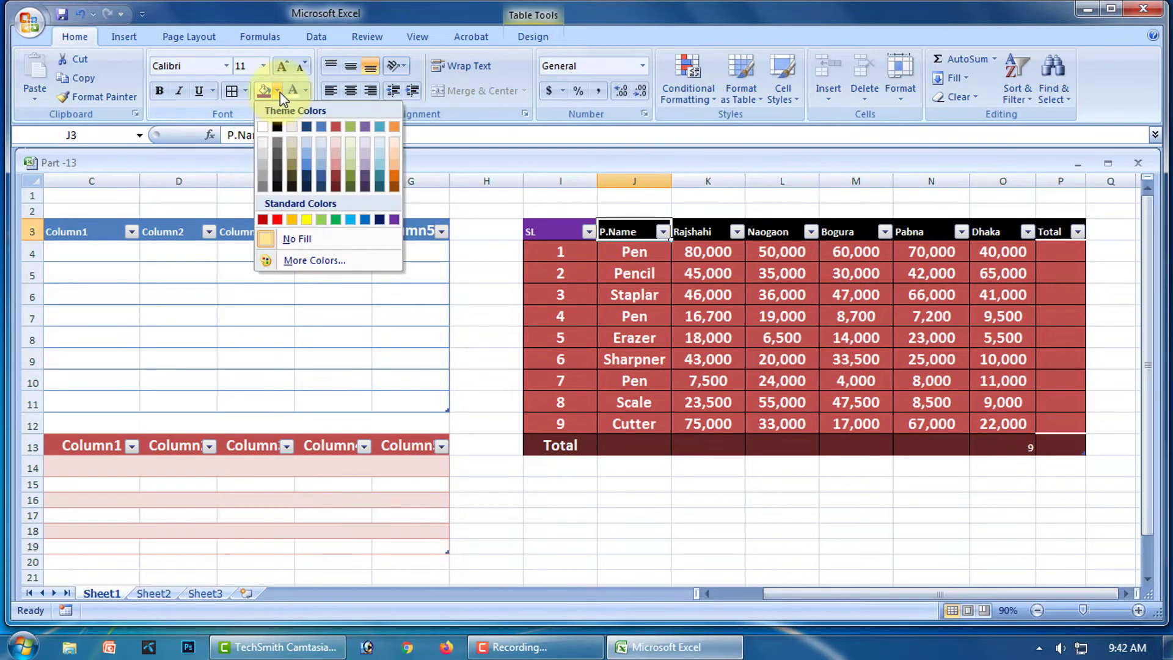
{"action": "left_click", "coordinate": [366, 220]}
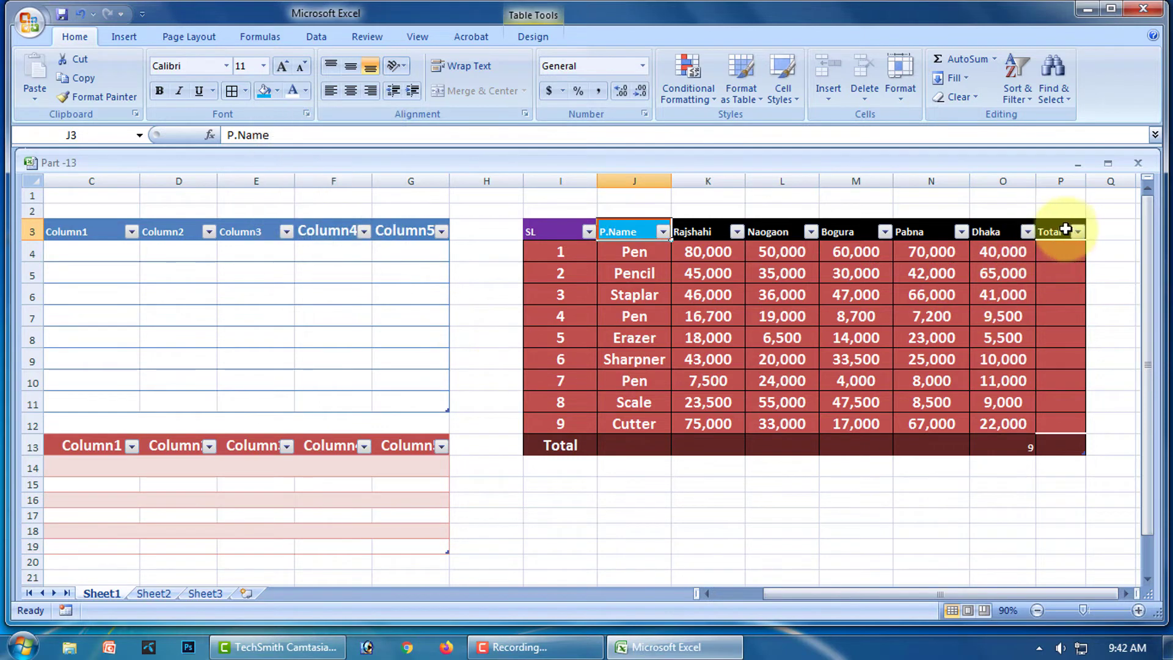
Fill the Total header cell of the dark red table with green.
{"action": "left_click", "coordinate": [1066, 230]}
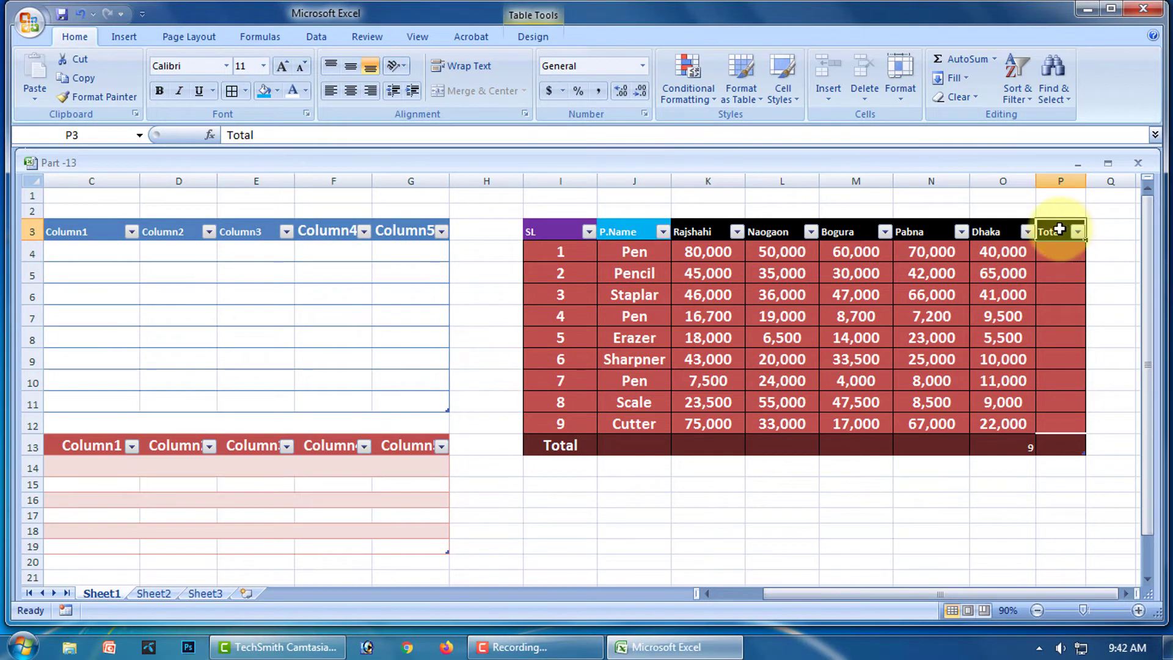
{"action": "left_click", "coordinate": [277, 92]}
{"action": "left_click", "coordinate": [332, 219]}
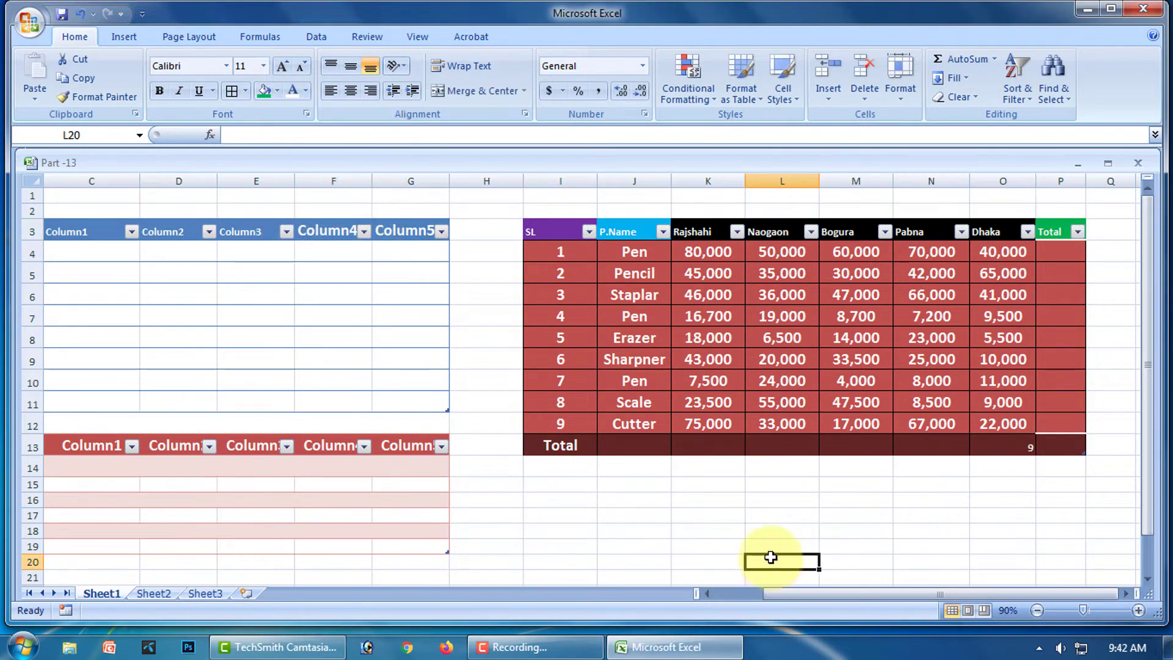
Set the font size of the header row I3:P3 to 14.
{"action": "left_click_drag", "start_coordinate": [541, 234], "coordinate": [1060, 232]}
{"action": "left_click", "coordinate": [264, 66]}
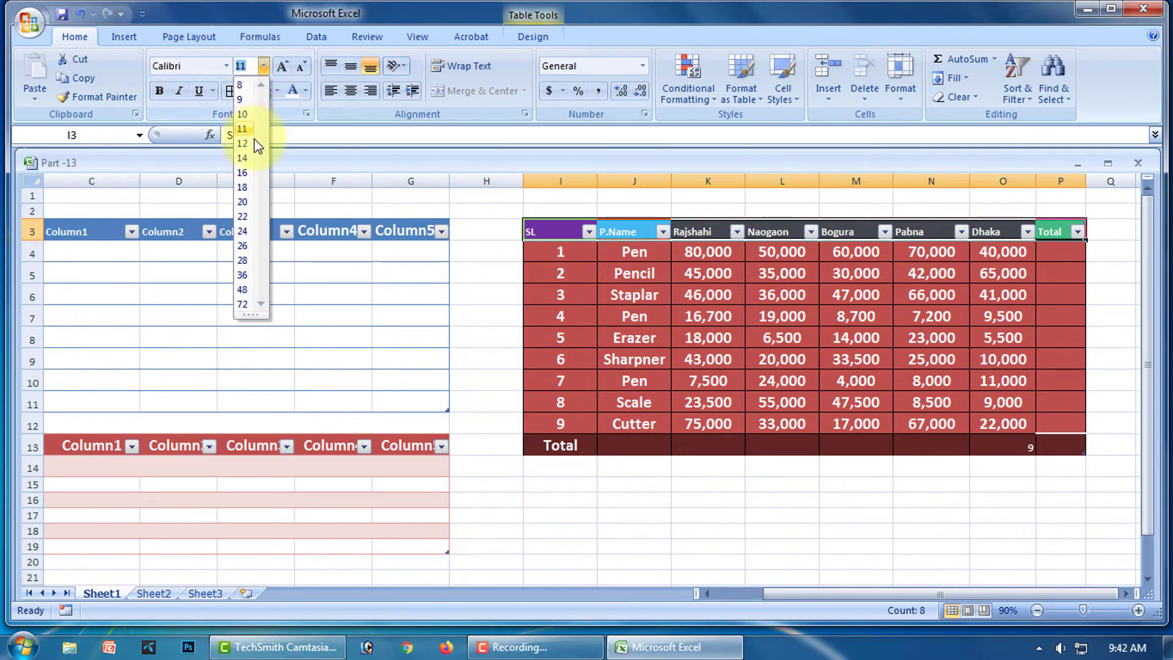
{"action": "left_click", "coordinate": [248, 152]}
{"action": "left_click", "coordinate": [834, 577]}
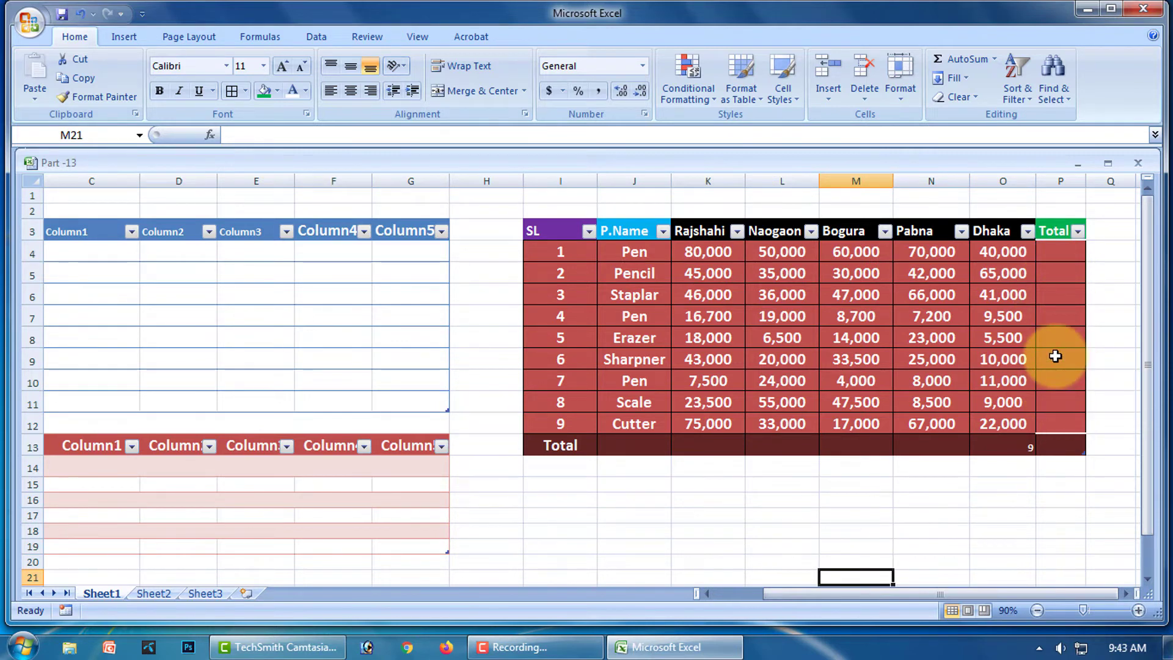
Sum each product row into the Total column cells P4:P12 with AutoSum, and autofit the width of column P.
{"action": "left_click_drag", "start_coordinate": [1067, 252], "coordinate": [1060, 414]}
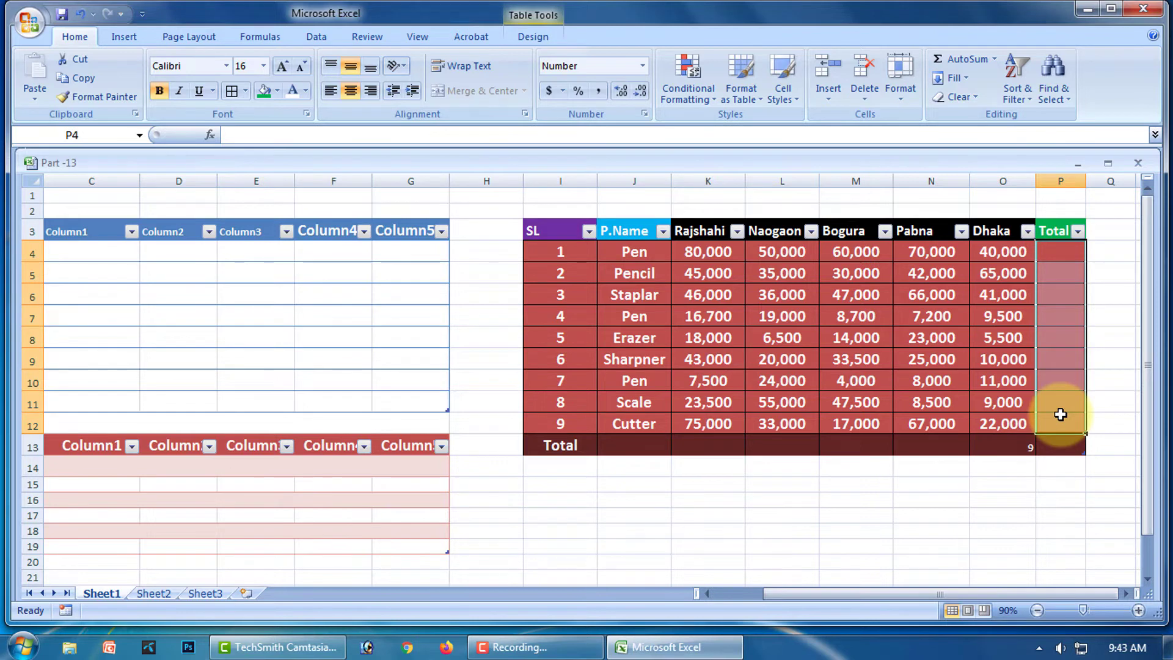
{"action": "key", "text": "alt+equal"}
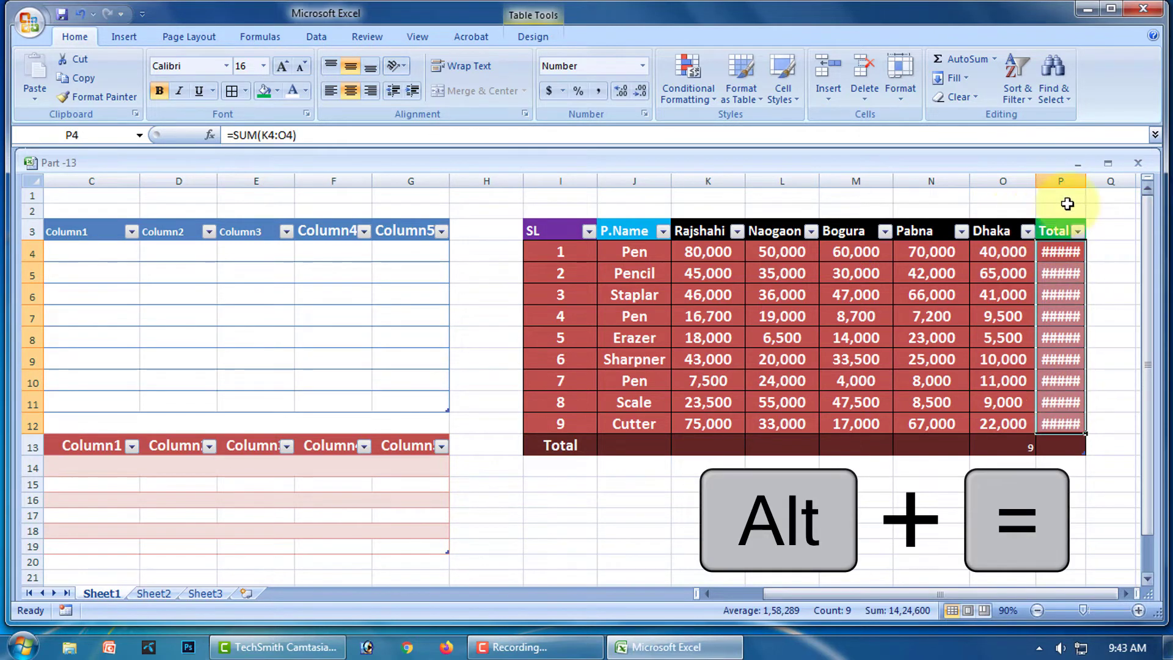
{"action": "double_click", "coordinate": [1087, 178]}
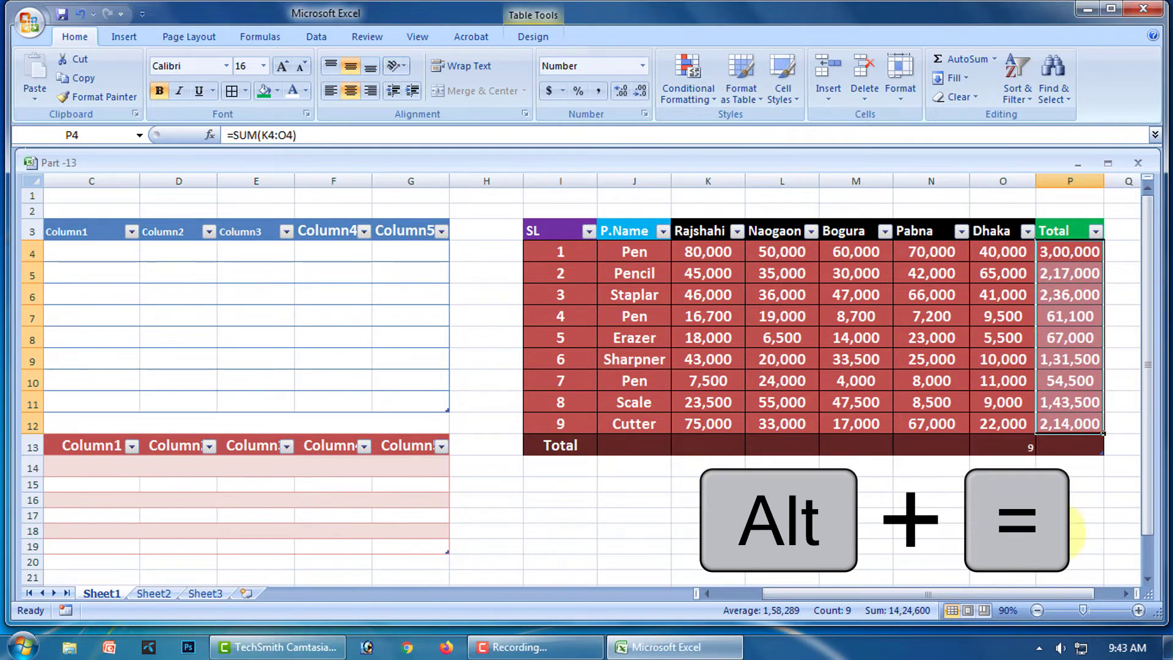
{"action": "left_click", "coordinate": [1085, 546]}
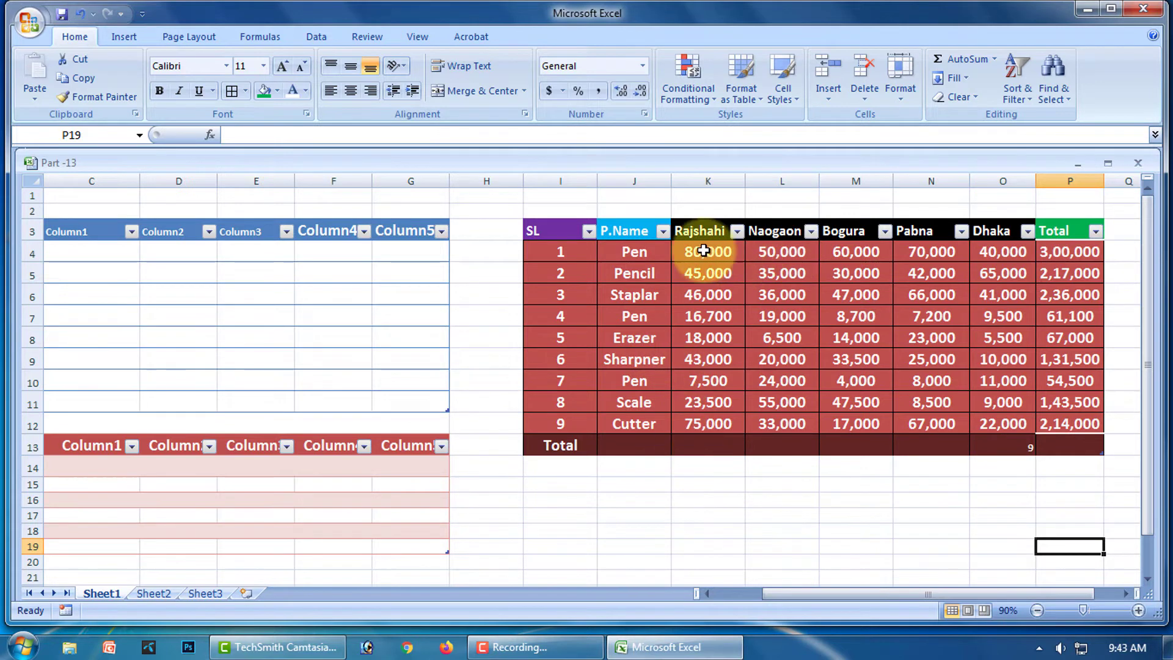
Try the Average function in the total row cell K13 of the Rajshahi column, with the sheet zoomed to 110%.
{"action": "left_click", "coordinate": [709, 447]}
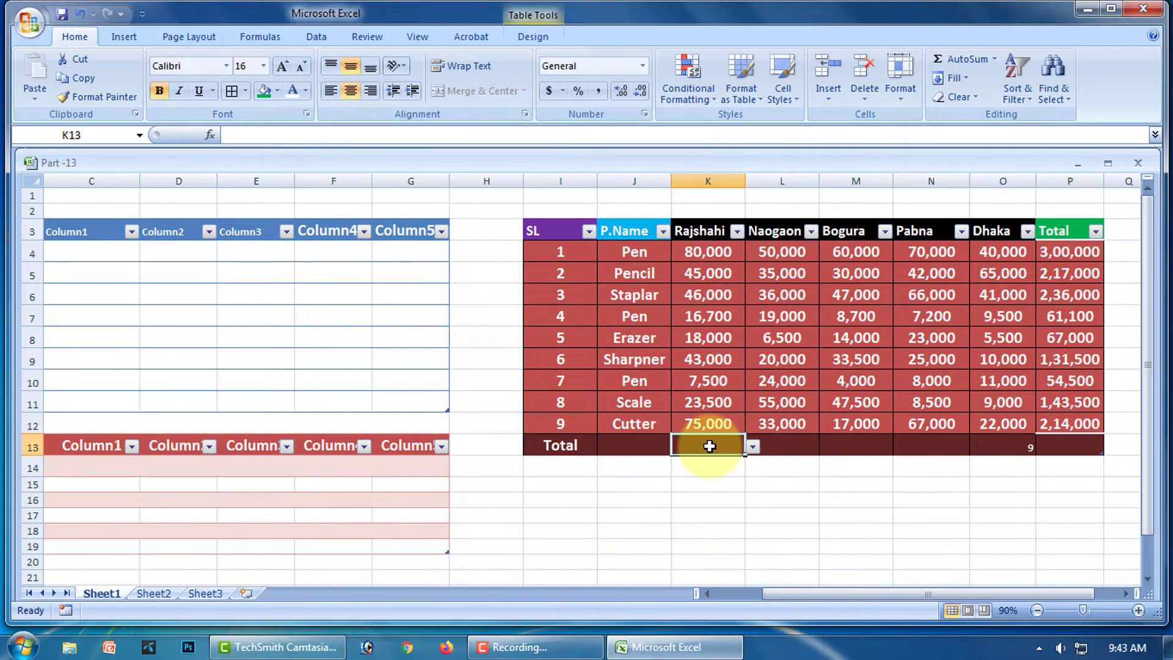
{"action": "left_click", "coordinate": [754, 449]}
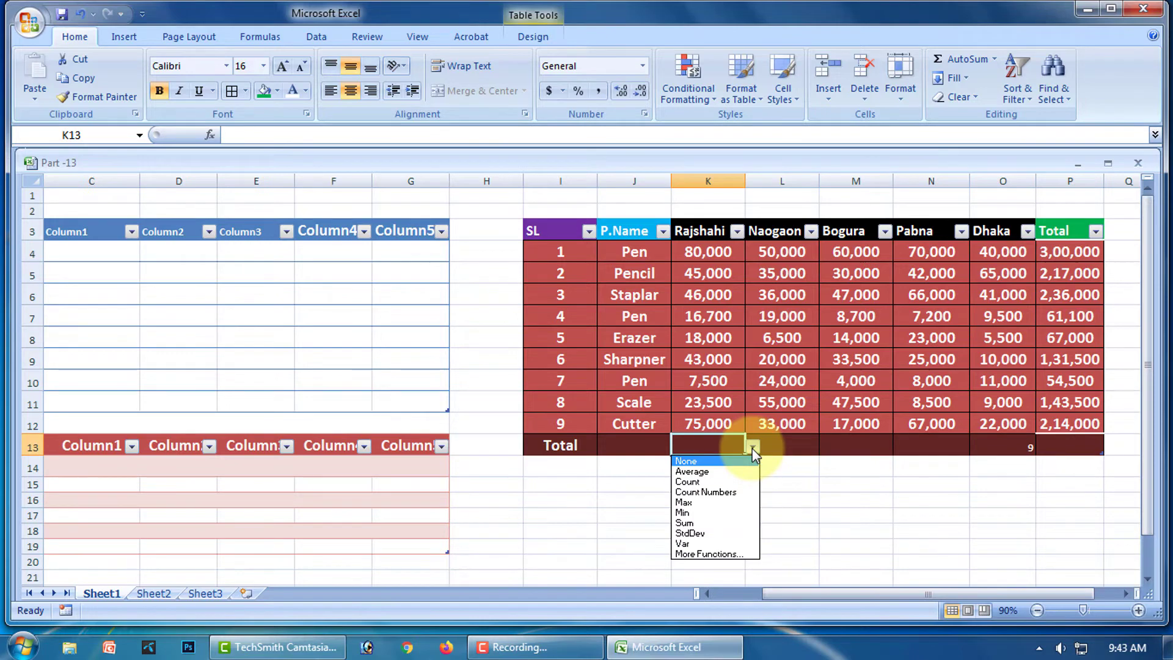
{"action": "left_click", "coordinate": [1092, 610]}
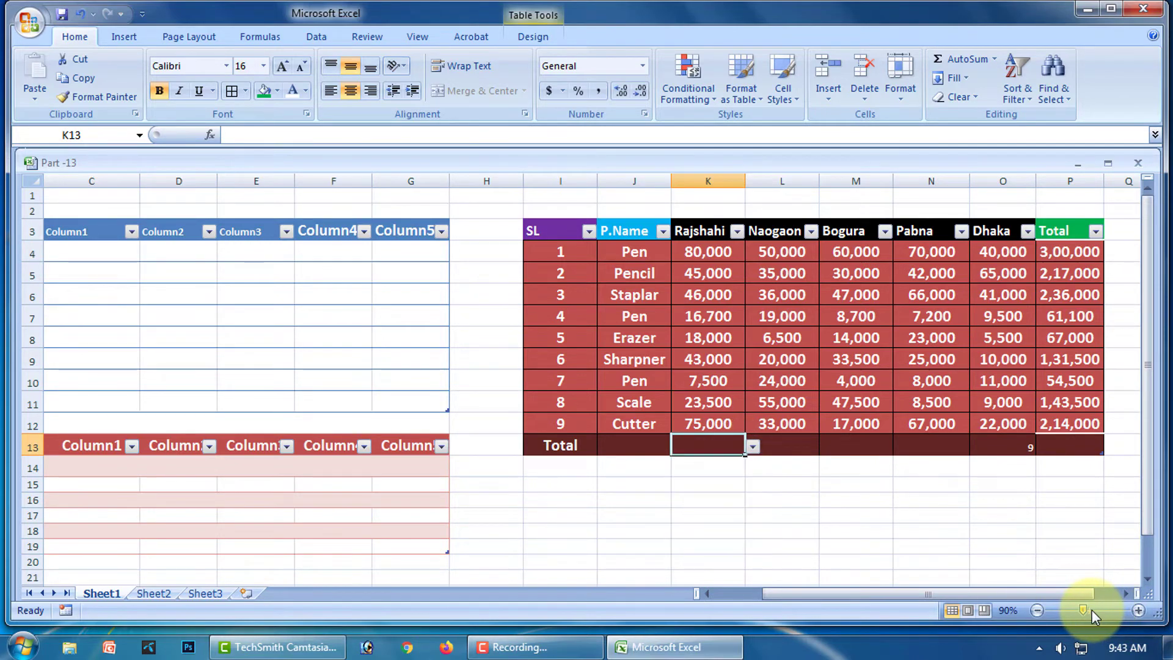
{"action": "left_click", "coordinate": [1138, 610]}
{"action": "left_click", "coordinate": [1139, 610]}
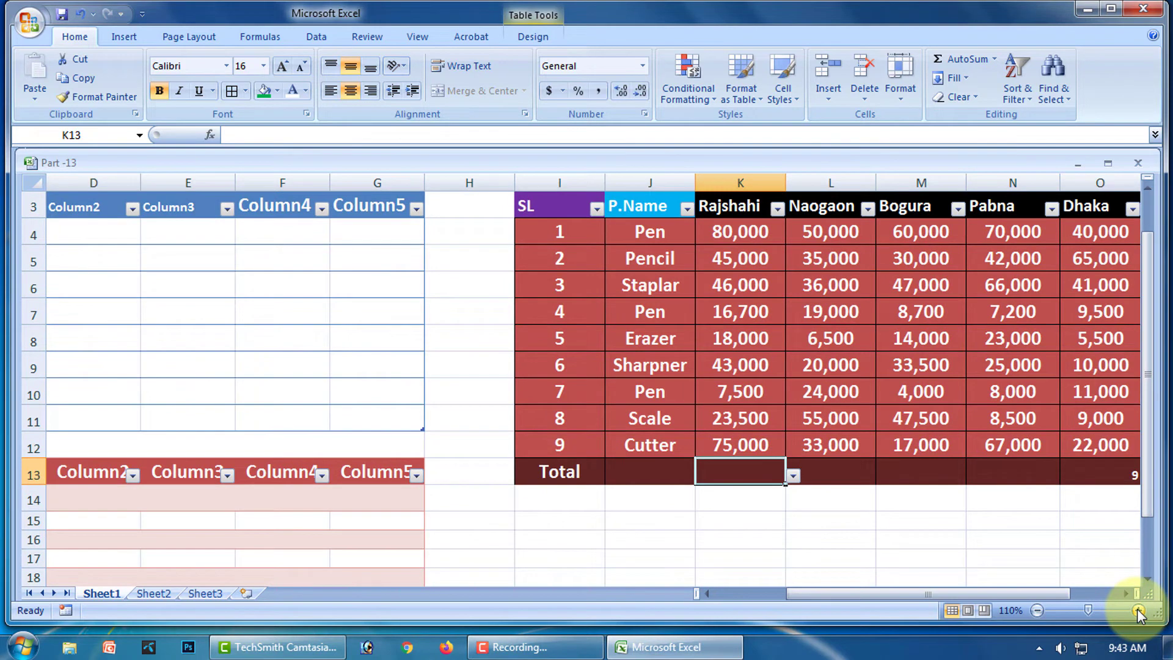
{"action": "left_click", "coordinate": [793, 476]}
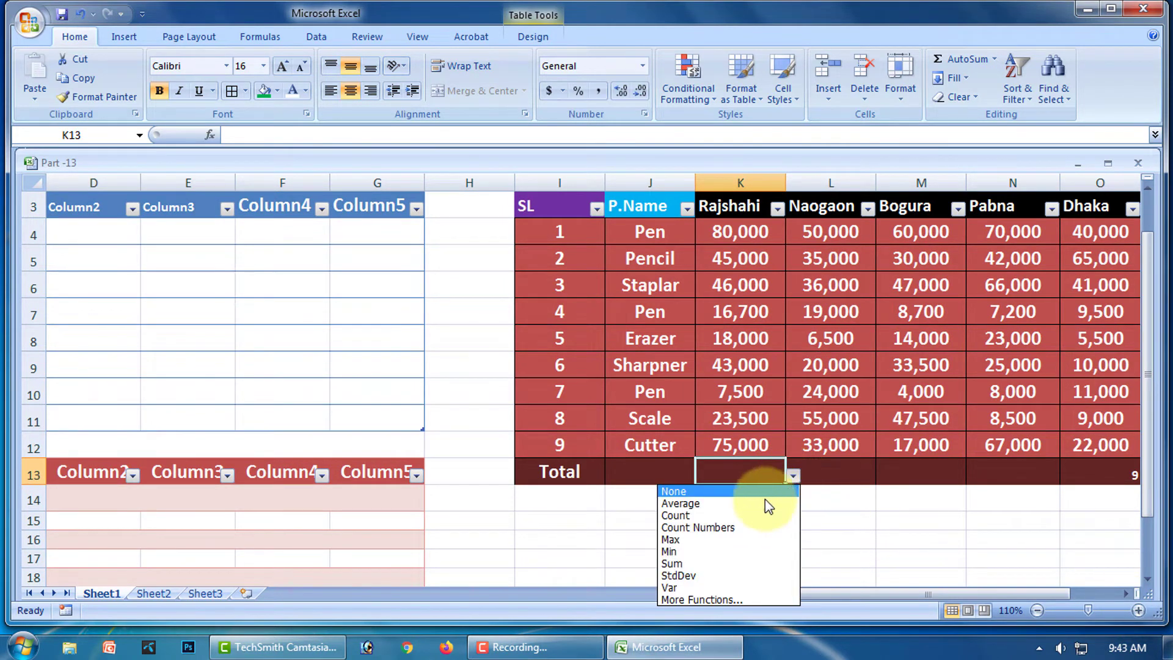
{"action": "left_click", "coordinate": [696, 506]}
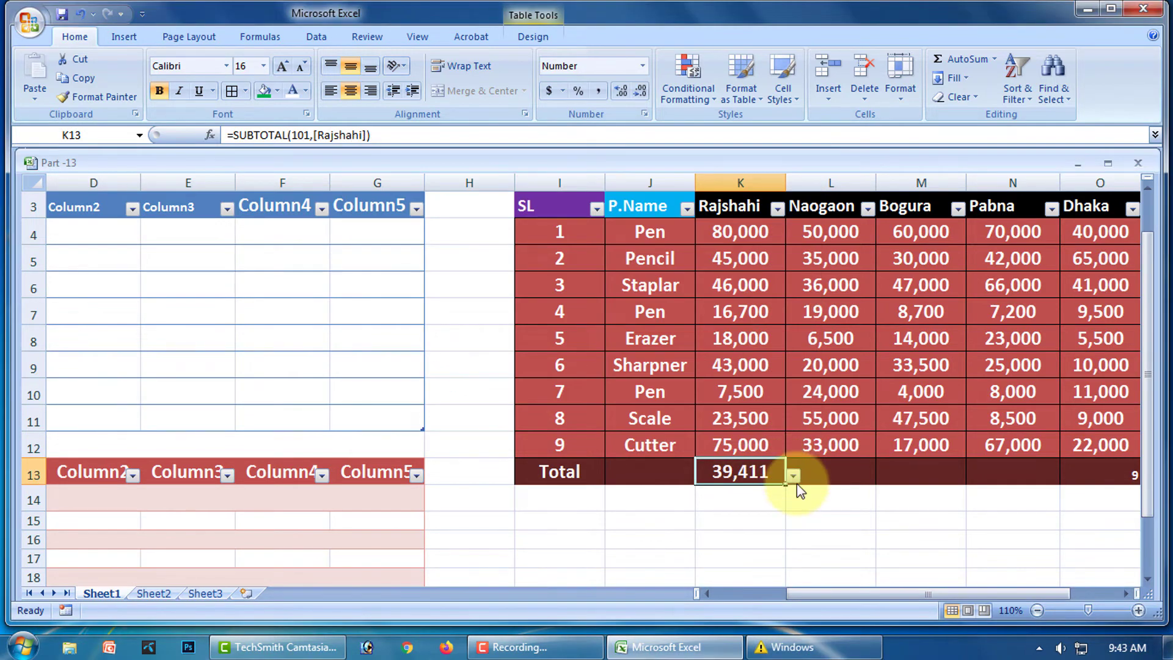
Try the Count and Count Numbers functions in the Rajshahi column's total row cell.
{"action": "left_click", "coordinate": [795, 478]}
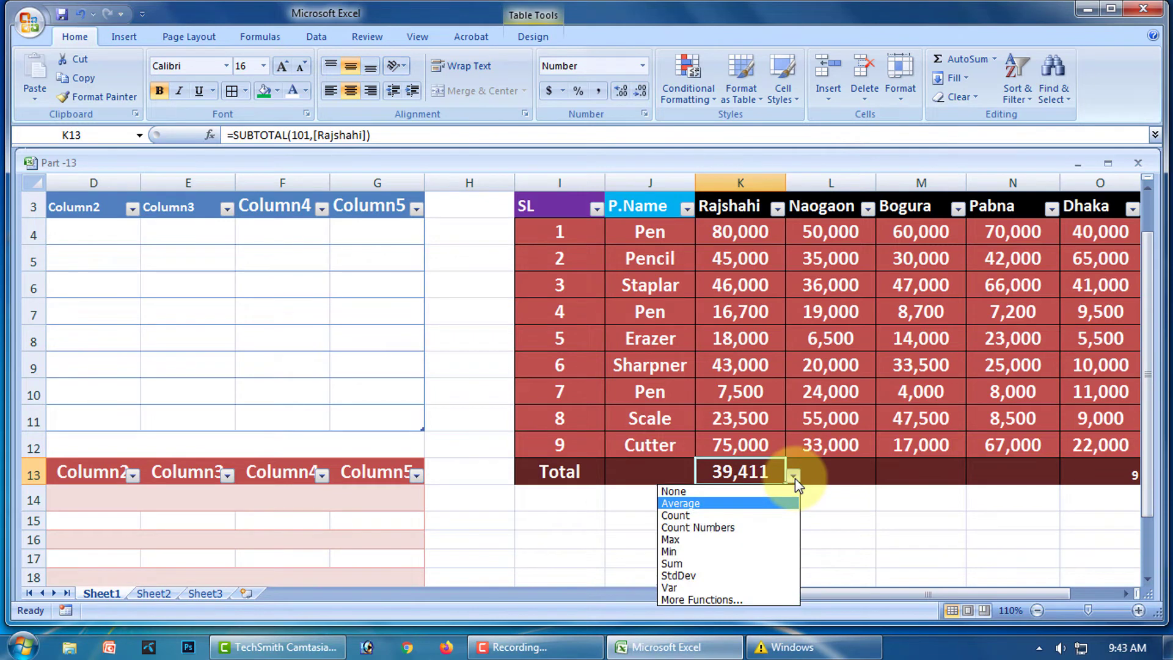
{"action": "left_click", "coordinate": [689, 515]}
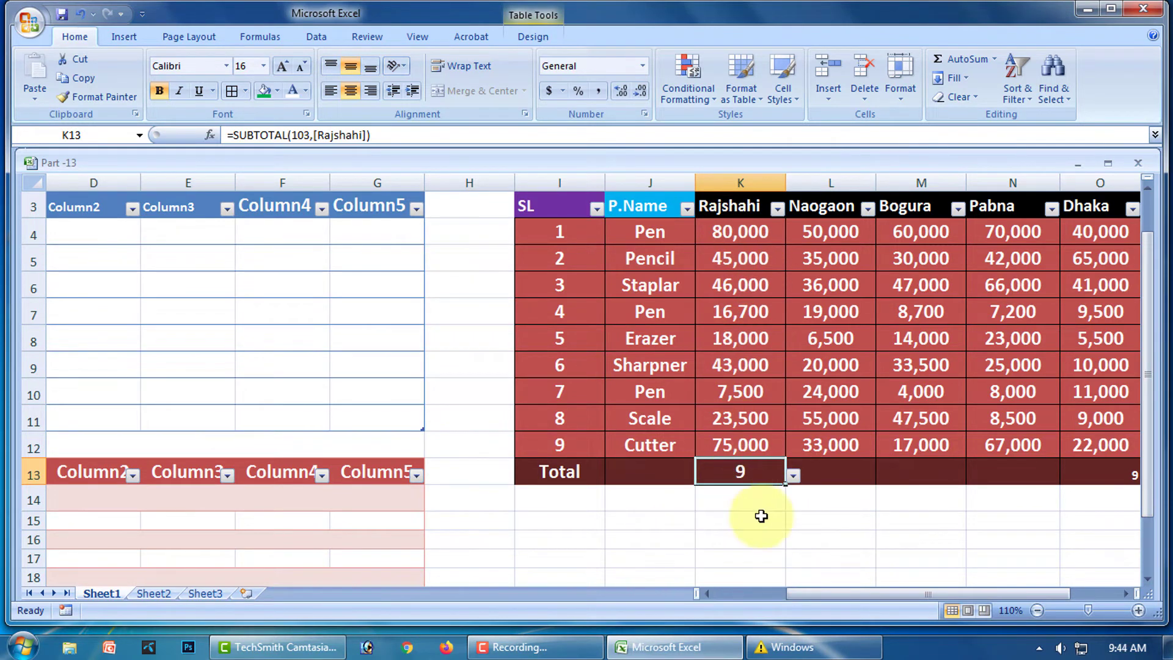
{"action": "left_click", "coordinate": [793, 476]}
{"action": "left_click", "coordinate": [706, 525]}
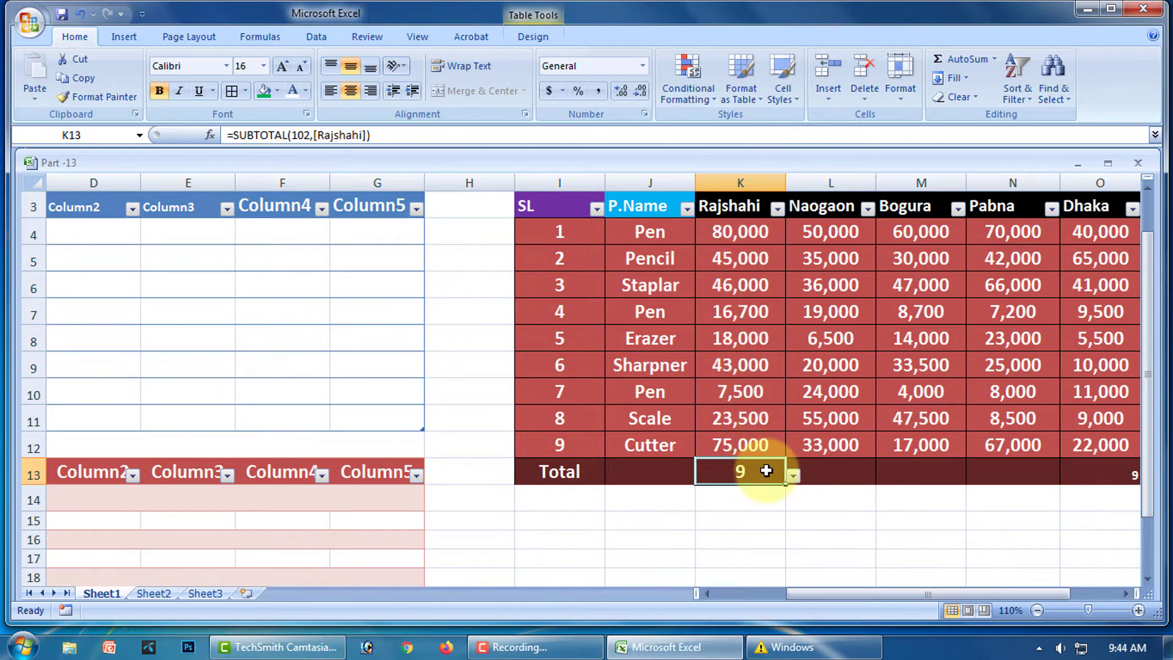
Try the Max and Min functions in the Rajshahi column's total row cell.
{"action": "left_click", "coordinate": [793, 477]}
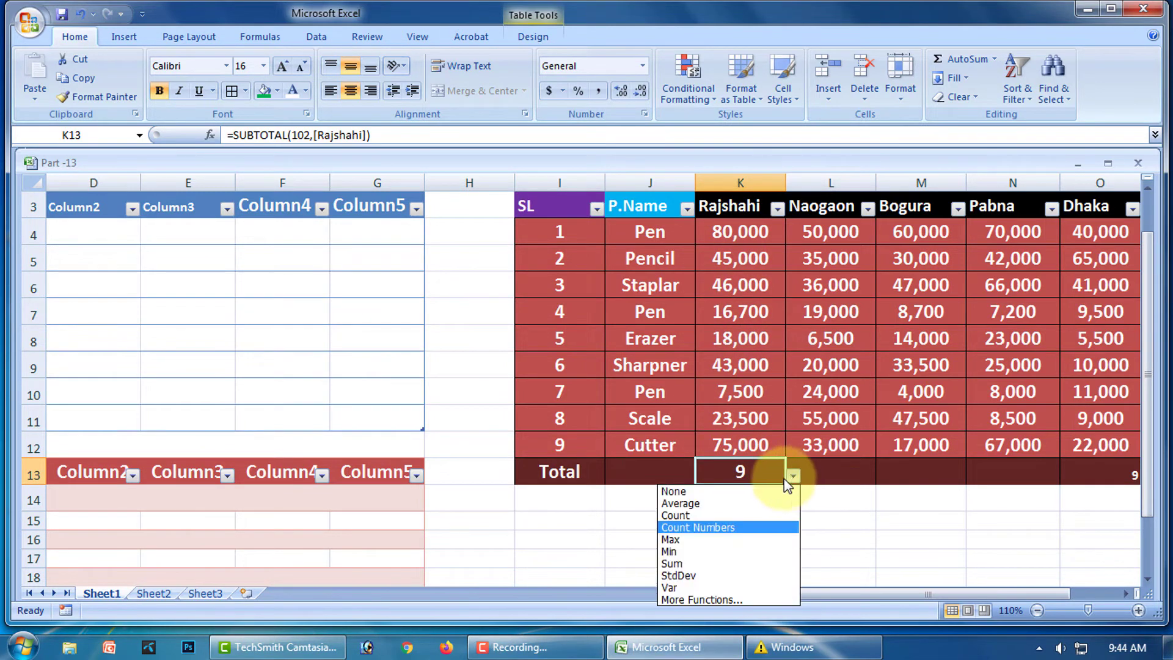
{"action": "left_click", "coordinate": [677, 539]}
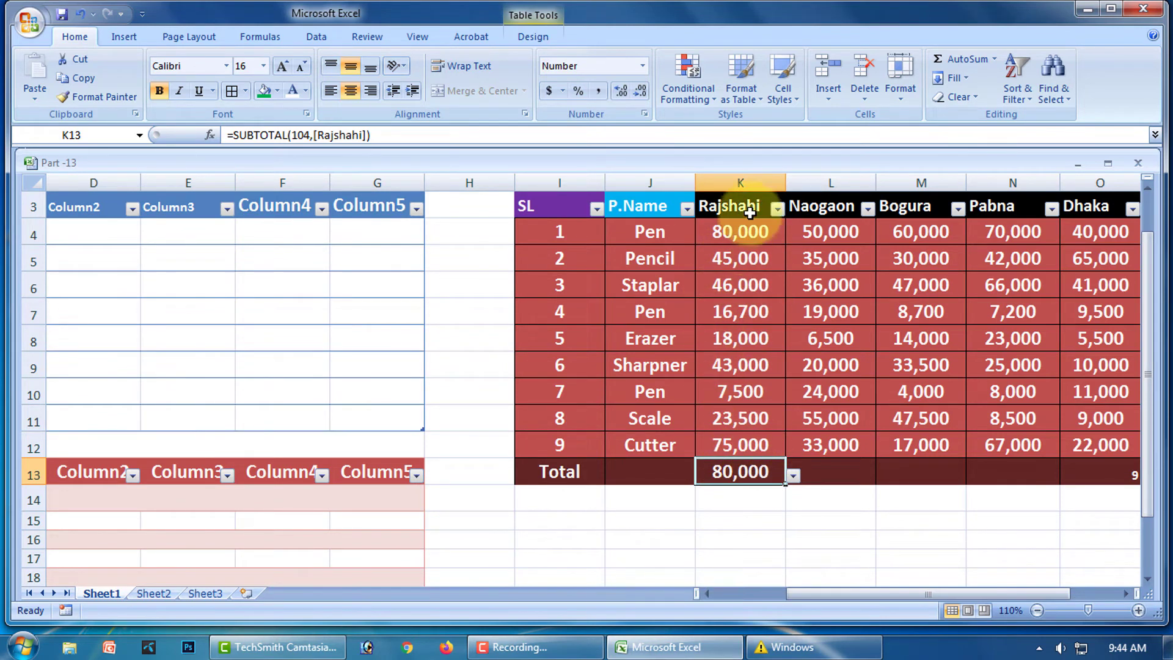
{"action": "left_click", "coordinate": [795, 479]}
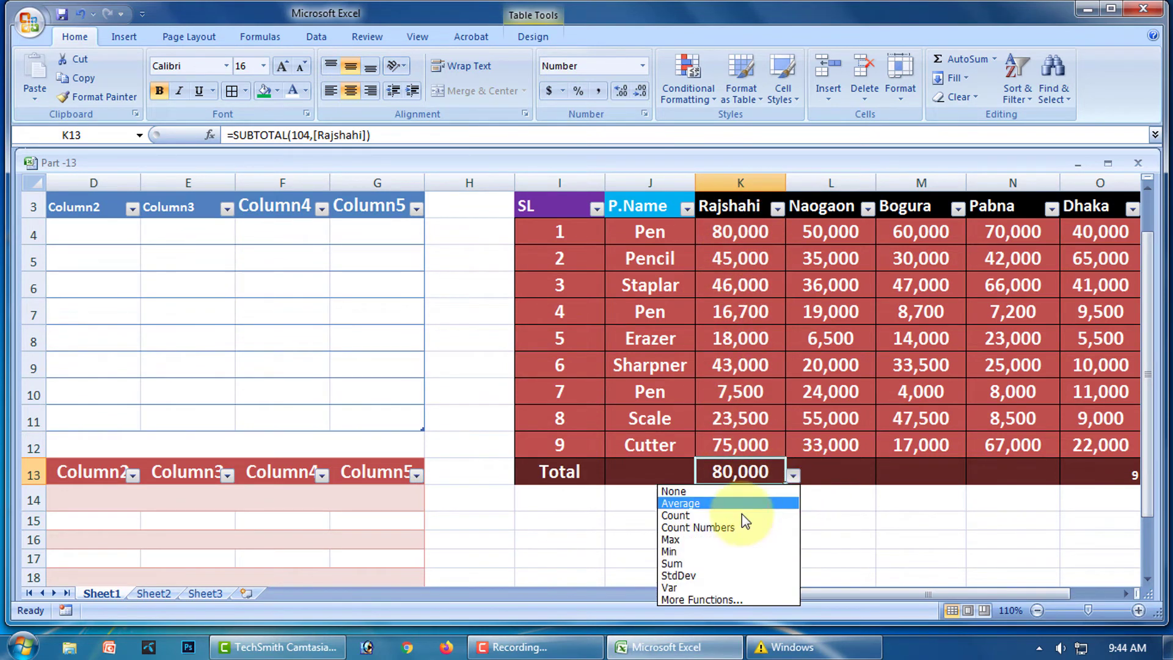
{"action": "left_click", "coordinate": [677, 556]}
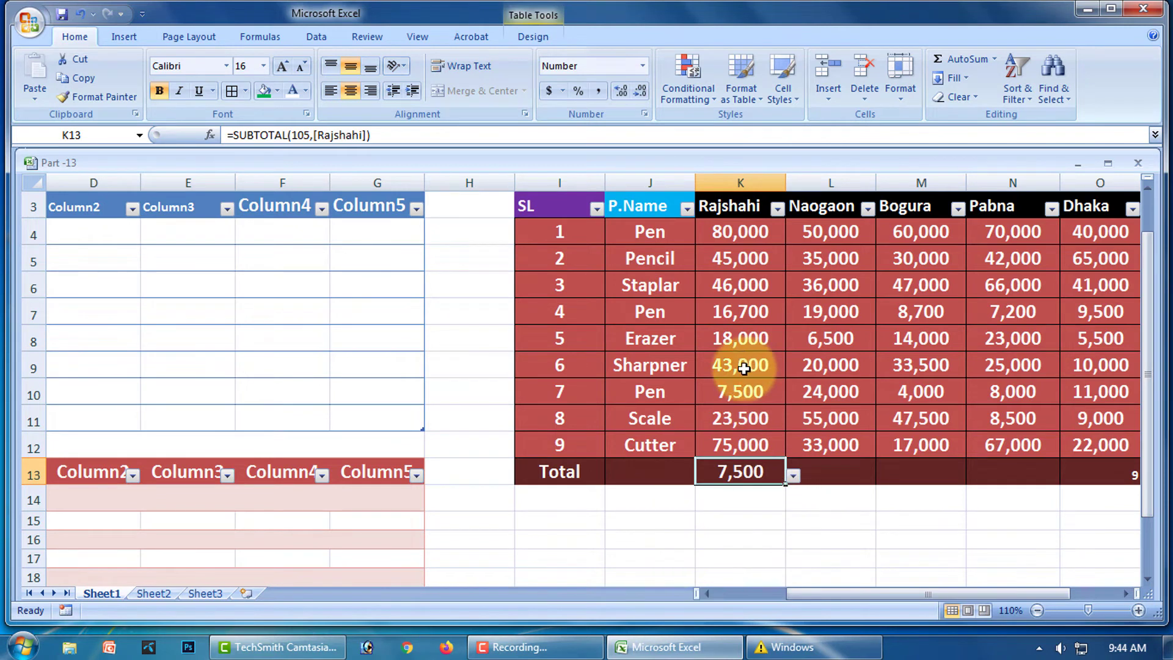
Set the Rajshahi column's total row cell to the Sum function.
{"action": "left_click", "coordinate": [794, 474]}
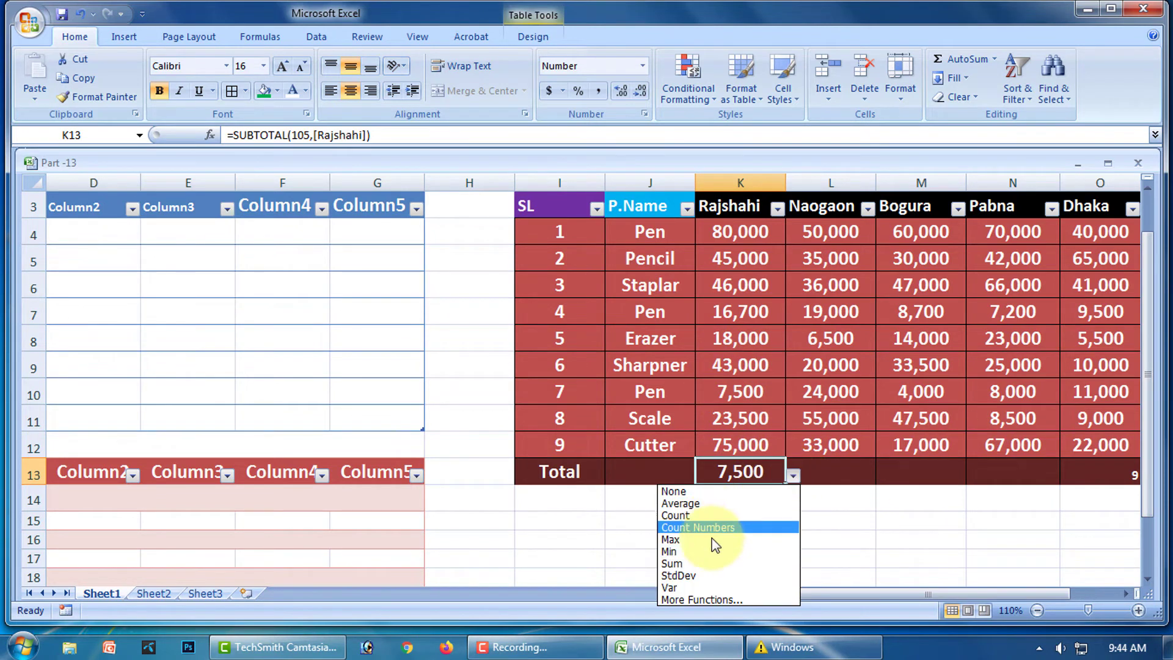
{"action": "left_click", "coordinate": [692, 569]}
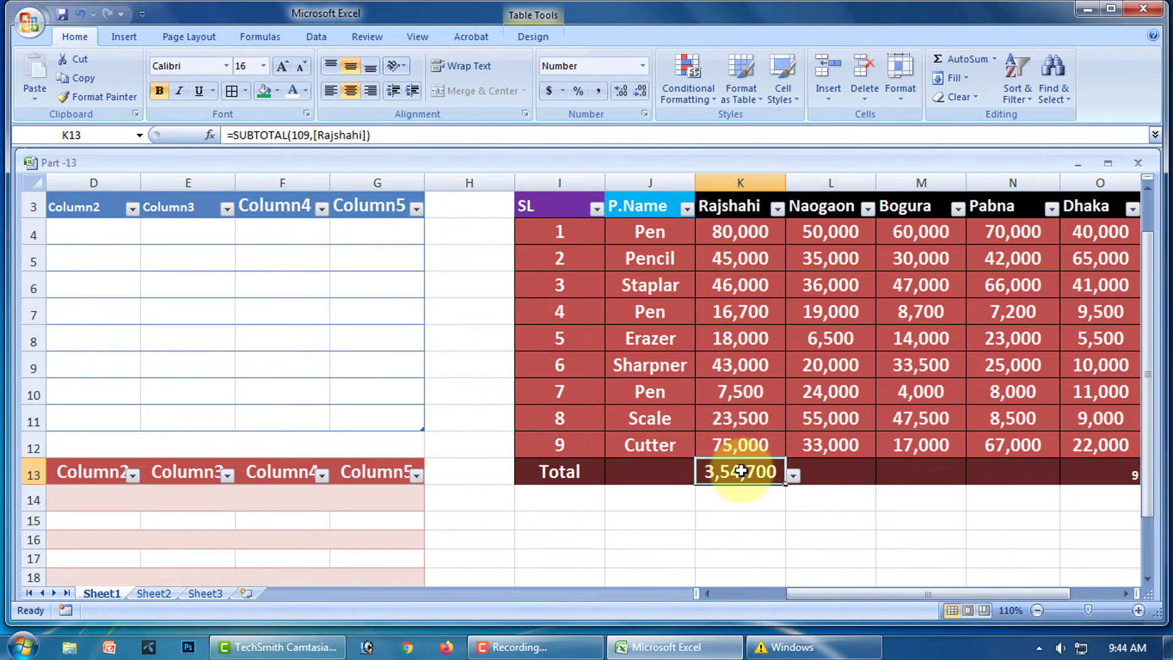
Try the StdDev and Var functions in the Rajshahi column's total row cell, and autofit column K's width.
{"action": "left_click", "coordinate": [792, 476]}
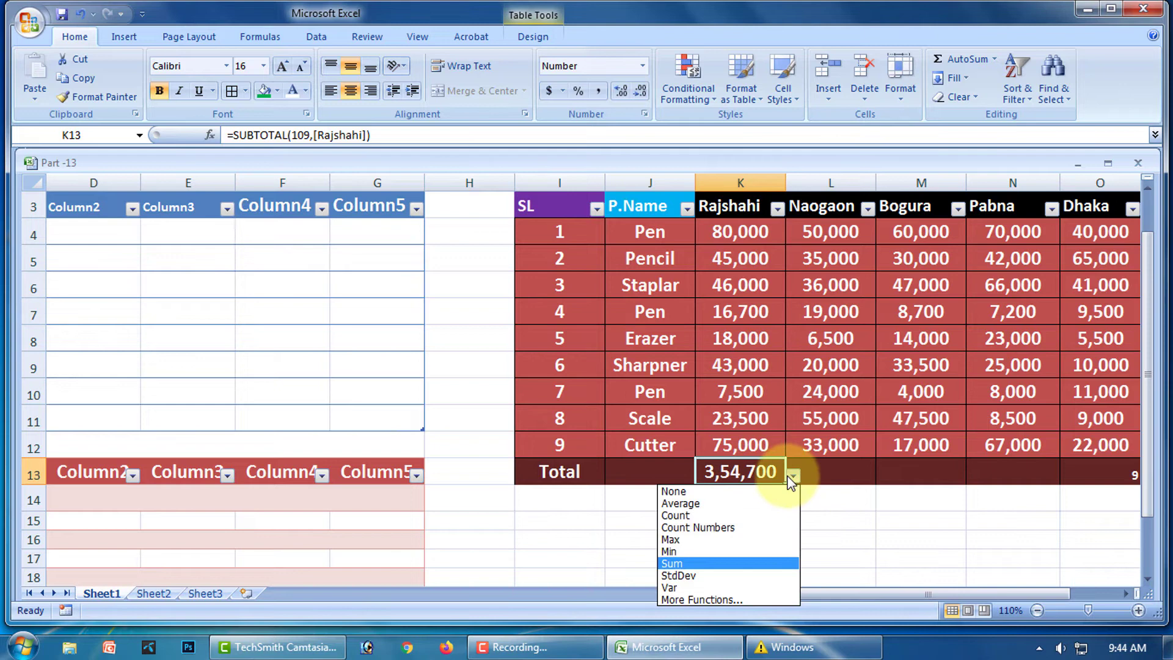
{"action": "left_click", "coordinate": [697, 576]}
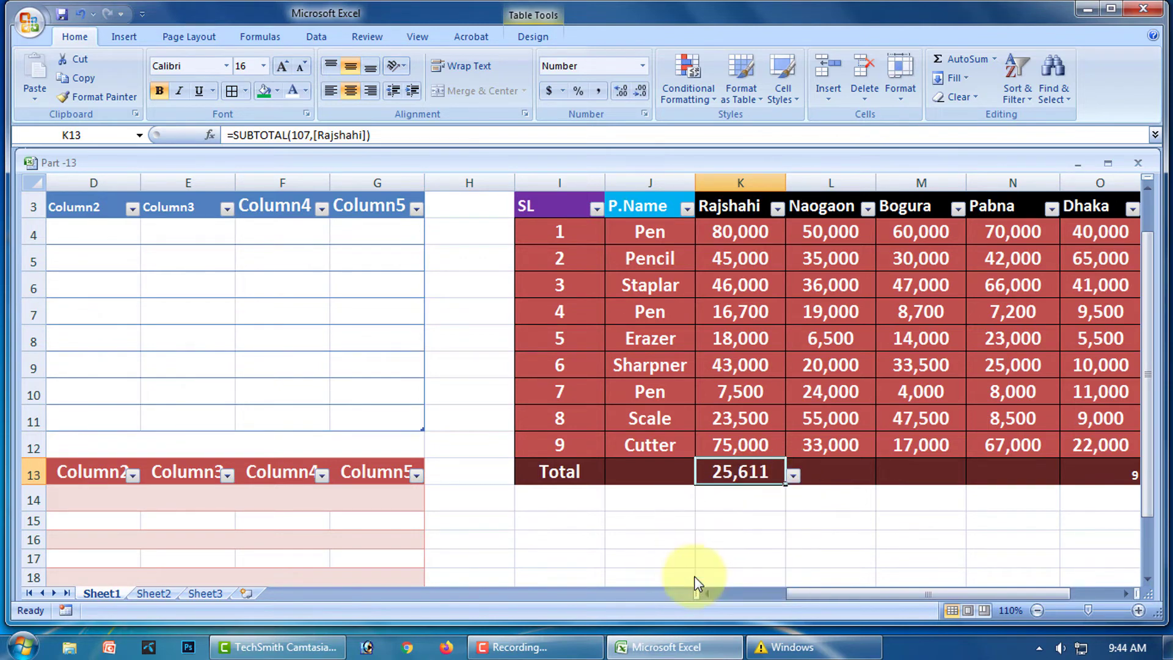
{"action": "left_click", "coordinate": [793, 479]}
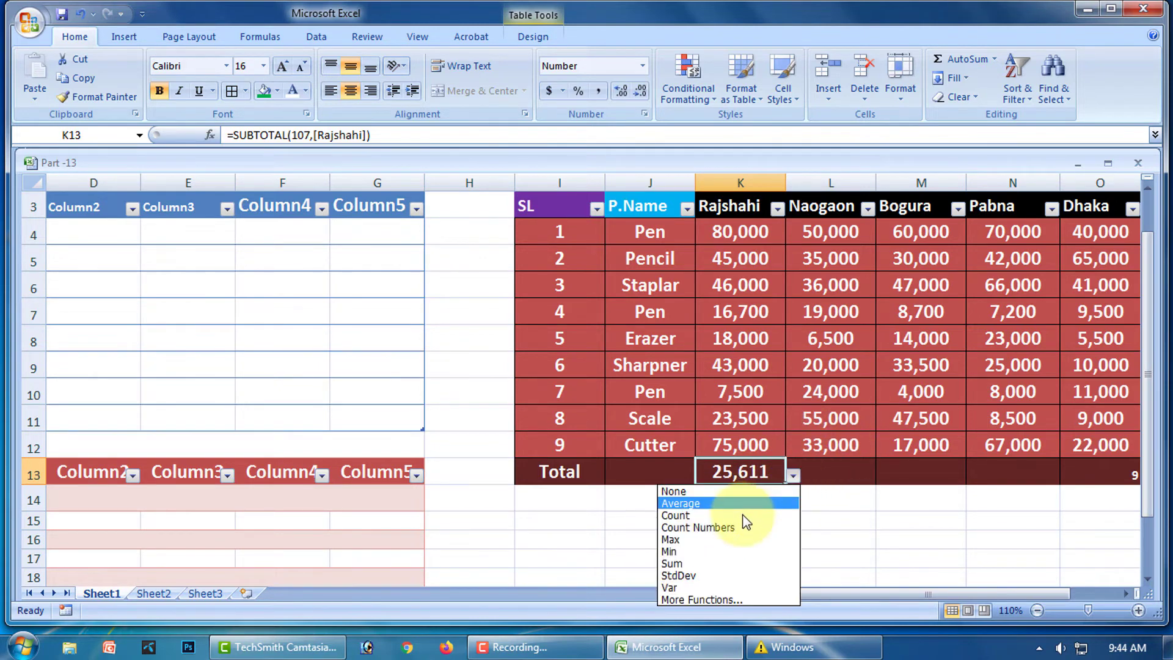
{"action": "left_click", "coordinate": [683, 588]}
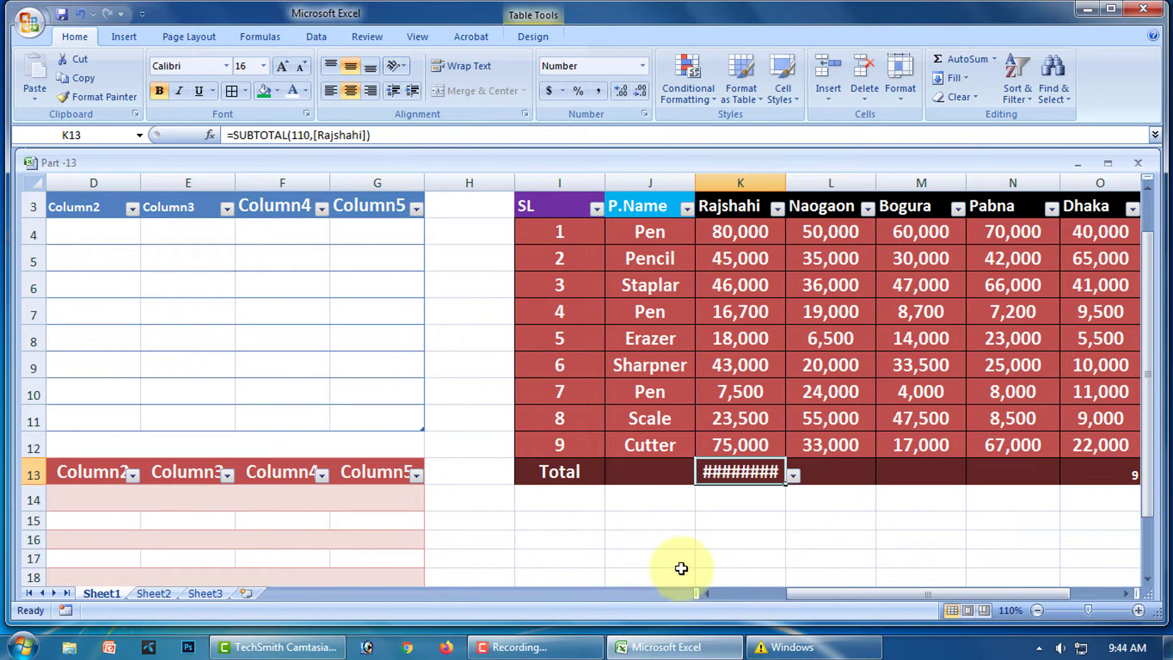
{"action": "double_click", "coordinate": [786, 177]}
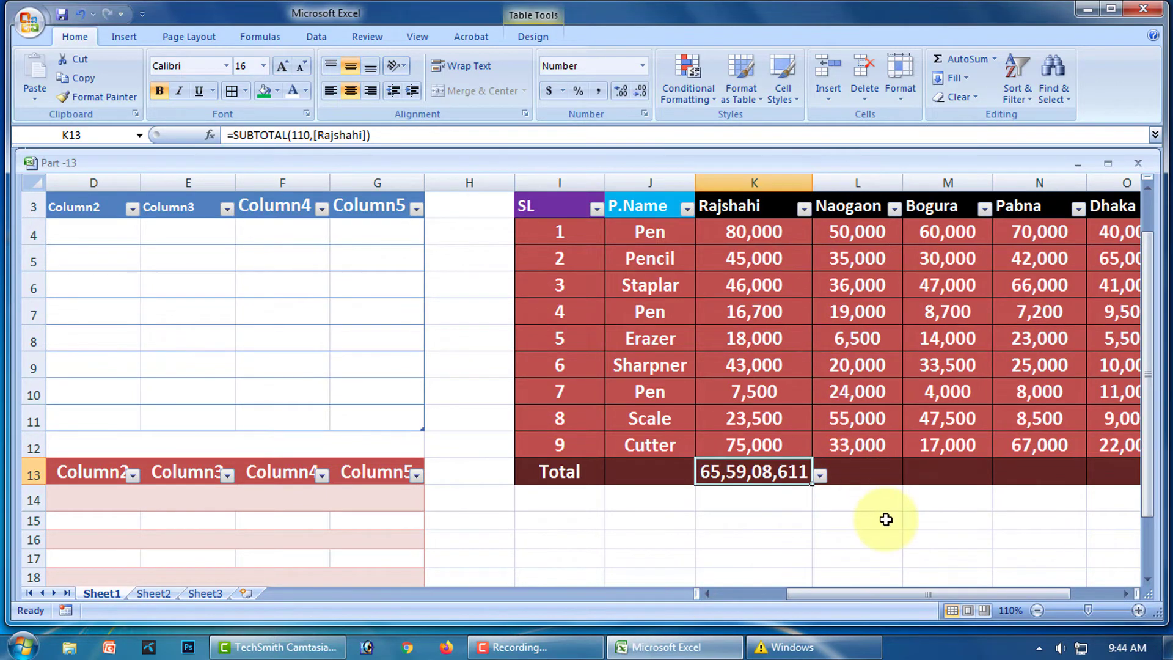
View the additional functions offered for the Rajshahi column's total row cell and leave without inserting one.
{"action": "left_click", "coordinate": [820, 476]}
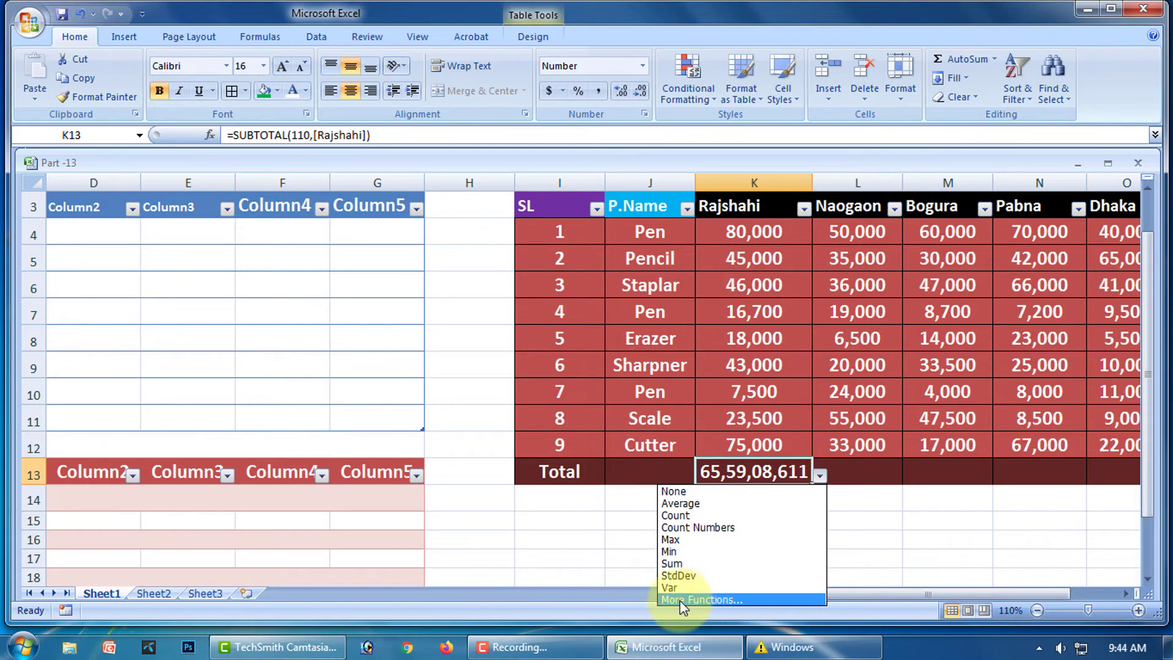
{"action": "left_click", "coordinate": [718, 599]}
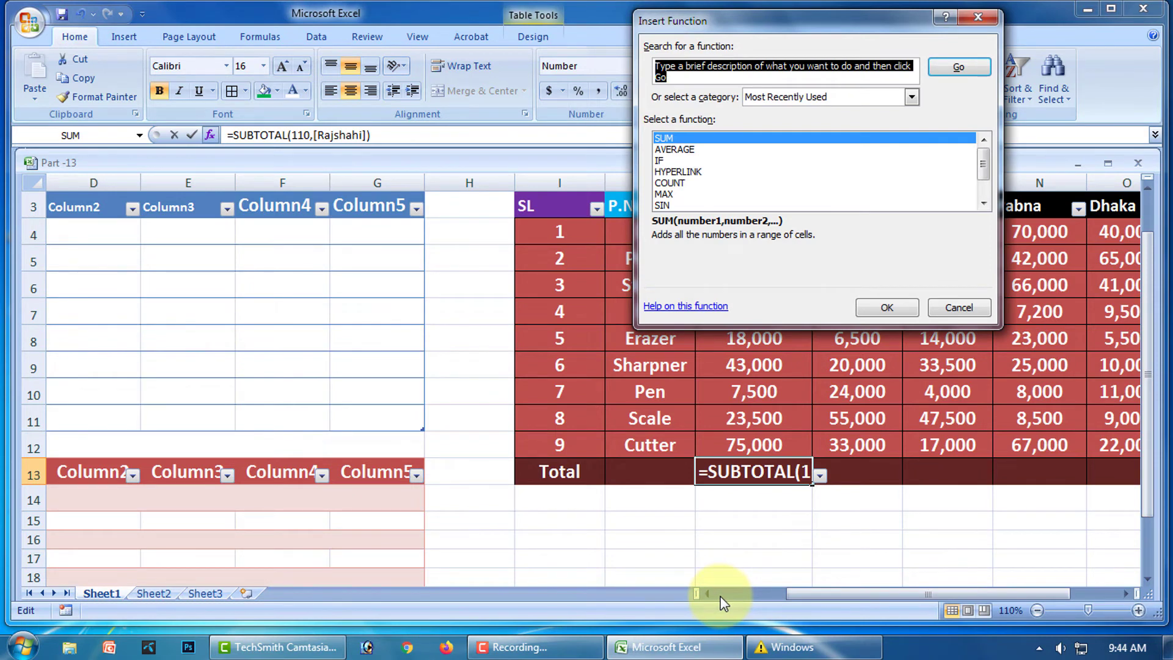
{"action": "left_click", "coordinate": [980, 18]}
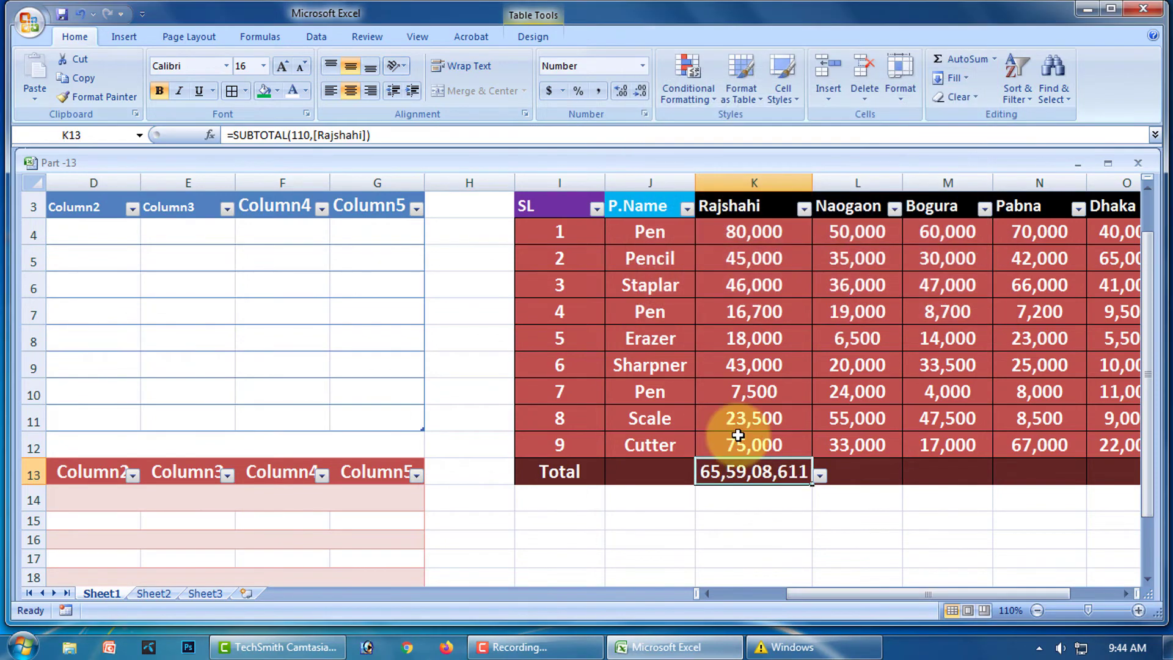
Switch the Rajshahi column's total row cell K13 back to the Sum function.
{"action": "left_click", "coordinate": [820, 476]}
{"action": "left_click", "coordinate": [672, 564]}
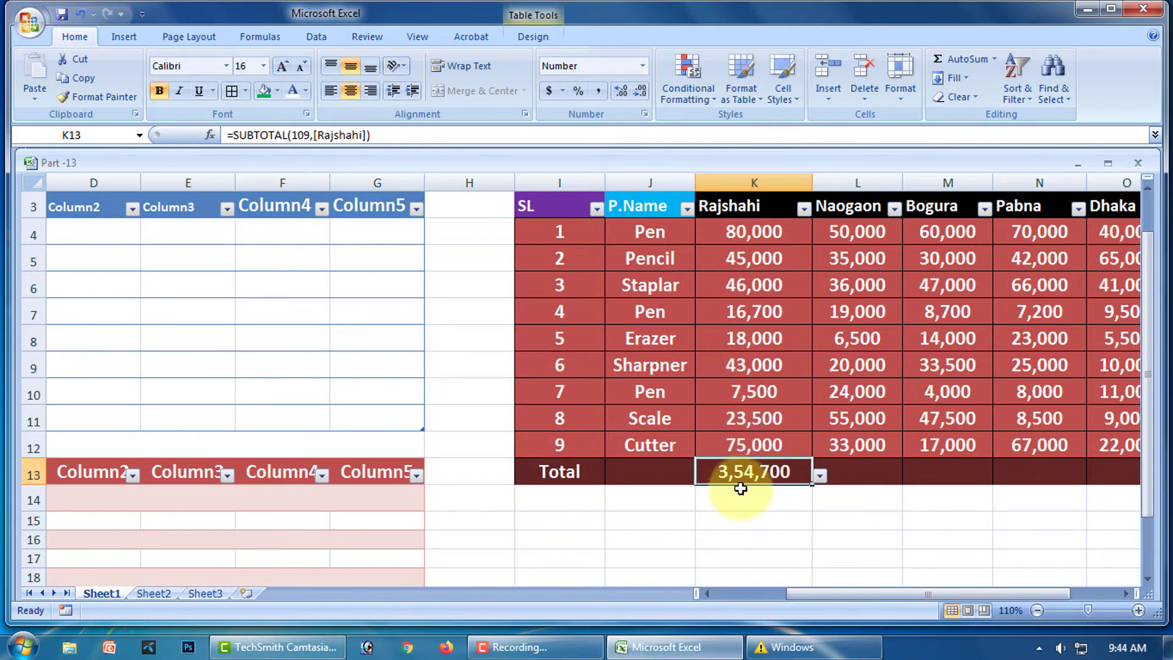
{"action": "left_click", "coordinate": [788, 518]}
Fill the Rajshahi sum formula across the total row through P13 at 100% zoom, and widen column P to fit.
{"action": "left_click", "coordinate": [773, 471]}
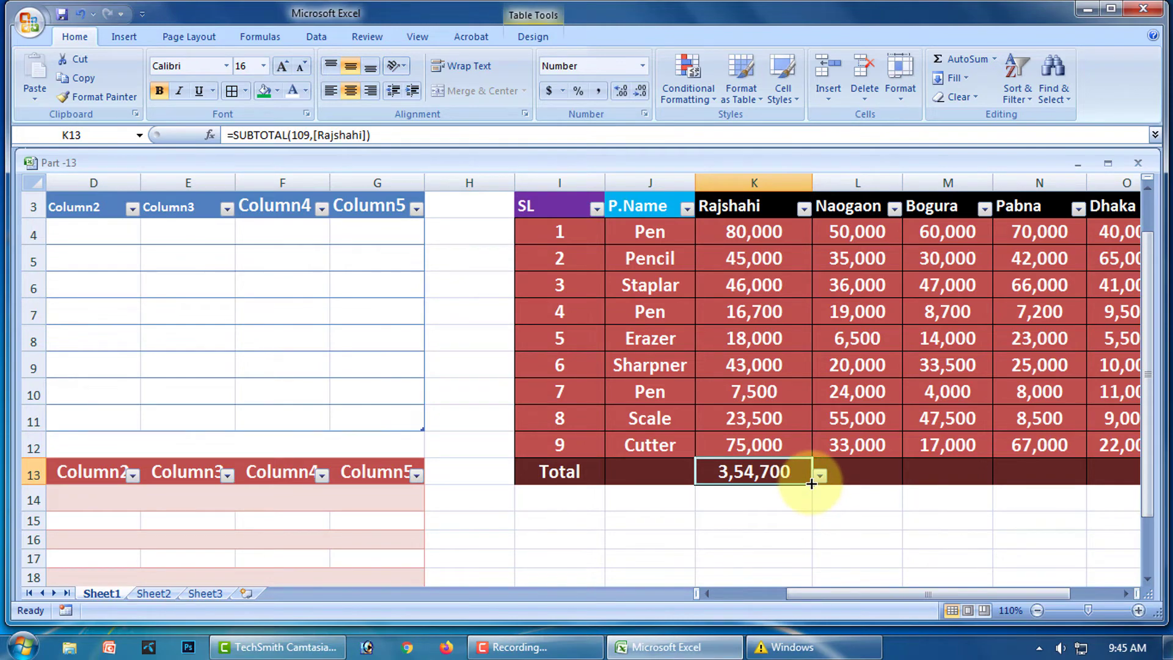
{"action": "left_click", "coordinate": [1038, 610]}
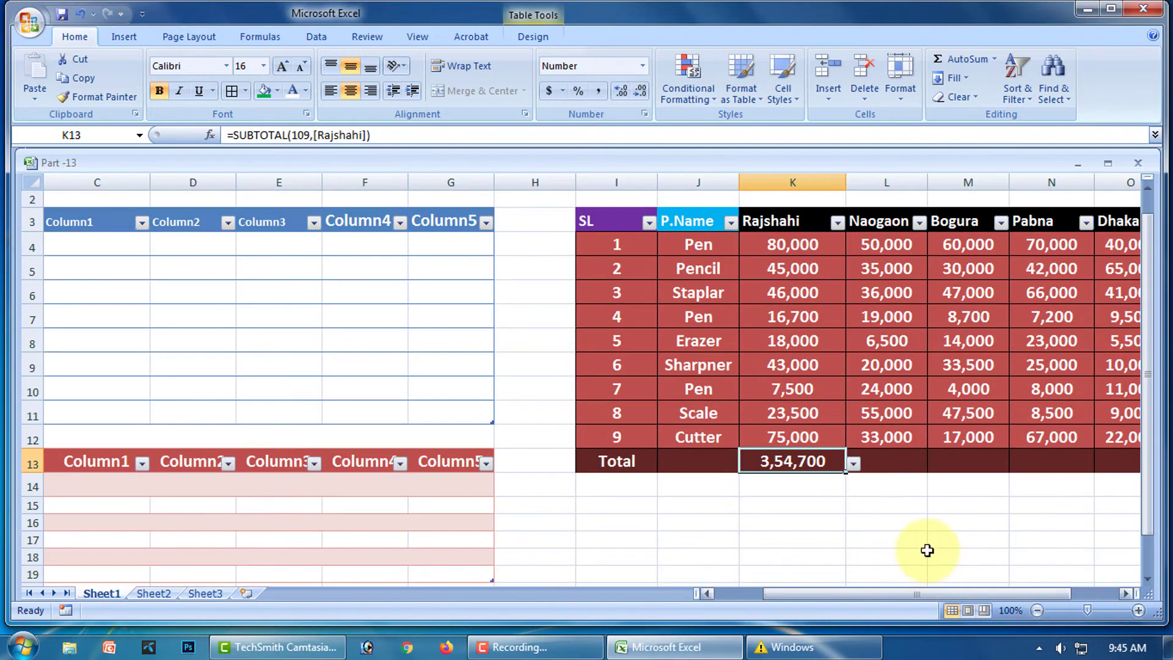
{"action": "left_click_drag", "start_coordinate": [881, 591], "coordinate": [959, 594]}
{"action": "left_click_drag", "start_coordinate": [652, 474], "coordinate": [1023, 458]}
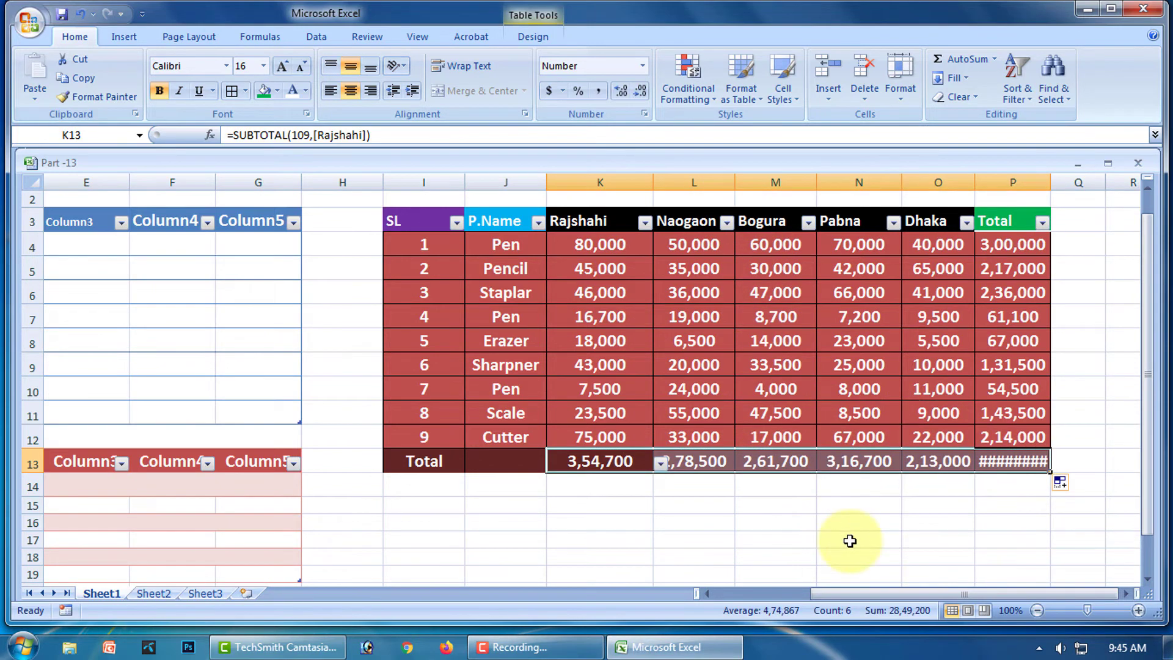
{"action": "left_click", "coordinate": [852, 541]}
{"action": "left_click_drag", "start_coordinate": [1051, 175], "coordinate": [1059, 175]}
{"action": "left_click", "coordinate": [1045, 519]}
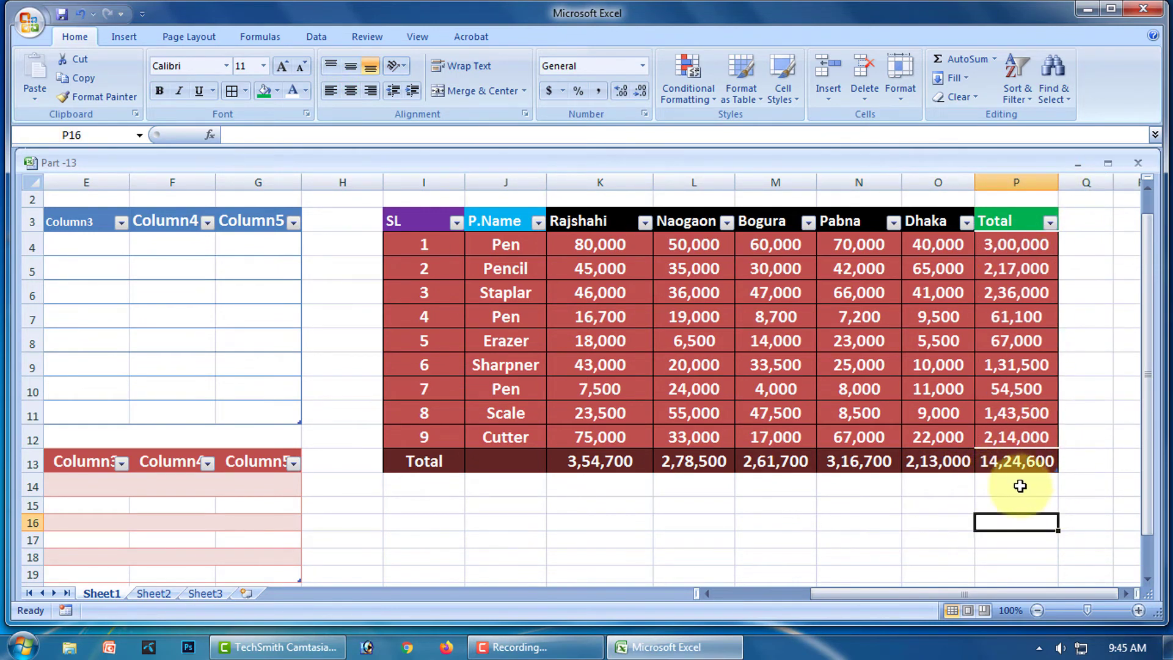
Delete the formula in the Total column's total row cell P13.
{"action": "left_click", "coordinate": [1025, 462]}
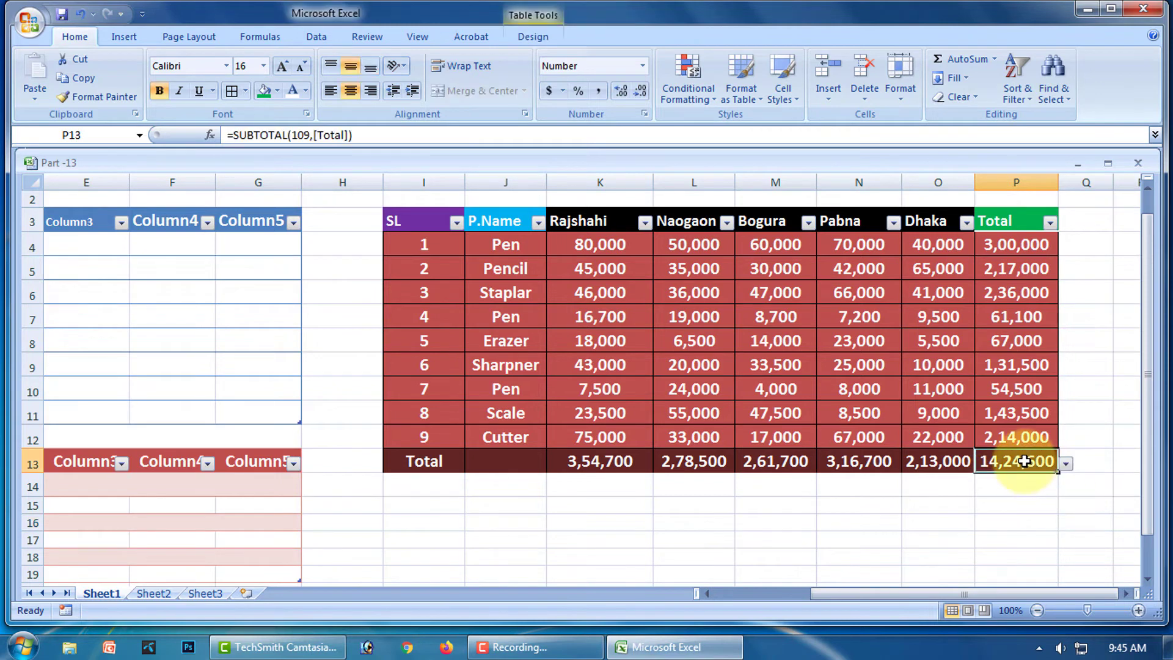
{"action": "key", "text": "Delete"}
{"action": "left_click", "coordinate": [1016, 540]}
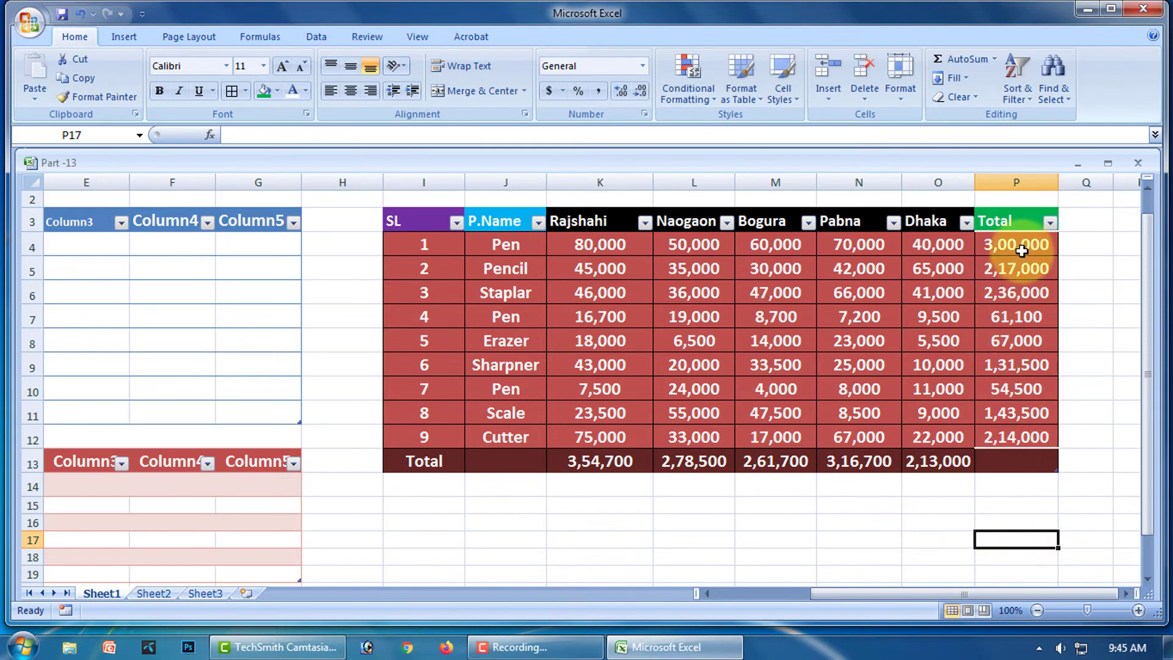
Sum the Total column values P4 to P12 into cell P13 with AutoSum.
{"action": "left_click_drag", "start_coordinate": [1022, 251], "coordinate": [1026, 462]}
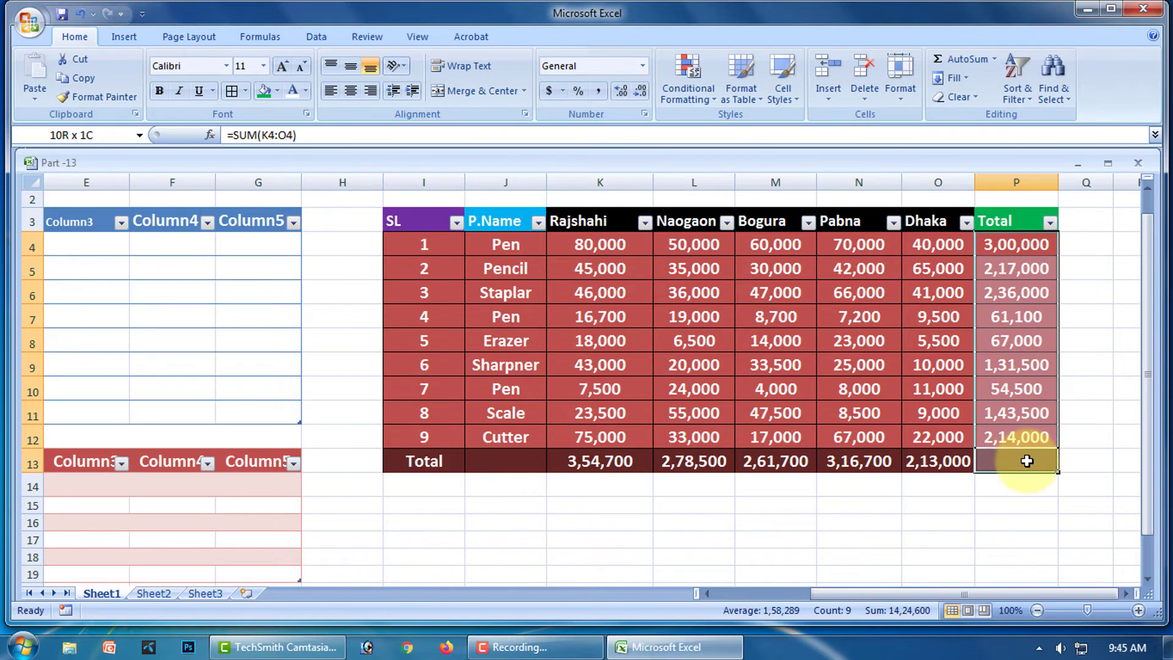
{"action": "left_click", "coordinate": [994, 59]}
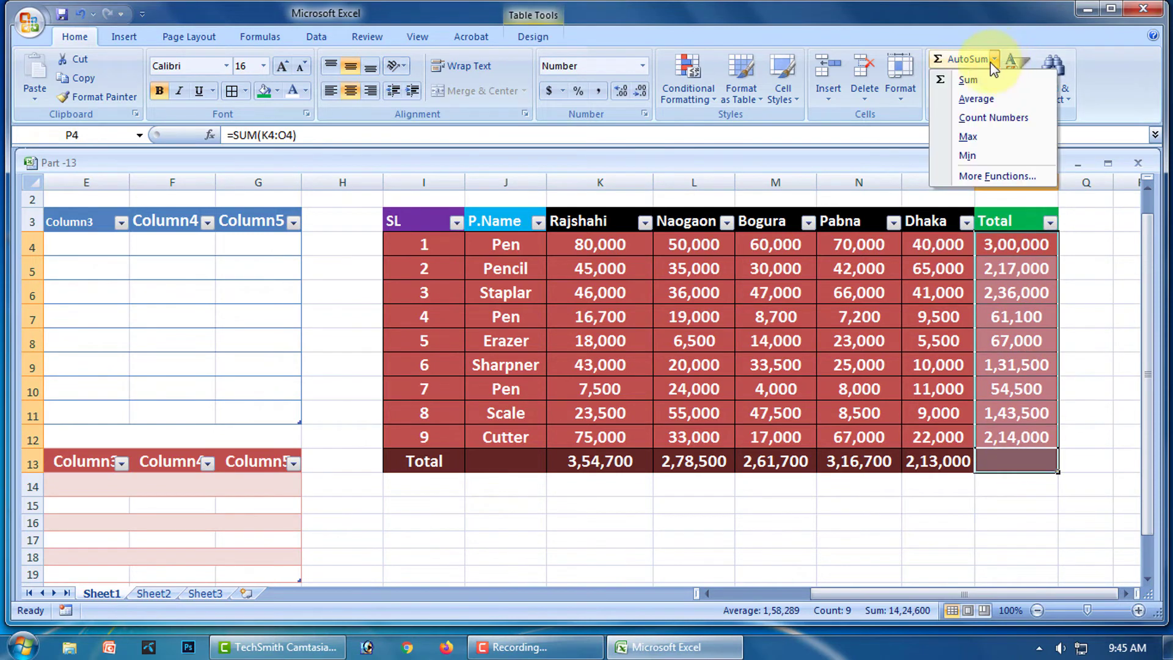
{"action": "left_click", "coordinate": [970, 80]}
{"action": "left_click", "coordinate": [1002, 521]}
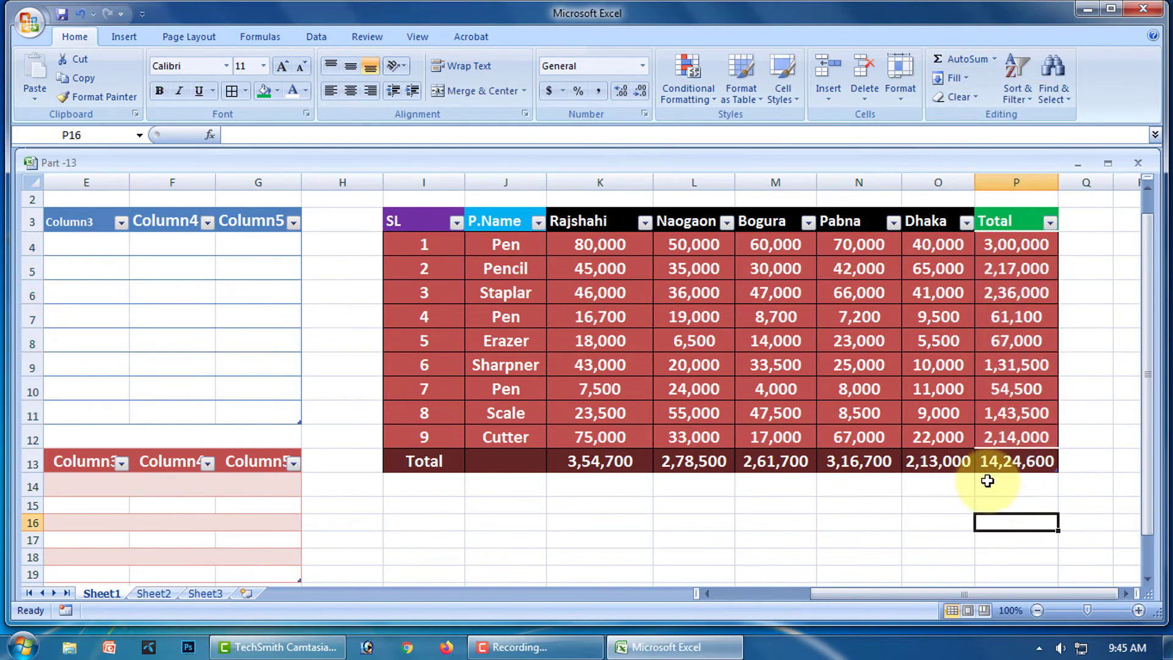
Dismiss the Windows color scheme message without changing the scheme.
{"action": "left_click", "coordinate": [1033, 495]}
{"action": "left_click", "coordinate": [747, 550]}
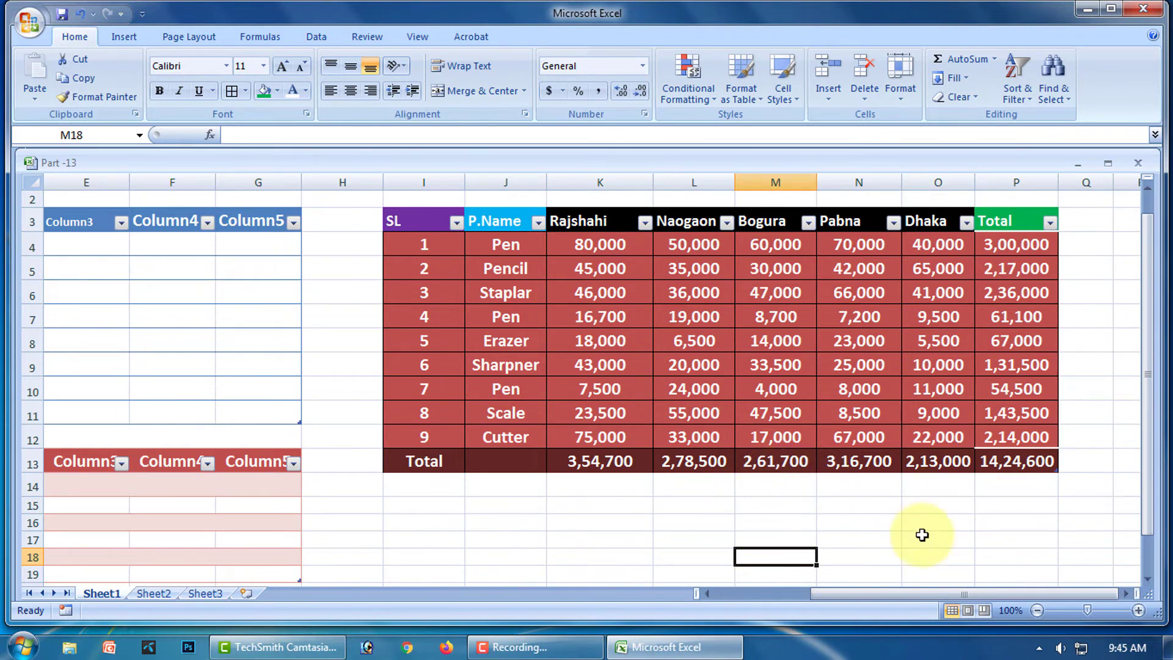
{"action": "scroll", "coordinate": [942, 535], "scroll_direction": "up", "scroll_amount": 1}
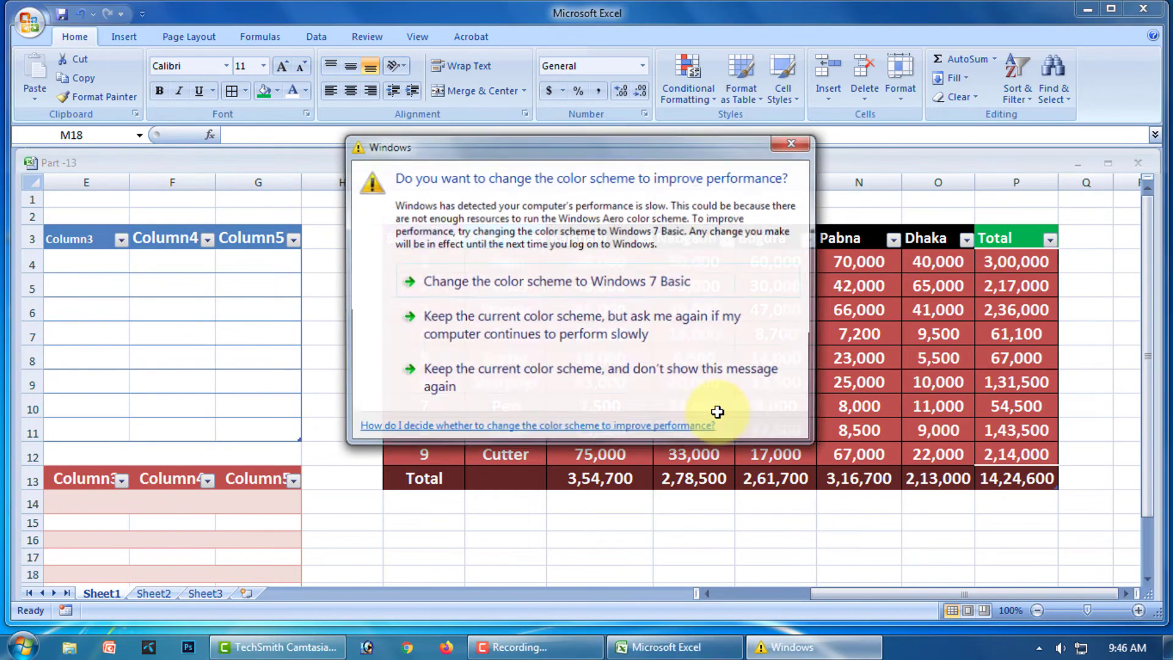
{"action": "left_click", "coordinate": [794, 142]}
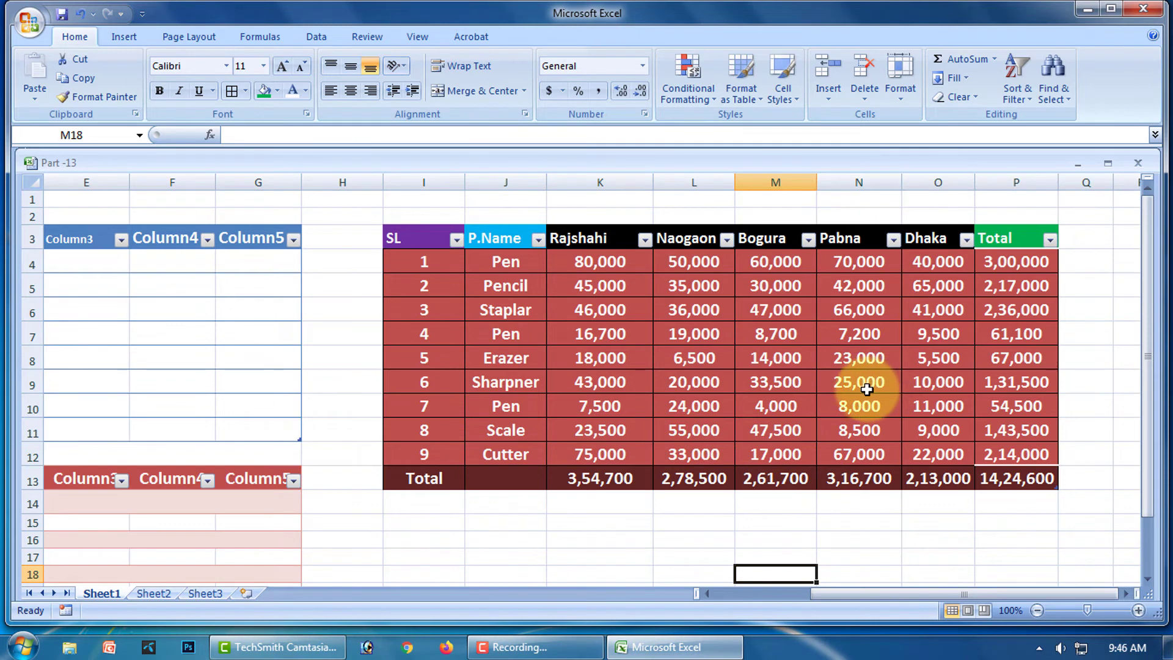
Start a Duplicate Values highlighting rule for the product names in J4:J12.
{"action": "left_click_drag", "start_coordinate": [506, 261], "coordinate": [502, 451]}
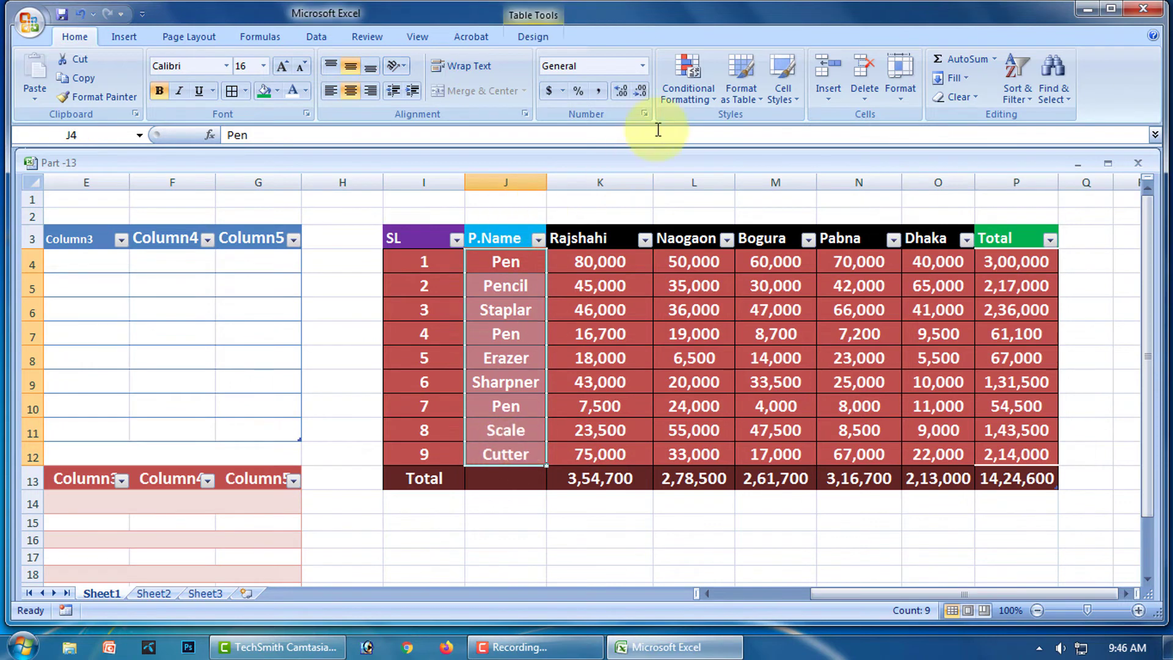
{"action": "left_click", "coordinate": [697, 82]}
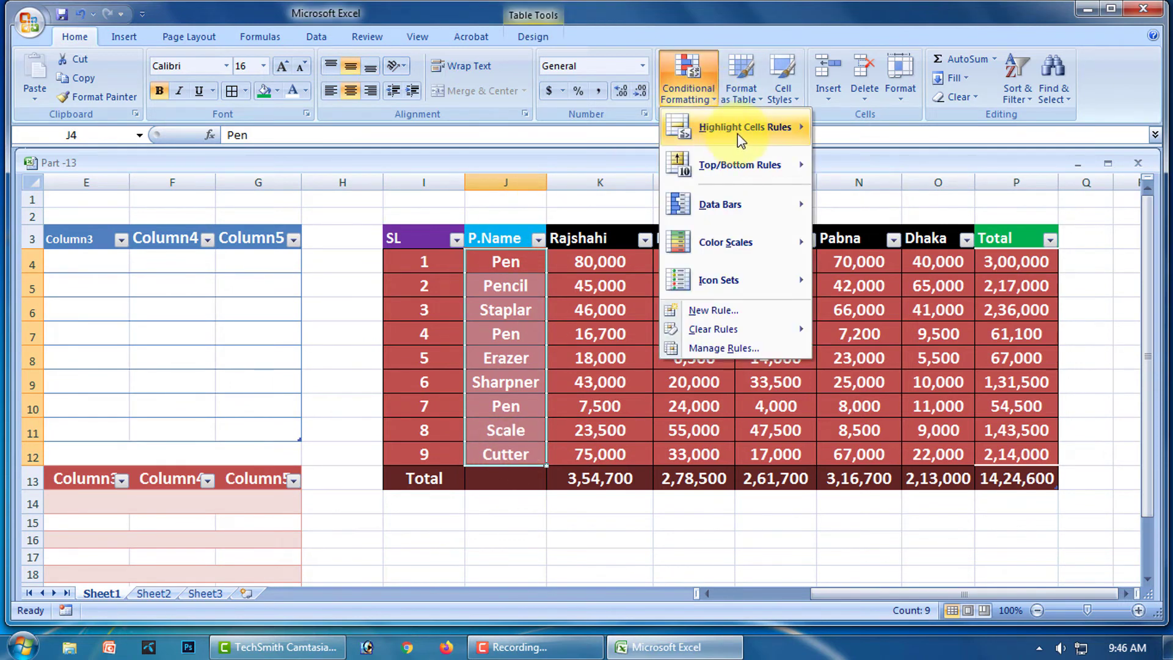
{"action": "mouse_move", "coordinate": [743, 129]}
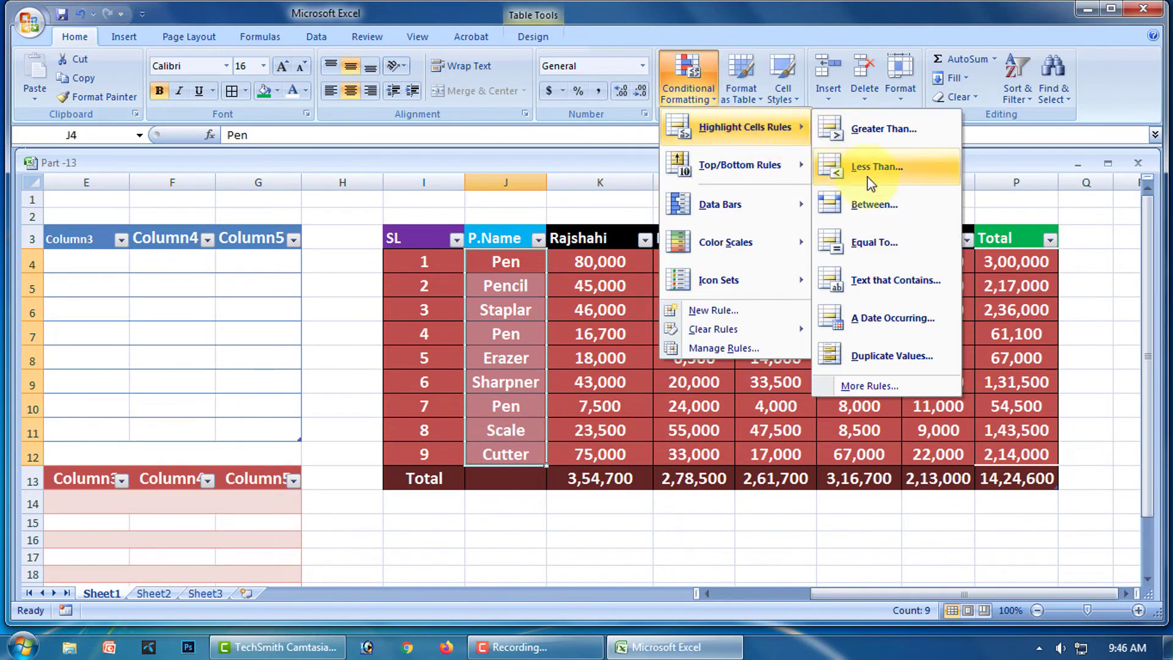
{"action": "left_click", "coordinate": [908, 357]}
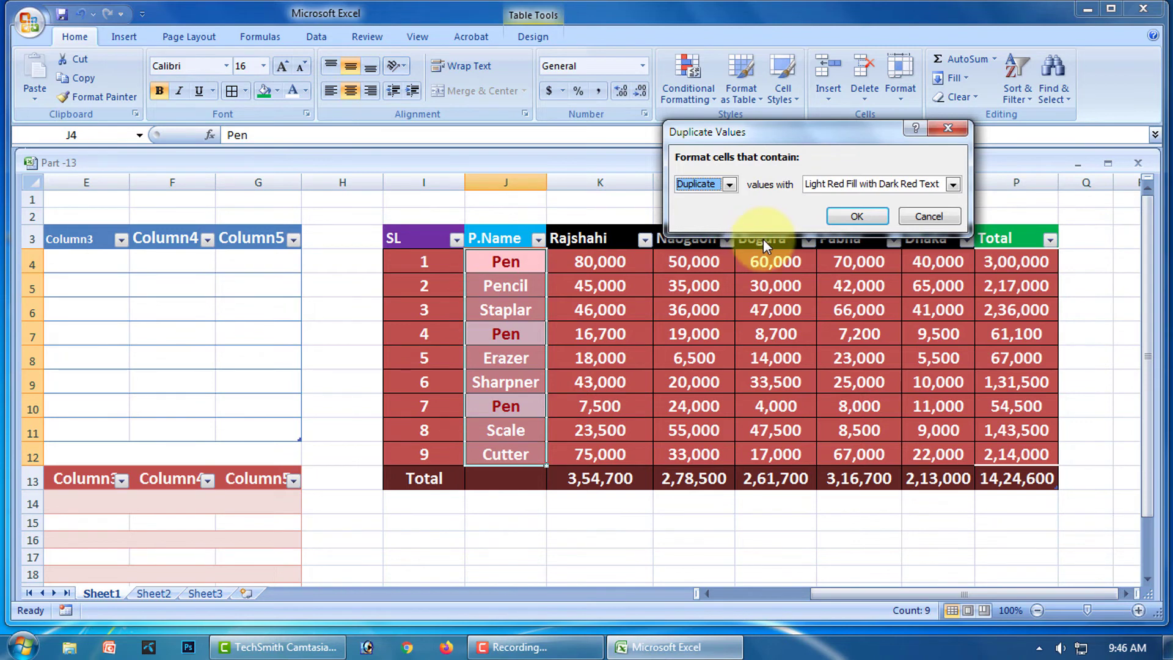
Give the duplicate product names a custom format with green fill and apply the rule.
{"action": "left_click", "coordinate": [953, 186]}
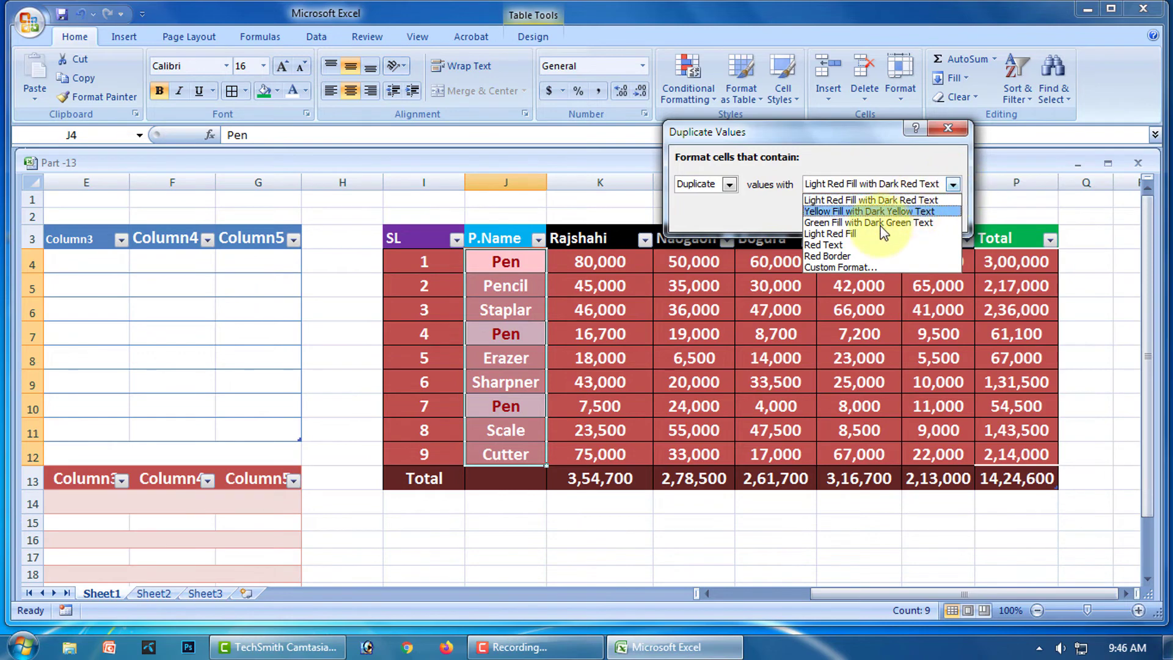
{"action": "left_click", "coordinate": [842, 269]}
{"action": "left_click", "coordinate": [764, 39]}
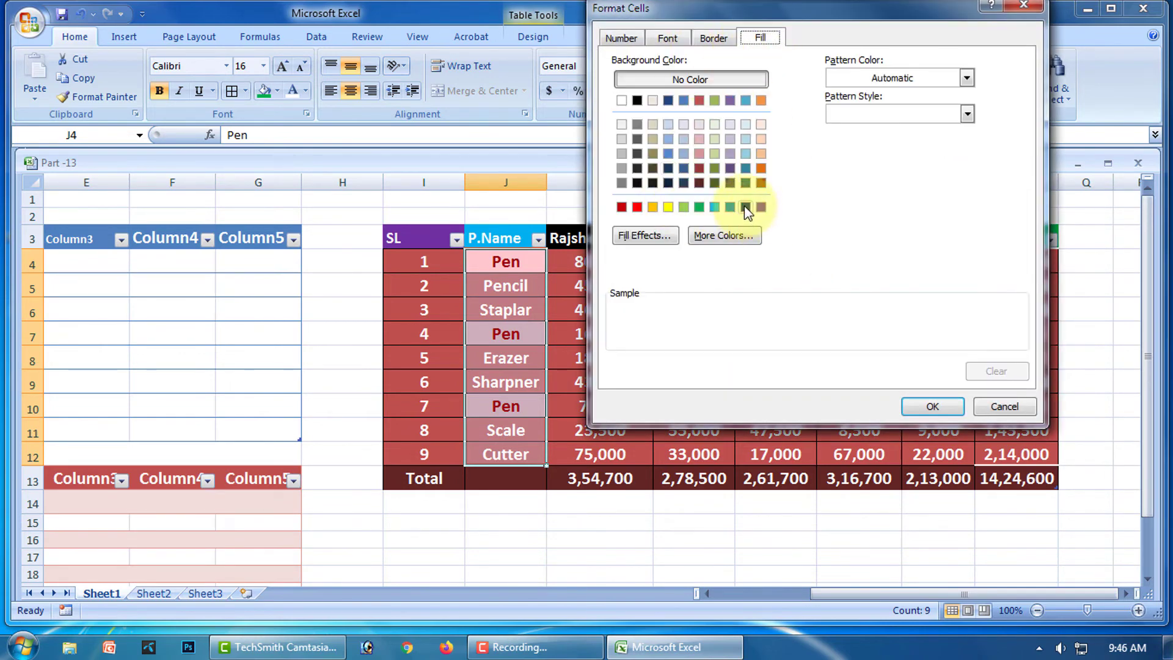
{"action": "left_click", "coordinate": [699, 207]}
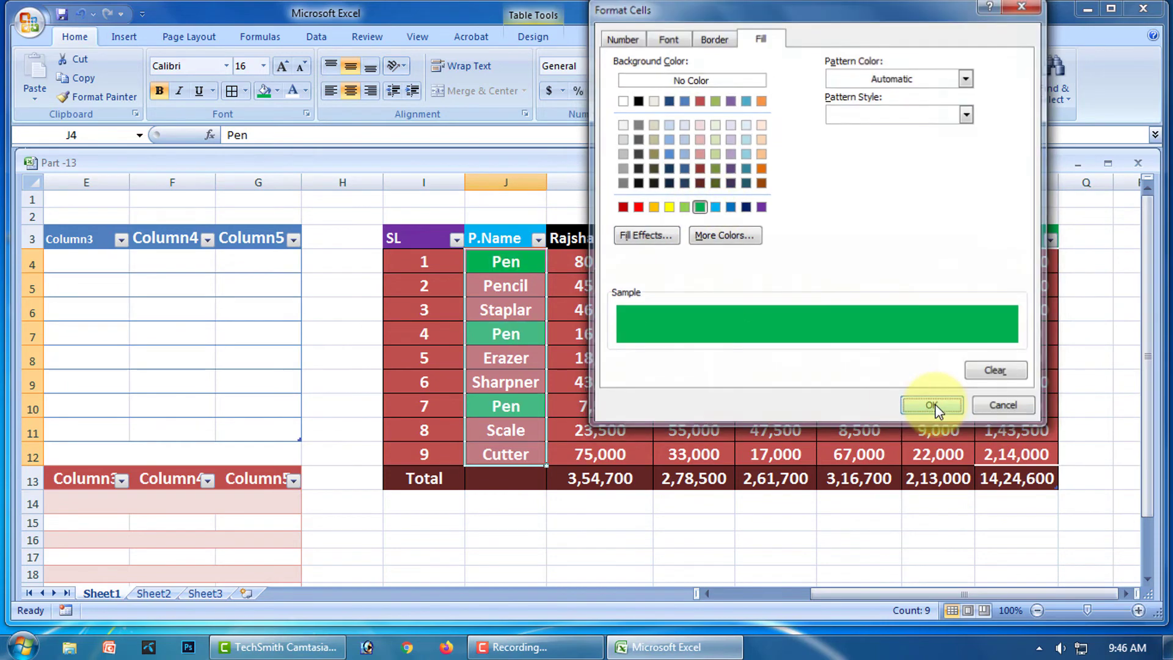
{"action": "left_click", "coordinate": [935, 407]}
{"action": "left_click", "coordinate": [841, 221]}
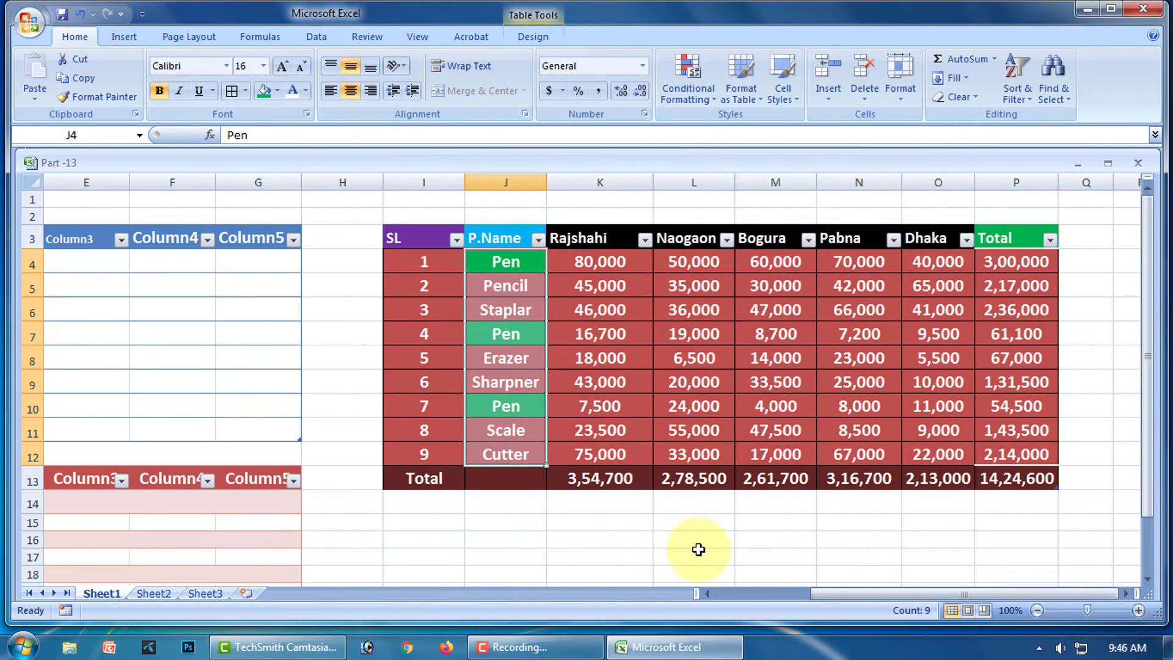
{"action": "left_click", "coordinate": [694, 539]}
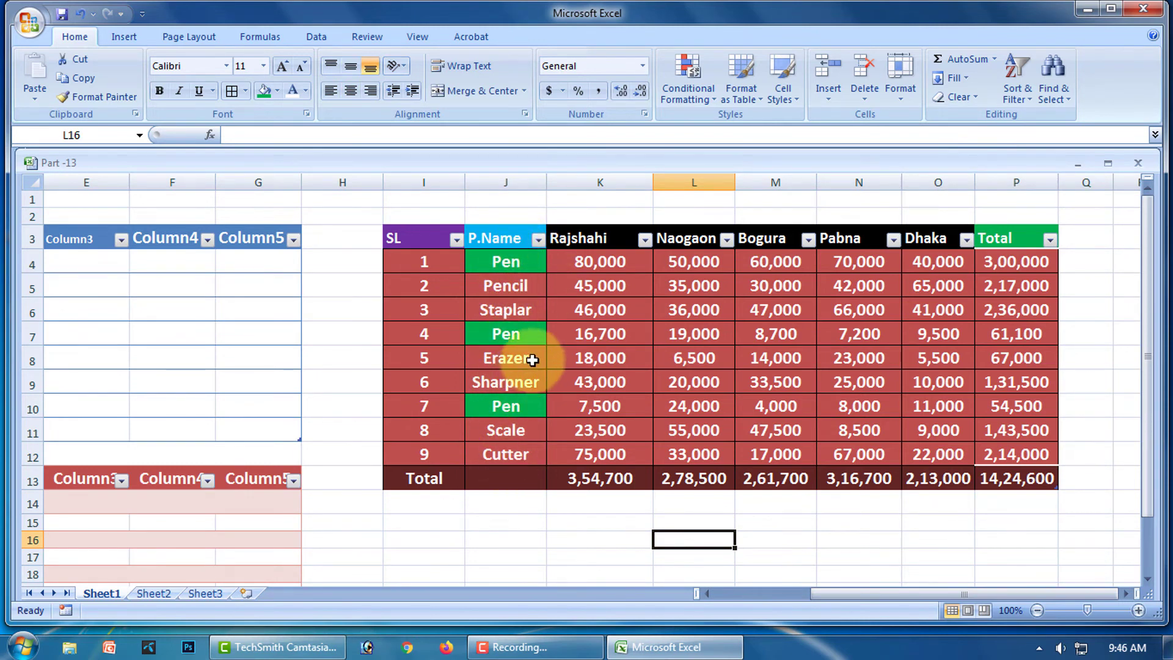
Filter the P.Name column by the green cell color and clear the filter again.
{"action": "left_click", "coordinate": [538, 239]}
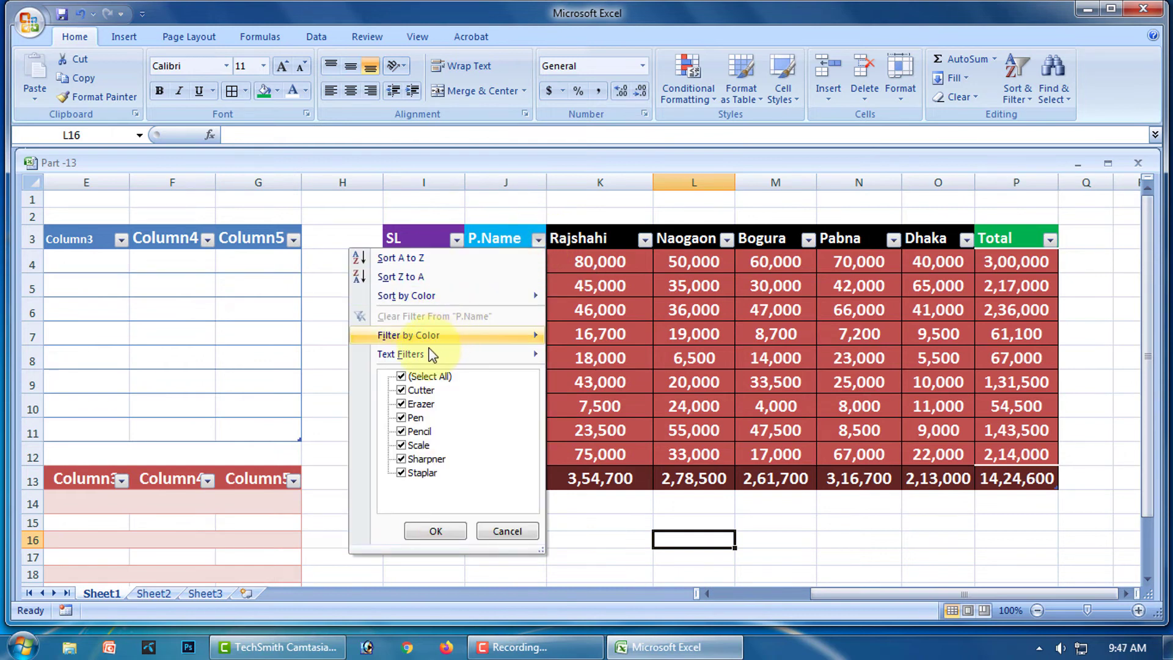
{"action": "mouse_move", "coordinate": [402, 335]}
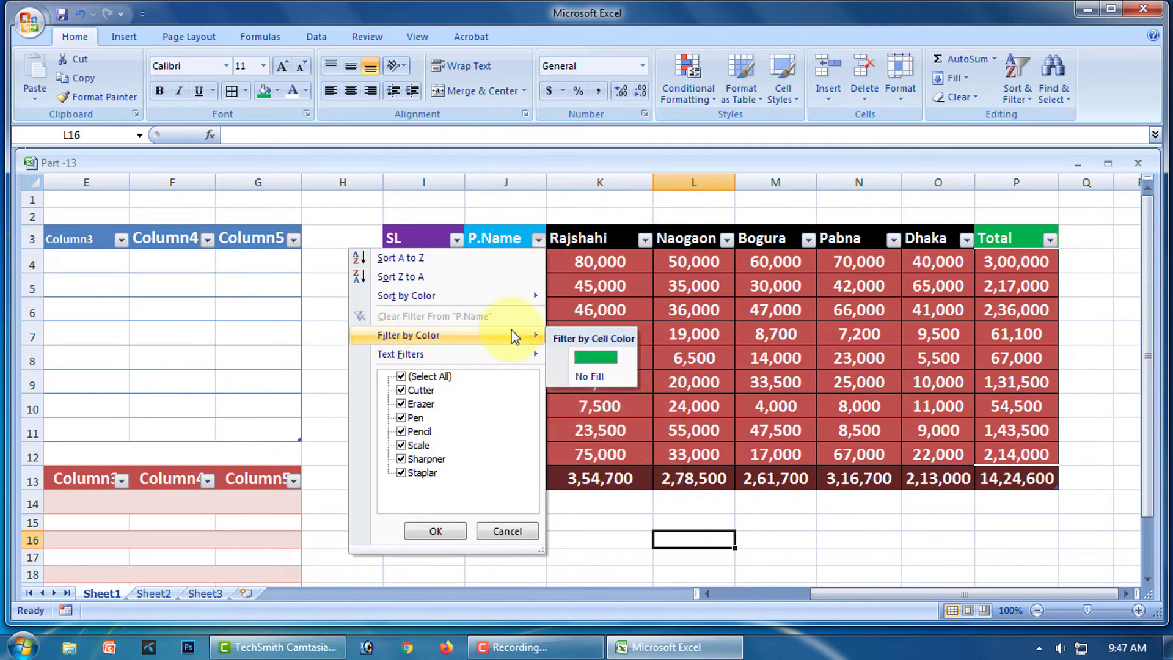
{"action": "left_click", "coordinate": [597, 358]}
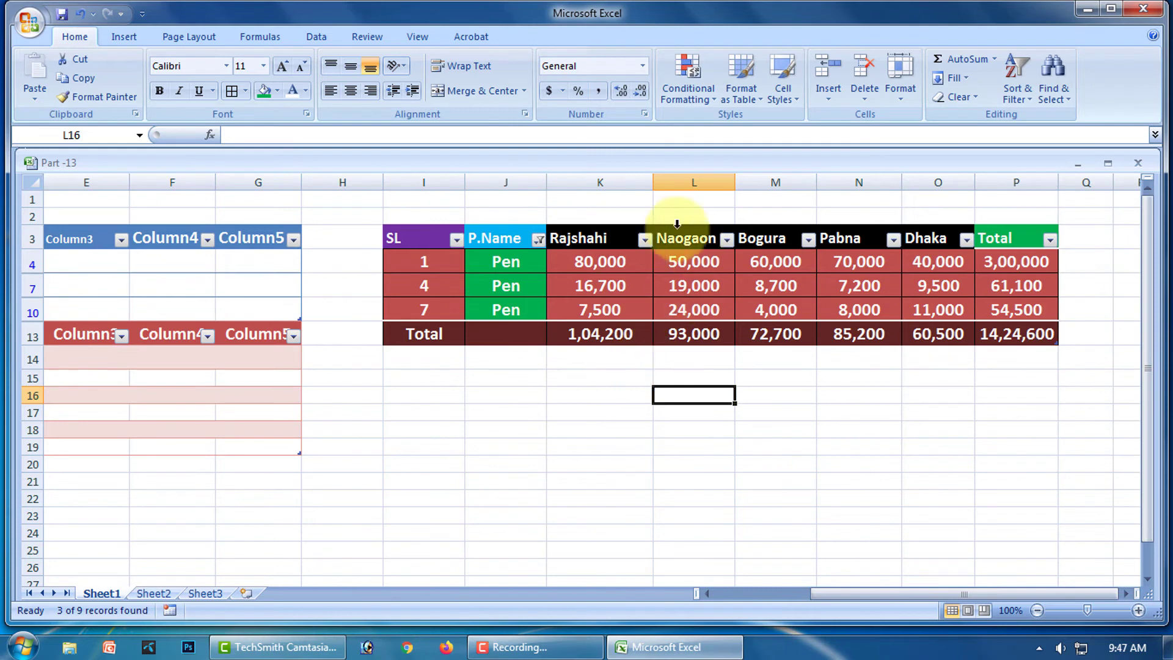
{"action": "left_click", "coordinate": [538, 240]}
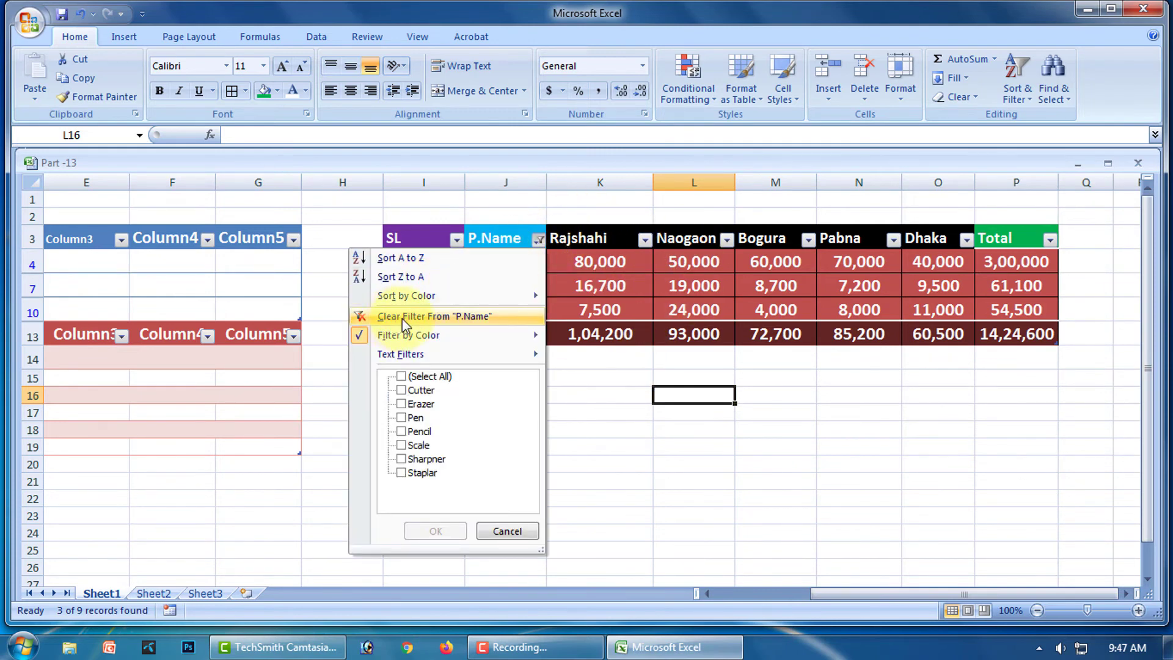
{"action": "left_click", "coordinate": [450, 317]}
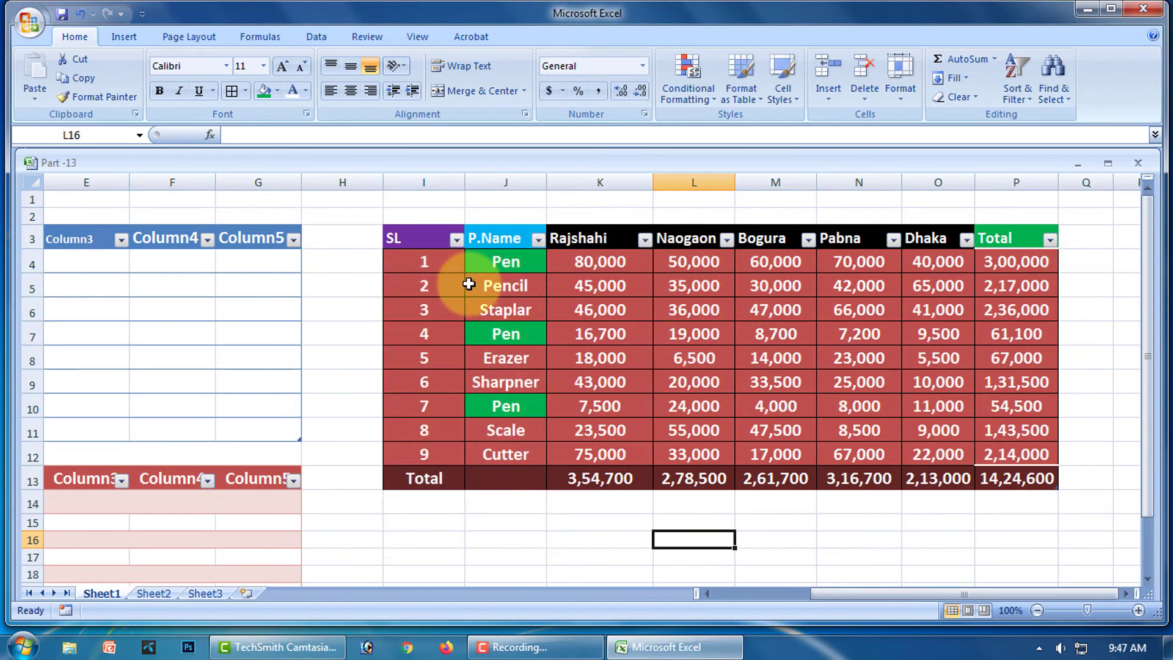
Clear the conditional formatting rules from the product names in J4:J12.
{"action": "left_click_drag", "start_coordinate": [529, 259], "coordinate": [517, 451]}
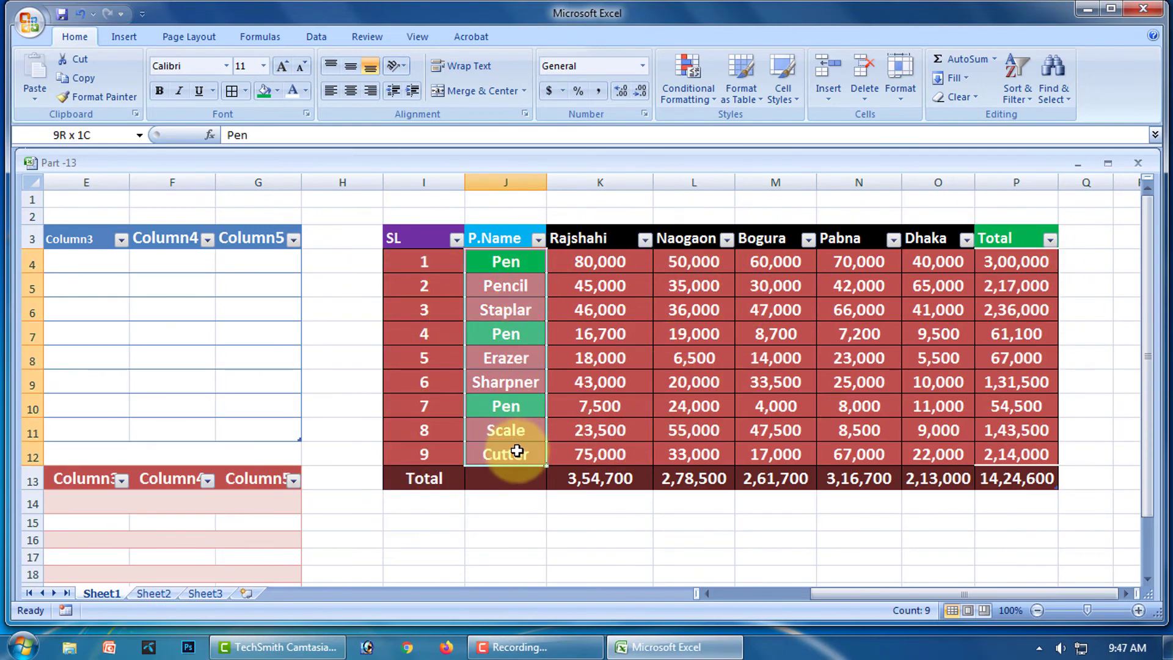
{"action": "left_click", "coordinate": [710, 97]}
{"action": "mouse_move", "coordinate": [728, 331]}
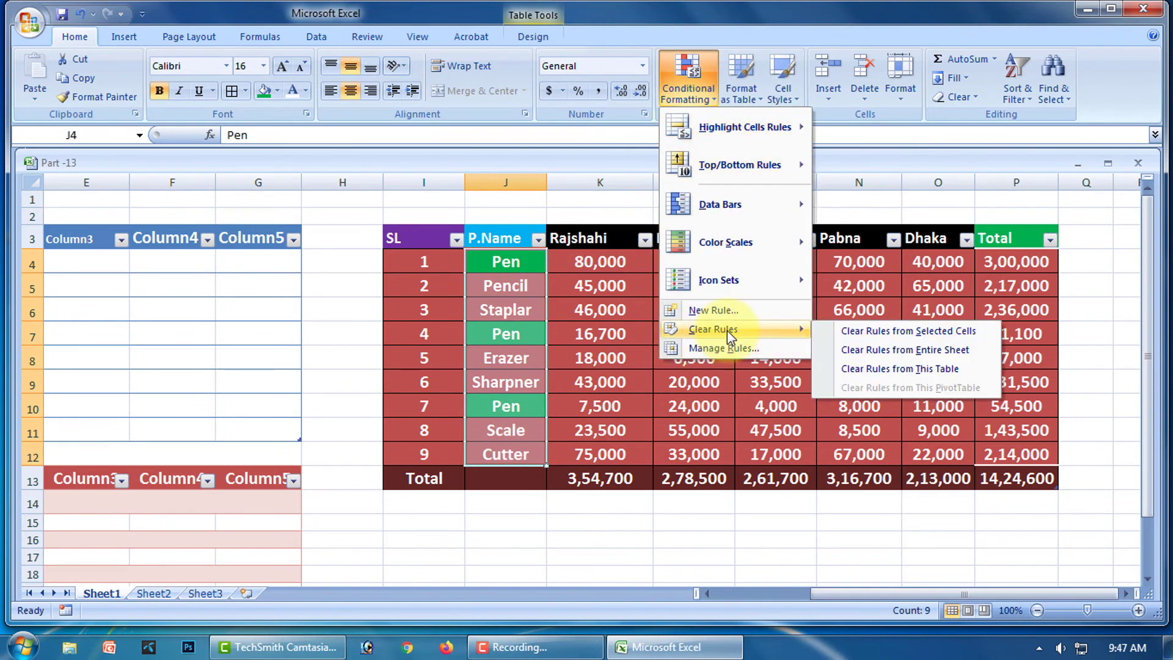
{"action": "left_click", "coordinate": [935, 338]}
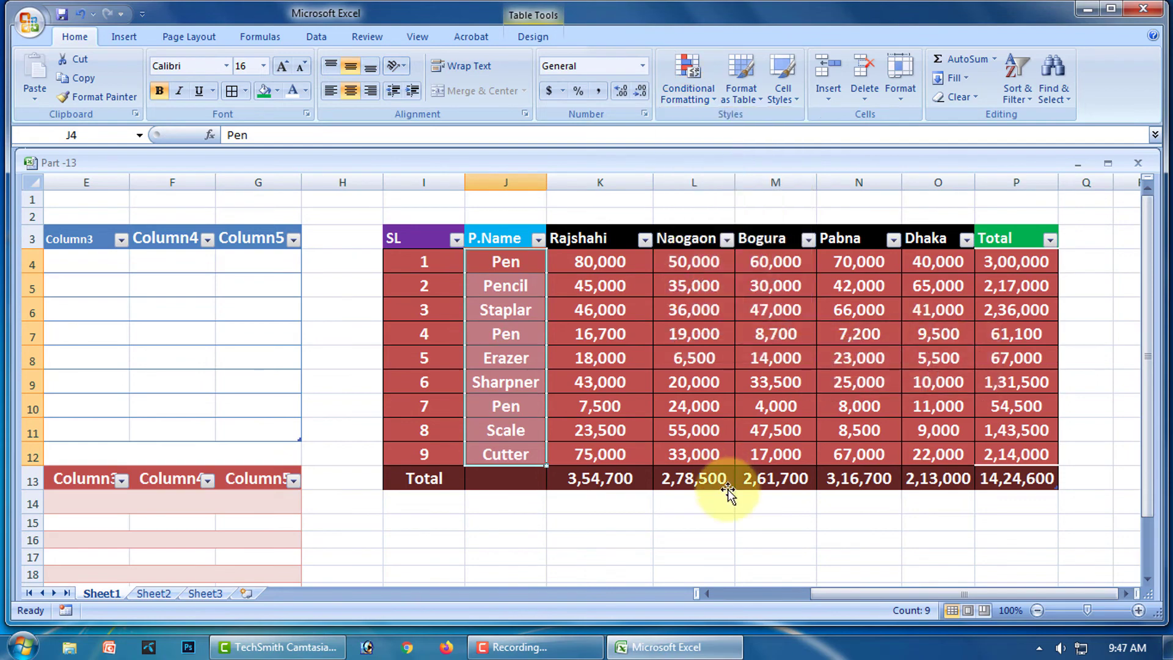
{"action": "left_click", "coordinate": [720, 524]}
{"action": "left_click", "coordinate": [565, 536]}
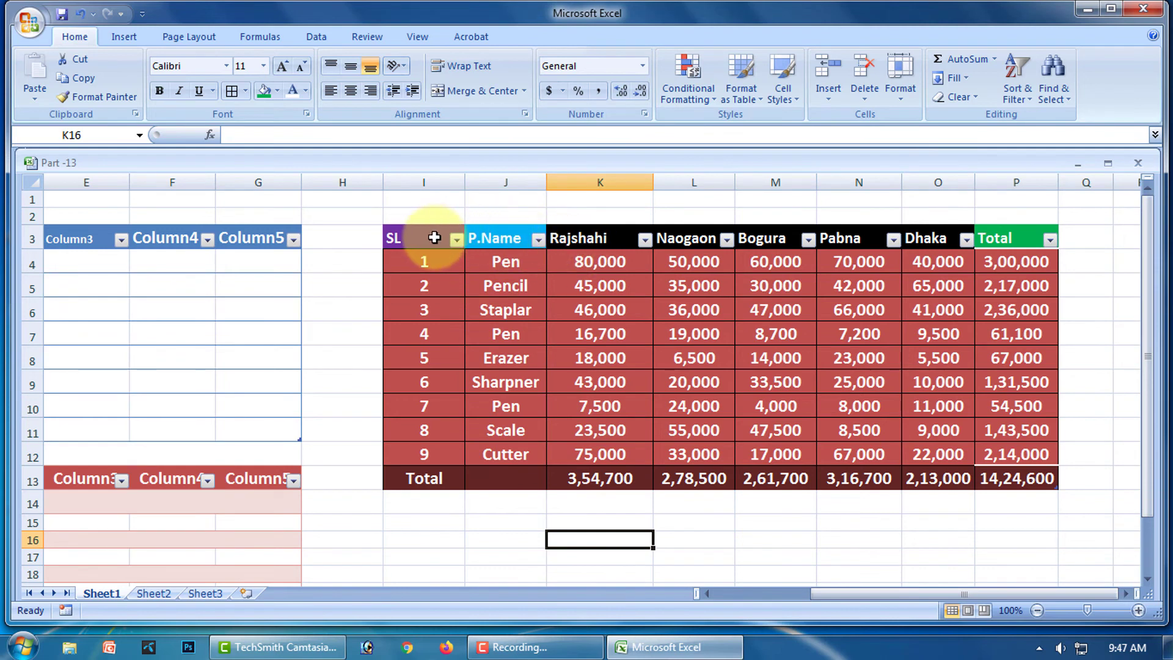
Turn the filter off and back on for the header row I3:P3, twice in a row.
{"action": "left_click_drag", "start_coordinate": [431, 237], "coordinate": [1029, 237]}
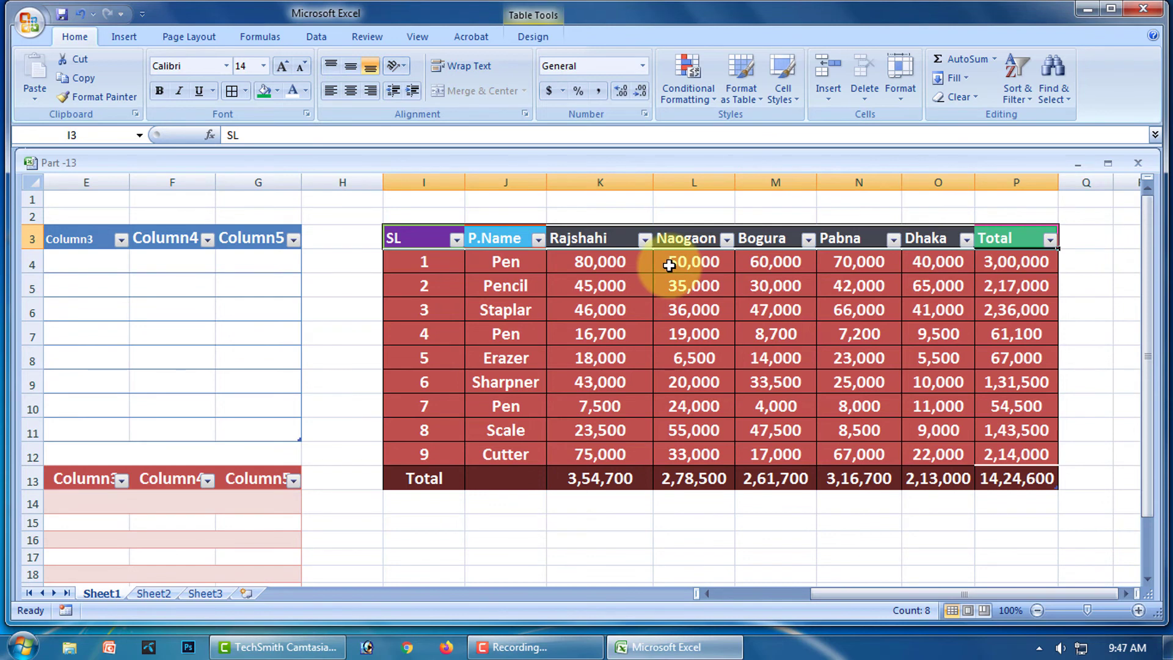
{"action": "key", "text": "ctrl+shift+l"}
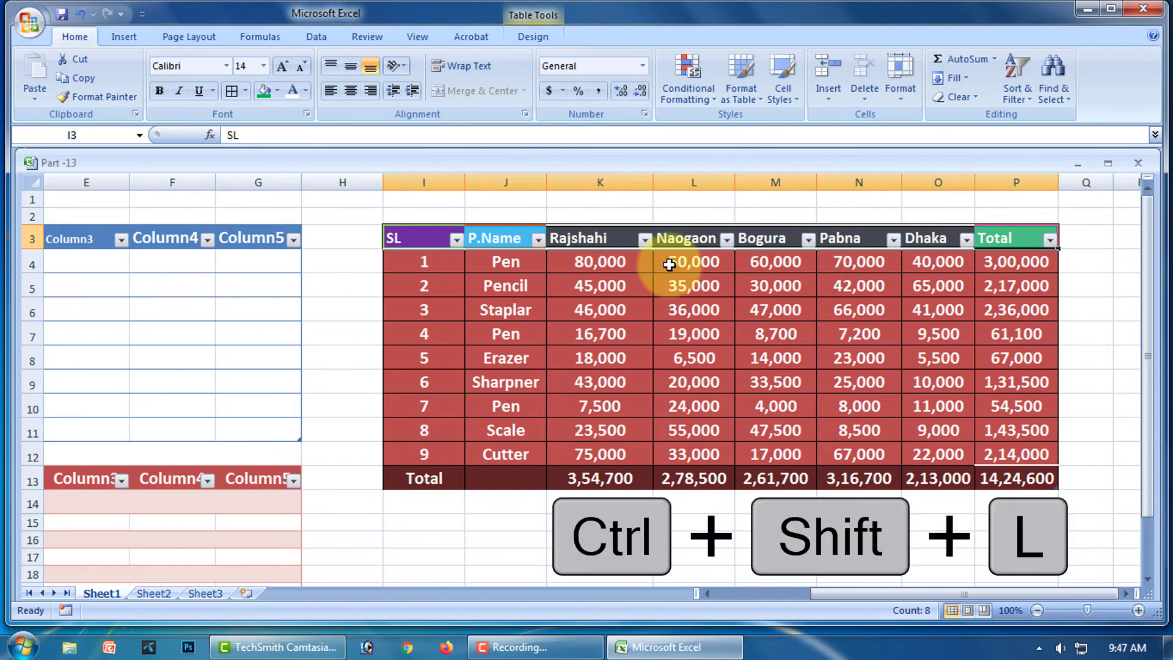
{"action": "key", "text": "ctrl+shift+l"}
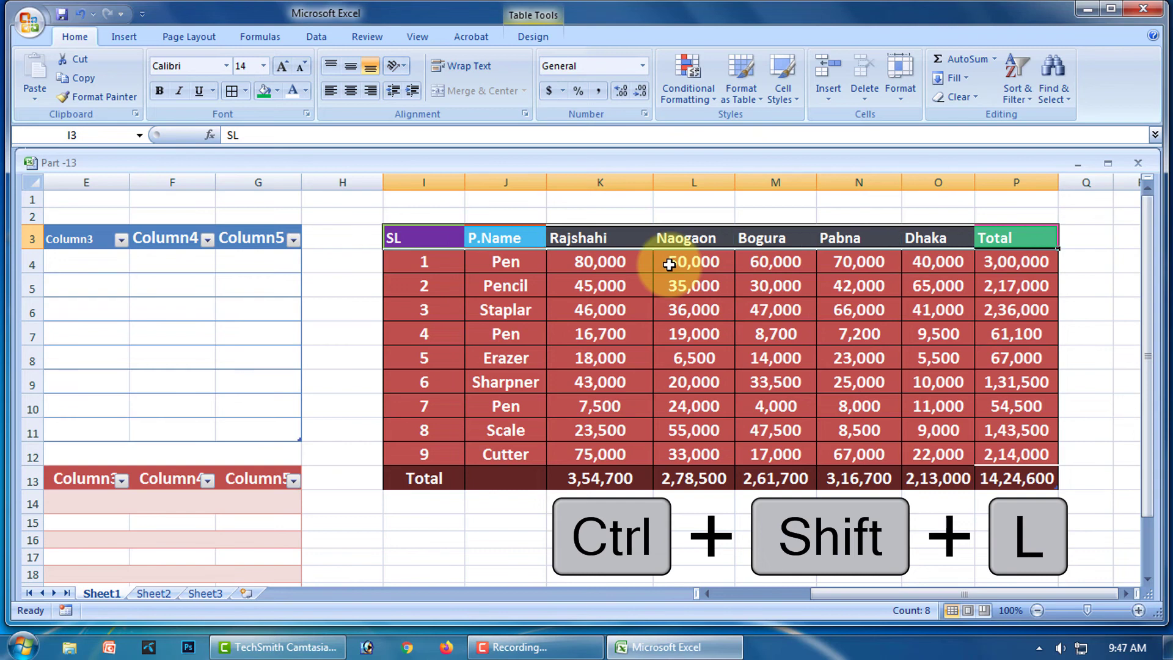
{"action": "key", "text": "ctrl+shift+l"}
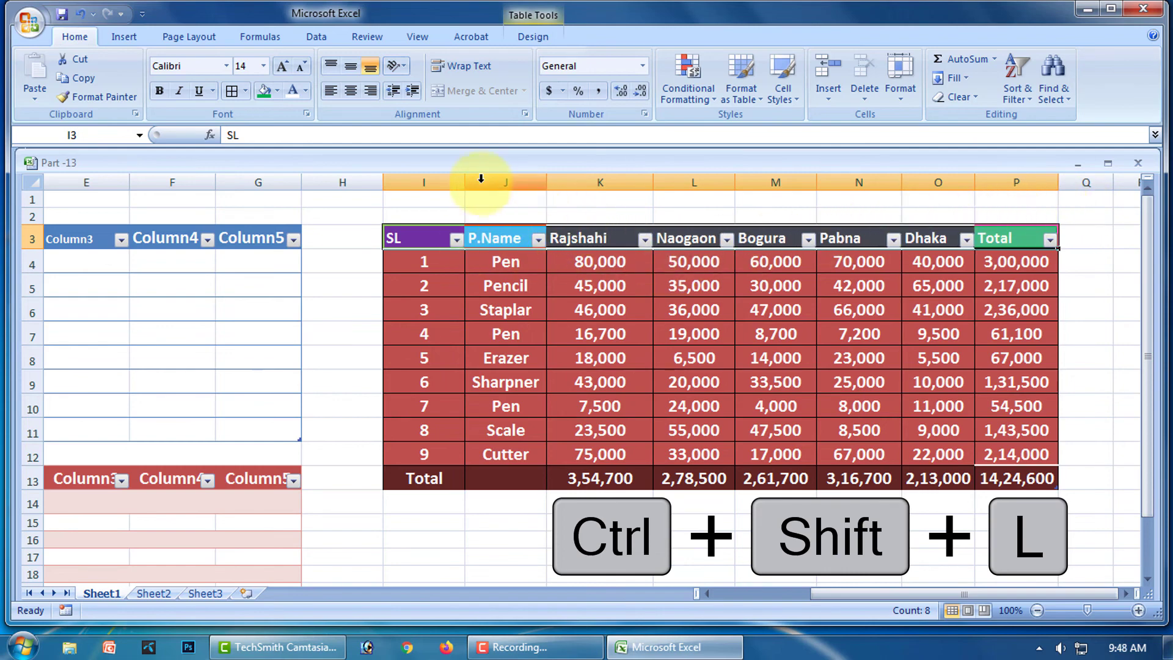
{"action": "left_click", "coordinate": [313, 38]}
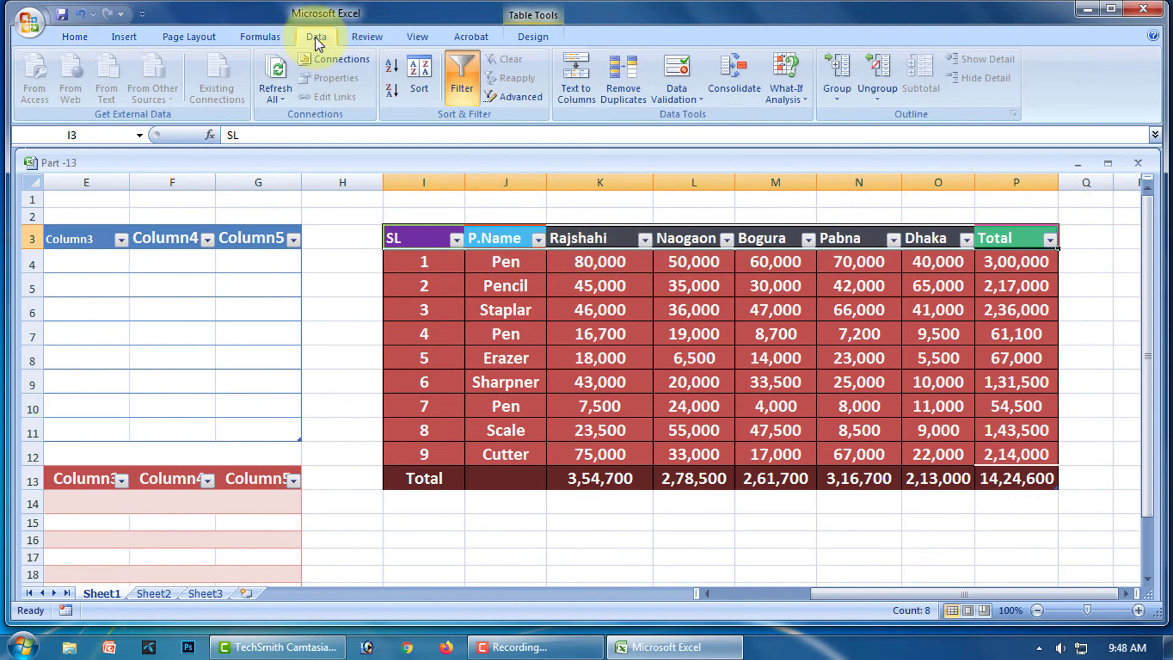
{"action": "left_click", "coordinate": [460, 82]}
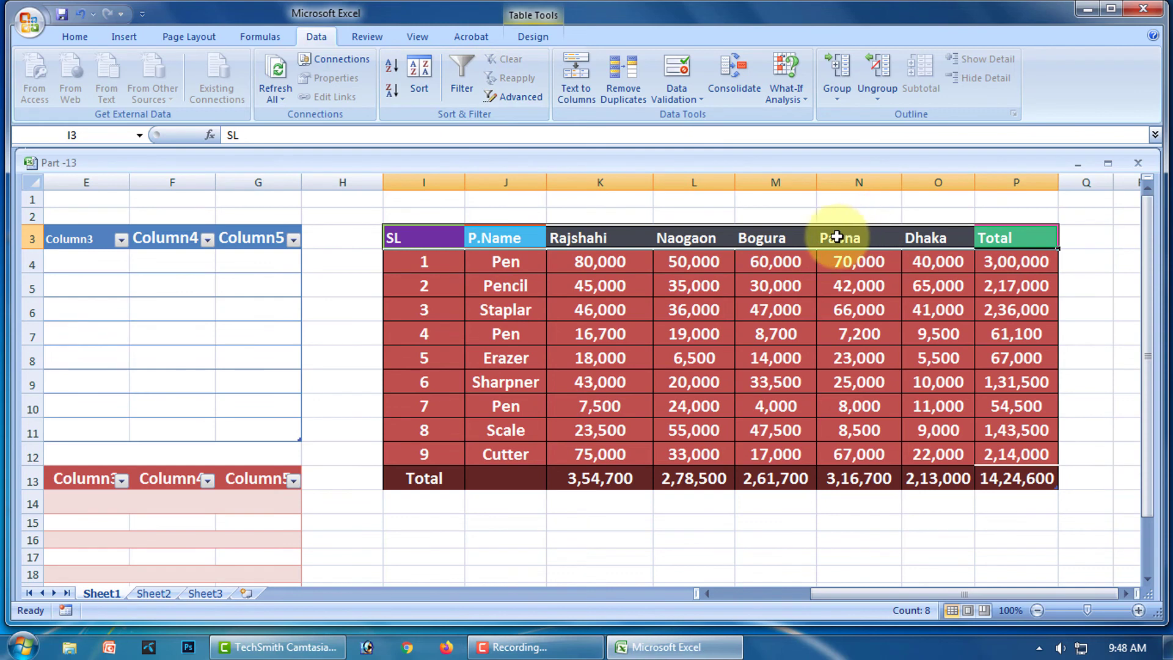
{"action": "left_click", "coordinate": [463, 76]}
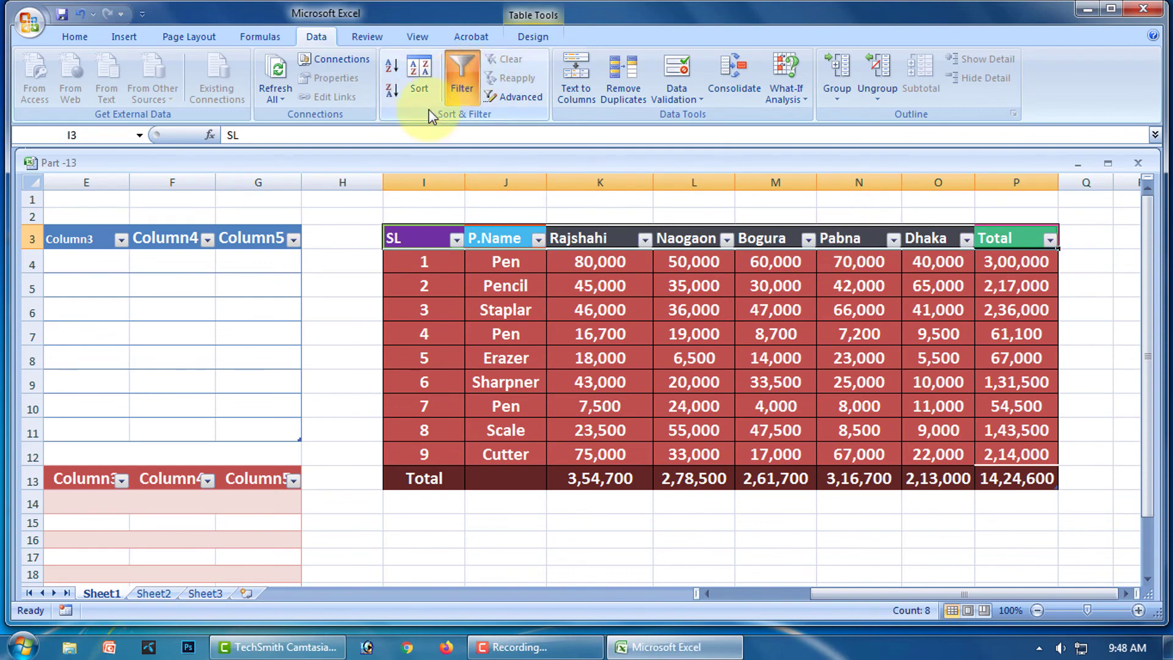
{"action": "left_click", "coordinate": [712, 524]}
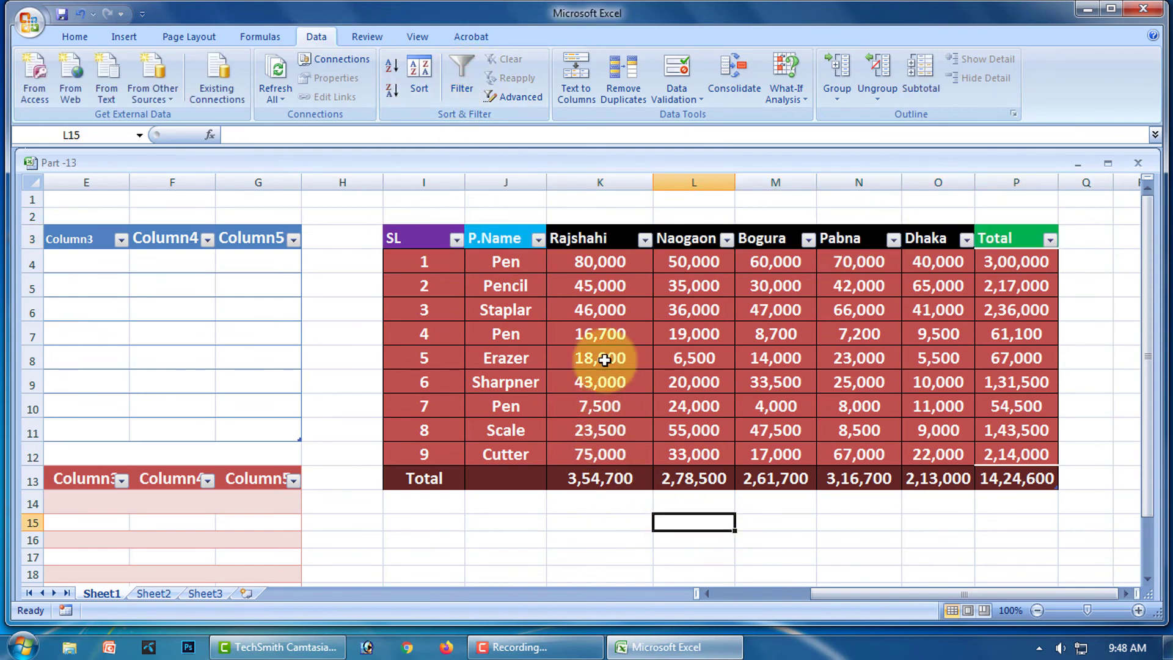
Filter the P.Name column to show only the Pen rows.
{"action": "left_click", "coordinate": [538, 240]}
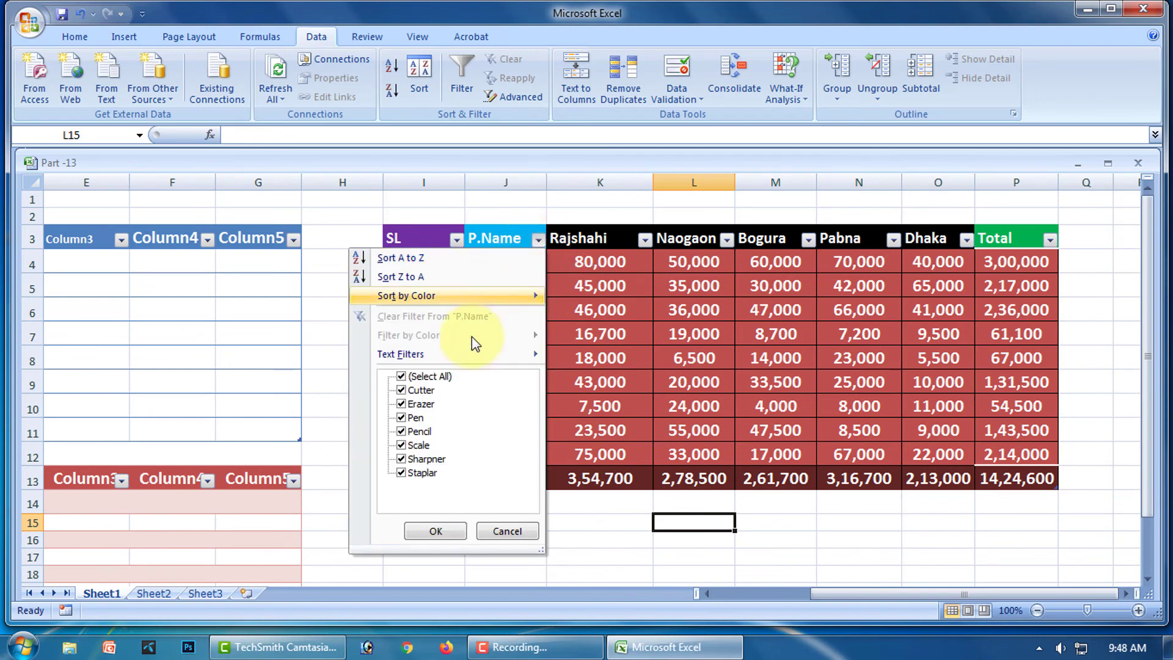
{"action": "left_click", "coordinate": [437, 377]}
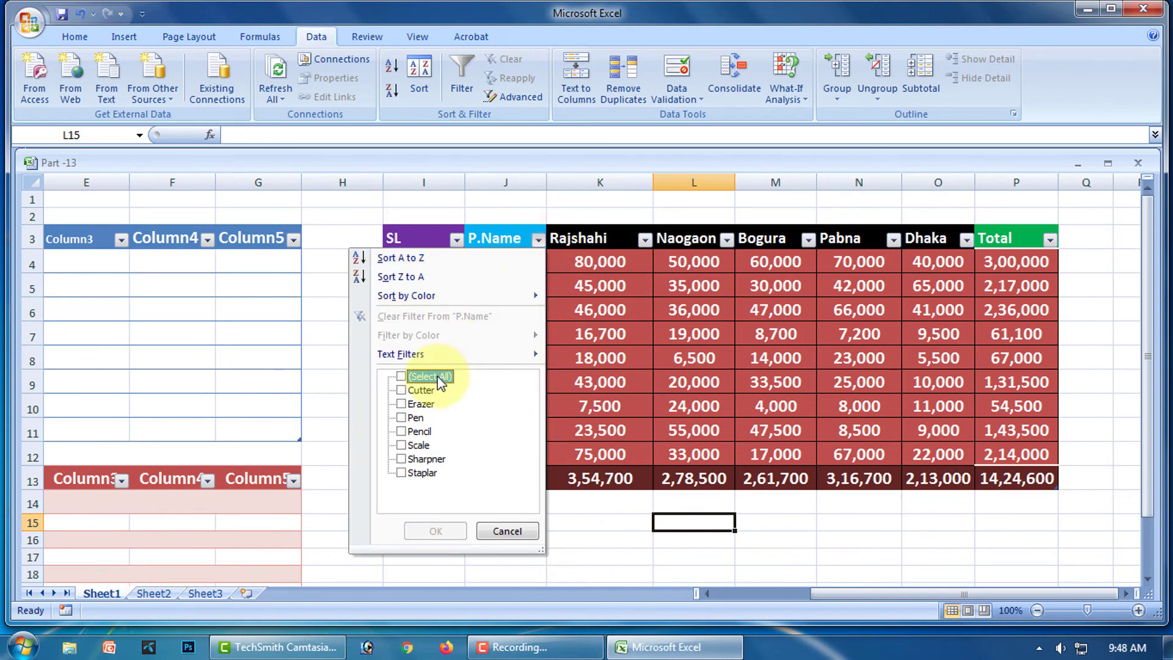
{"action": "left_click", "coordinate": [402, 419]}
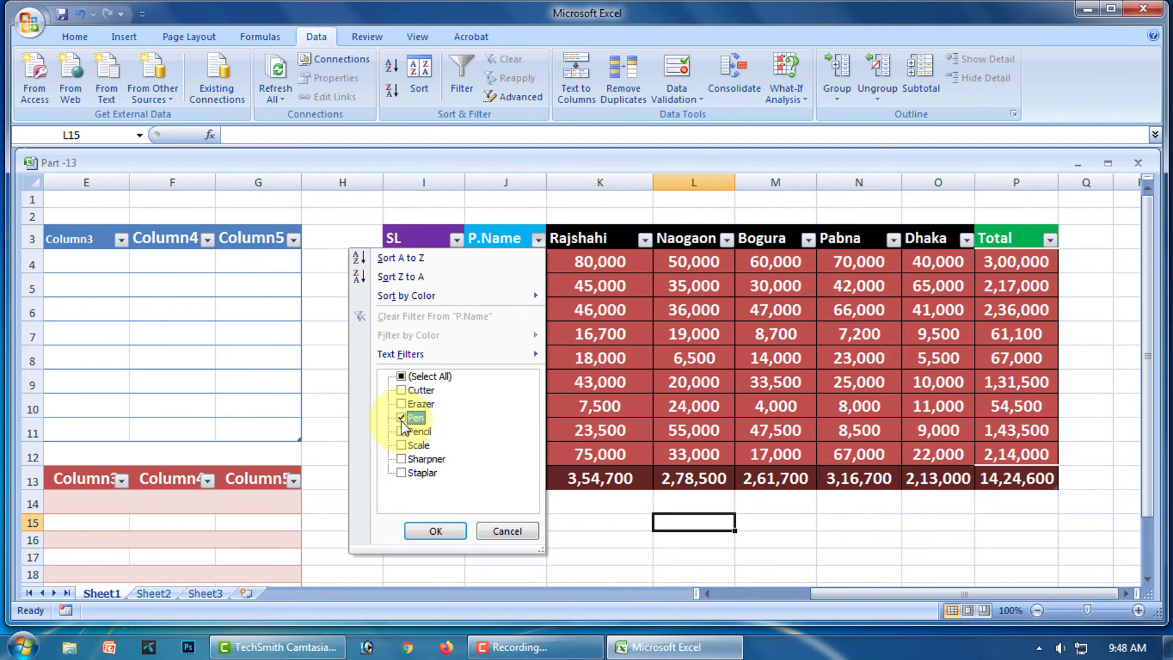
{"action": "left_click", "coordinate": [436, 532]}
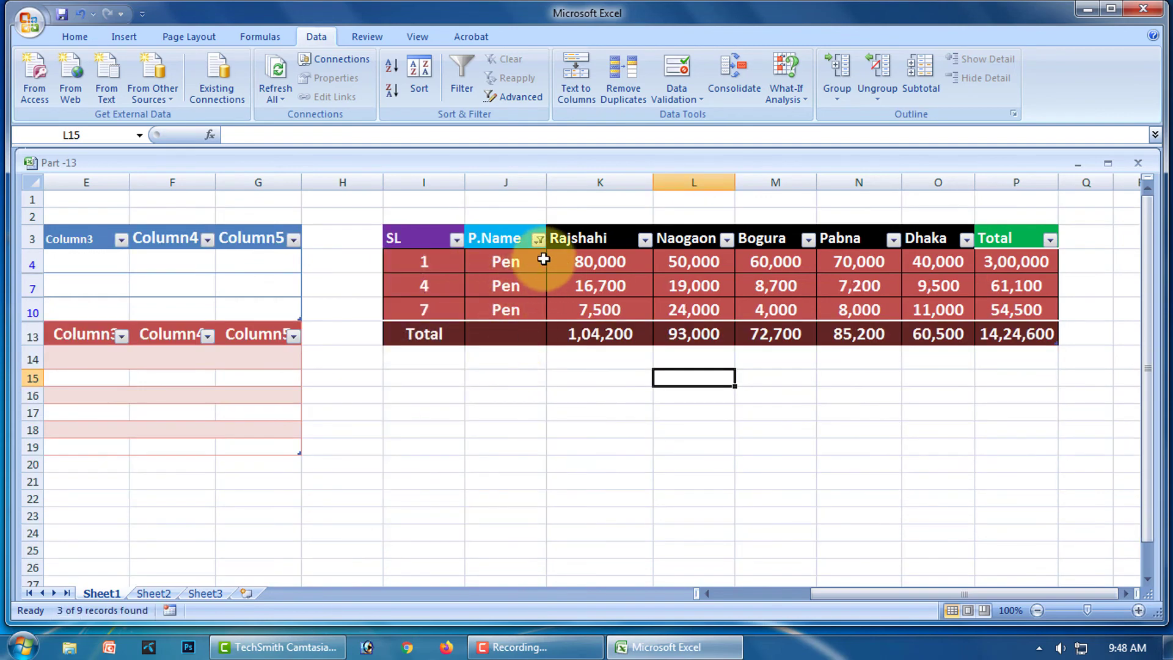
Add Scale and Staplar to the products shown by the P.Name filter.
{"action": "left_click", "coordinate": [539, 240]}
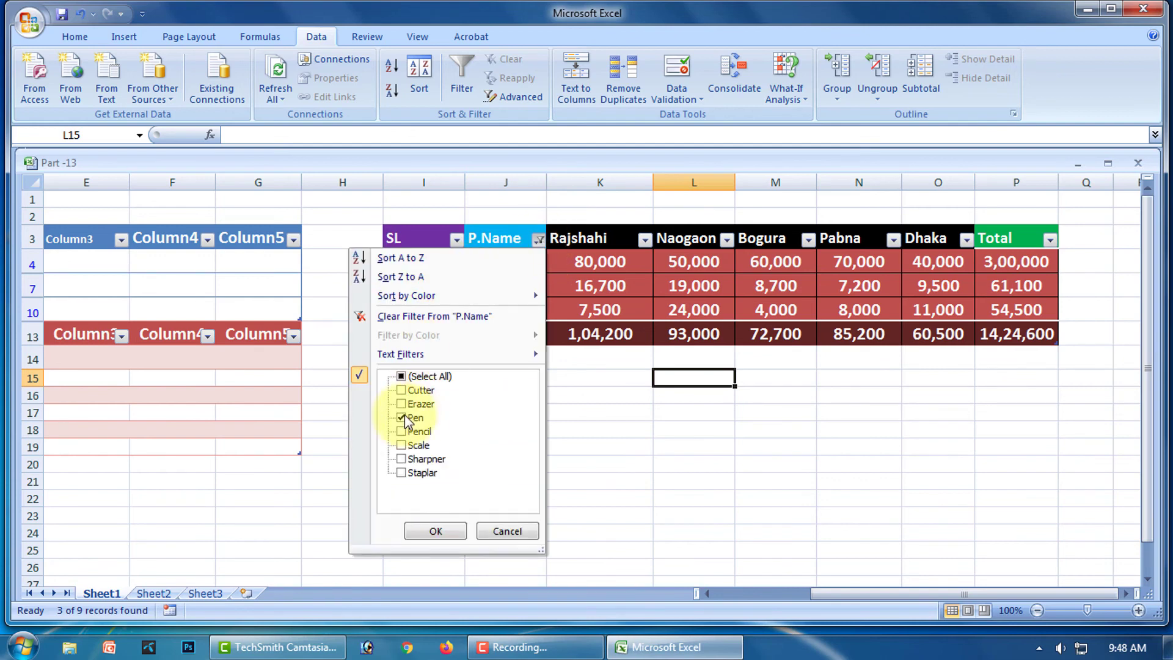
{"action": "left_click", "coordinate": [402, 446]}
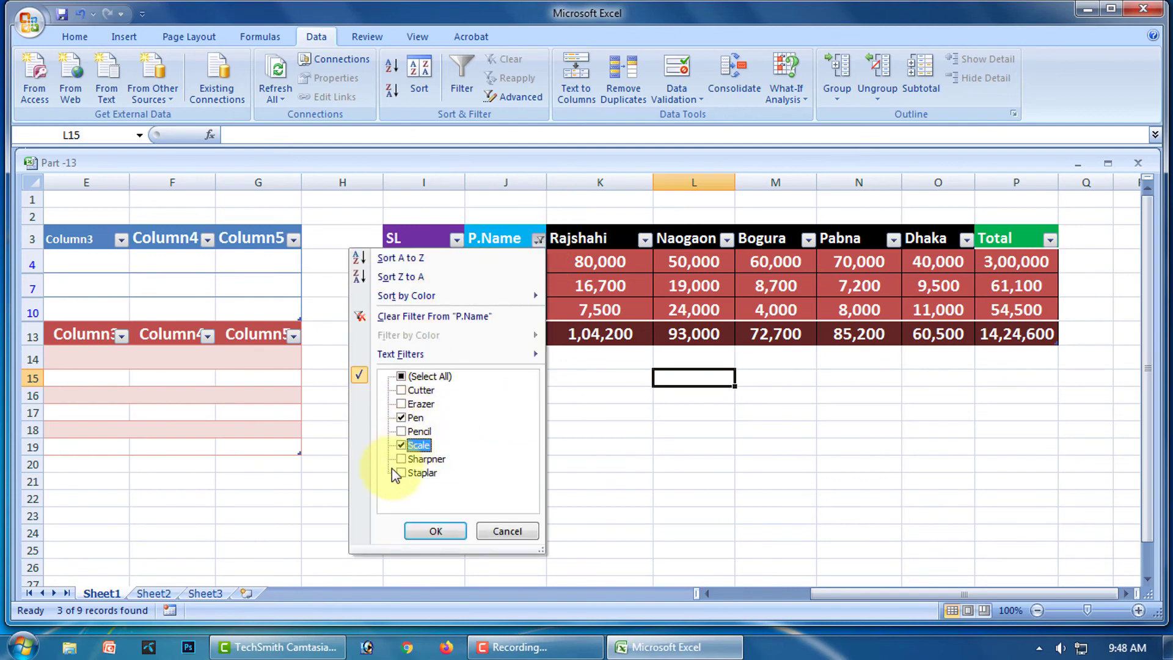
{"action": "left_click", "coordinate": [402, 473]}
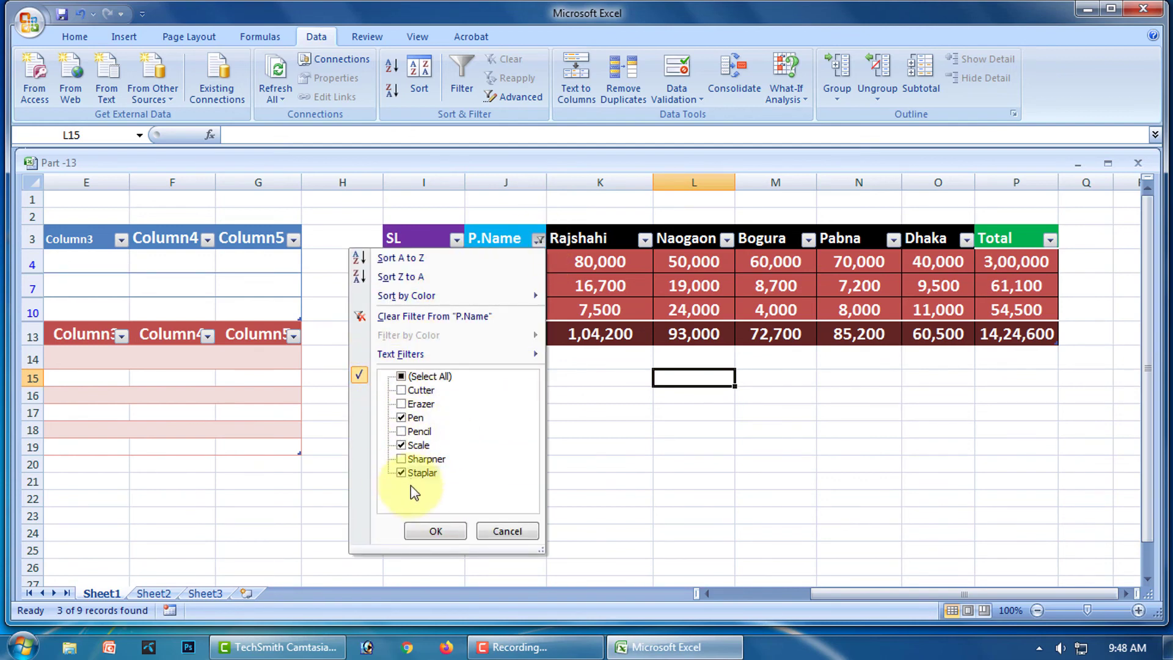
{"action": "left_click", "coordinate": [442, 535]}
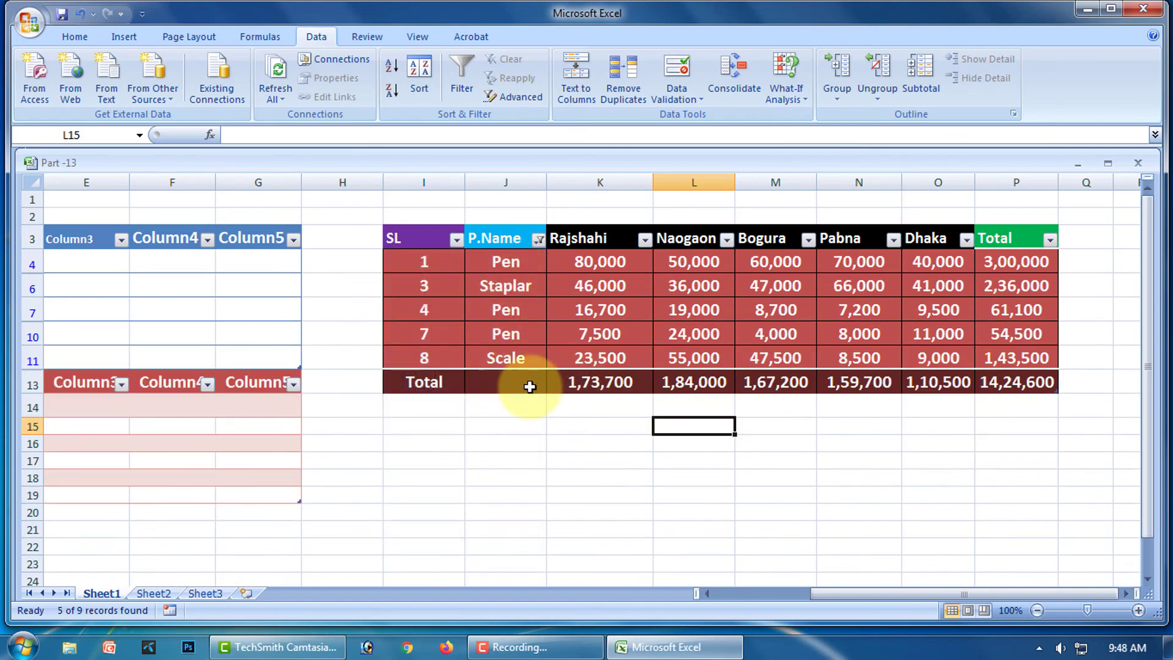
Reselect all products in the P.Name filter to show every row again.
{"action": "left_click", "coordinate": [541, 241]}
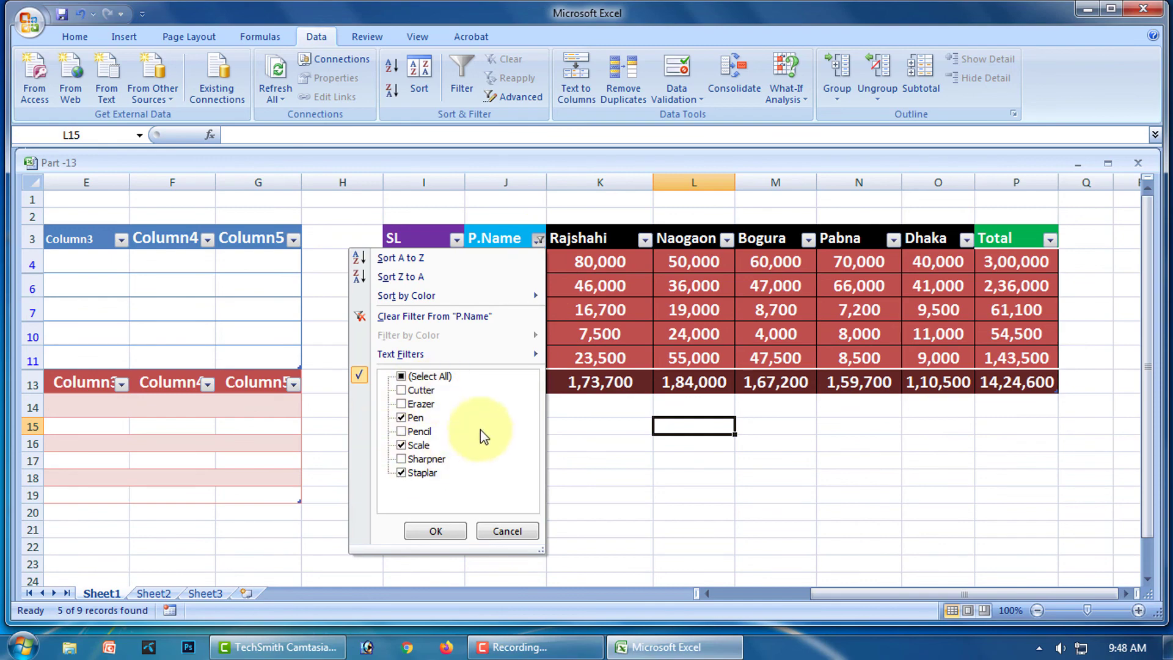
{"action": "left_click", "coordinate": [405, 377]}
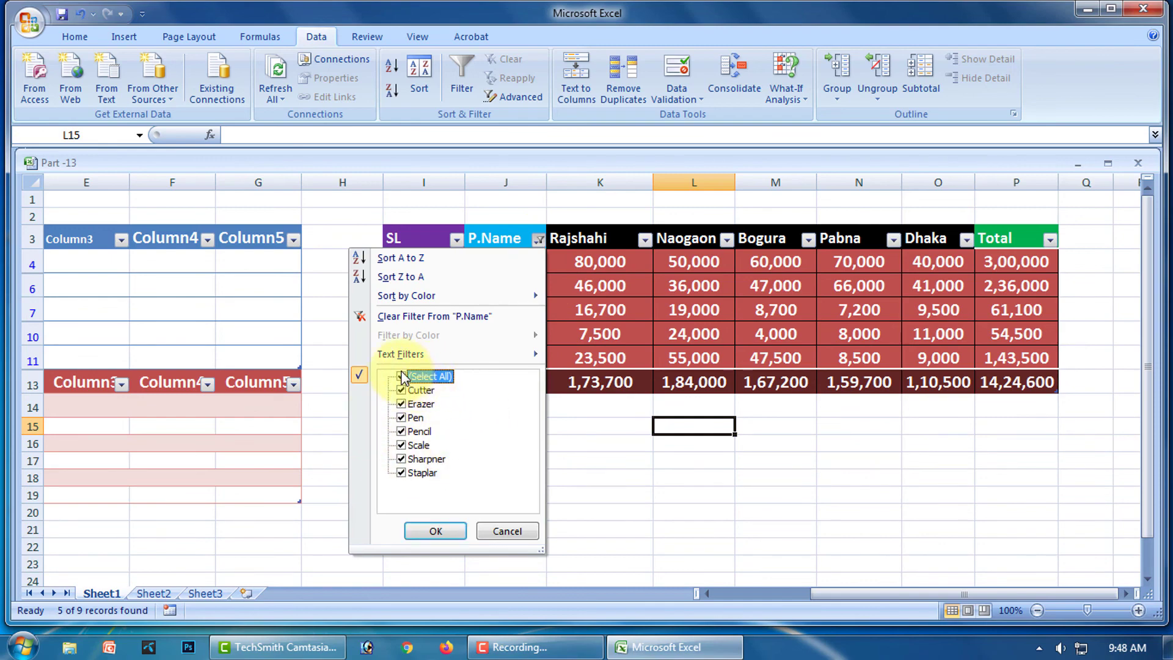
{"action": "left_click", "coordinate": [430, 530]}
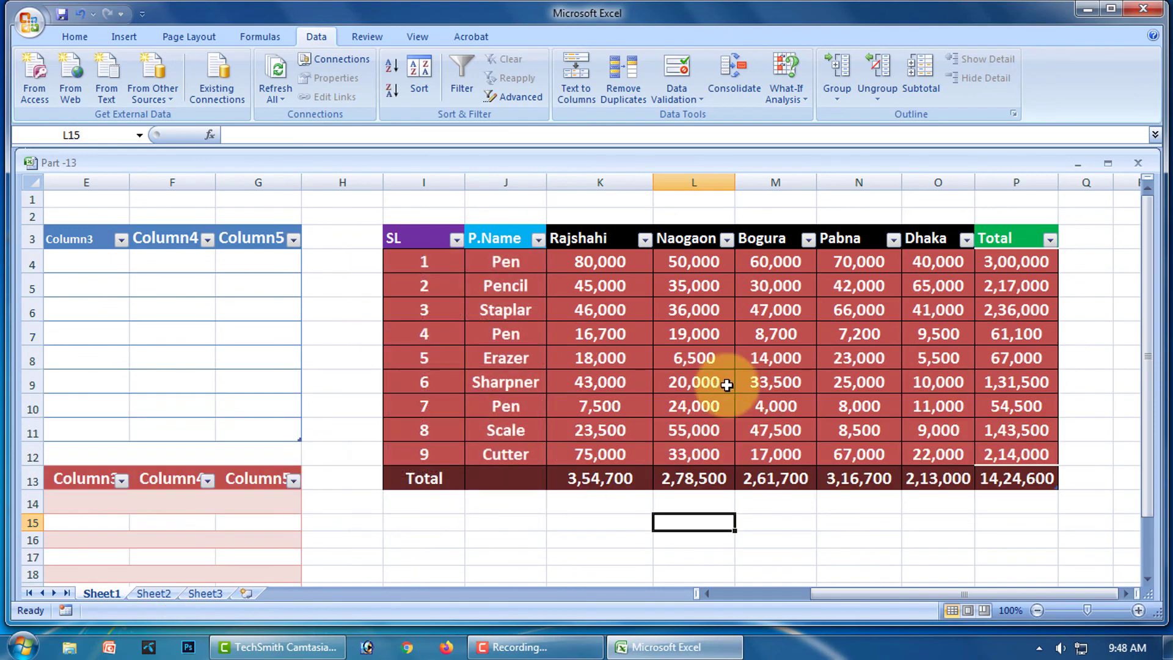
{"action": "left_click", "coordinate": [800, 558]}
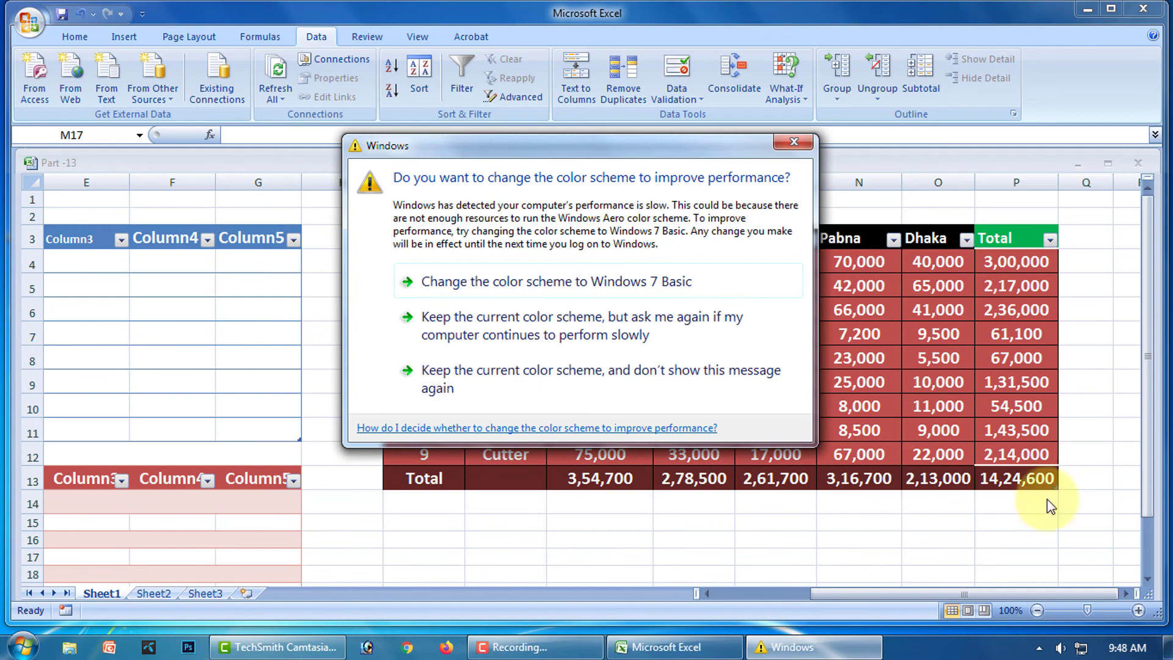
Close the Windows color scheme message without choosing any of its options.
{"action": "left_click", "coordinate": [792, 144]}
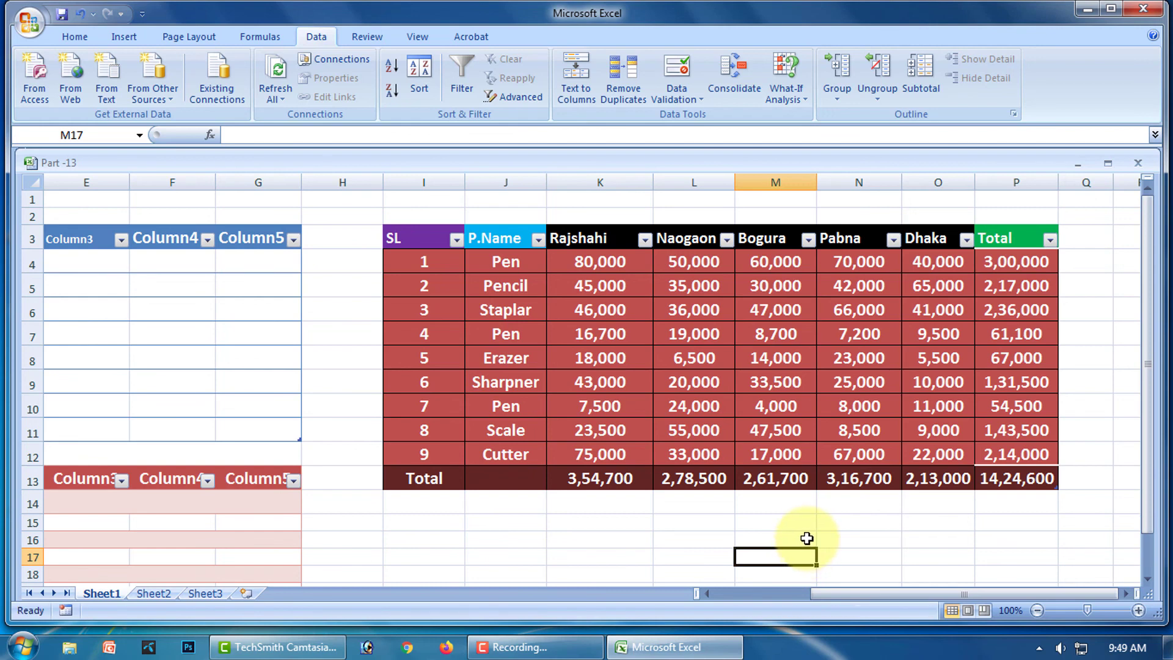
{"action": "left_click", "coordinate": [538, 646]}
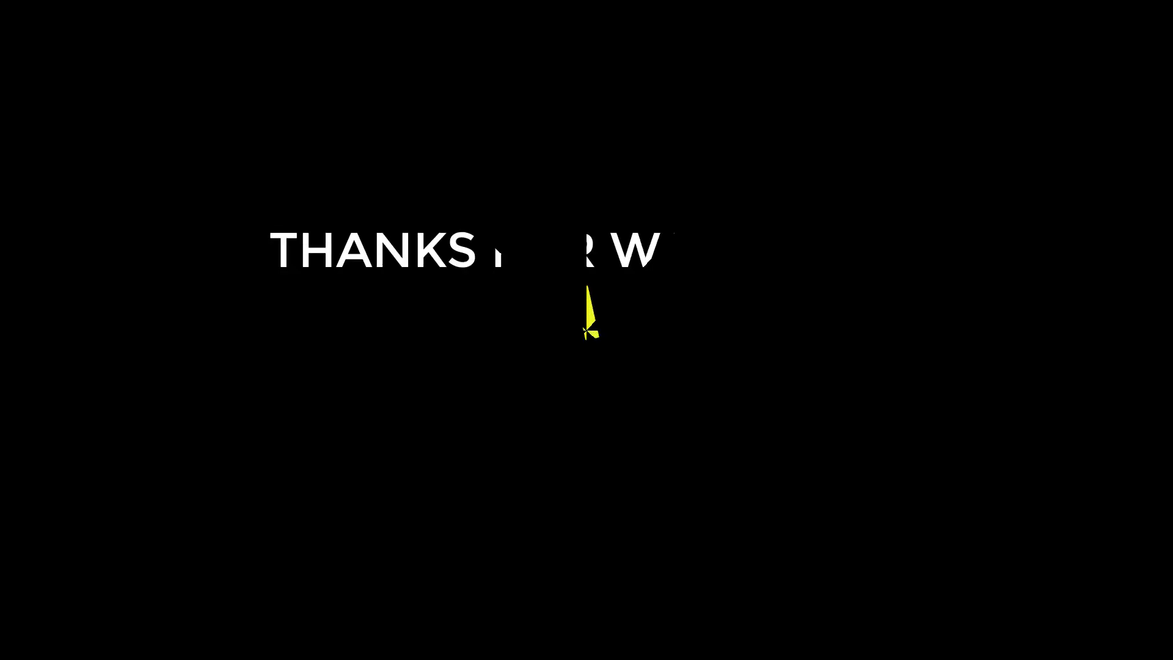